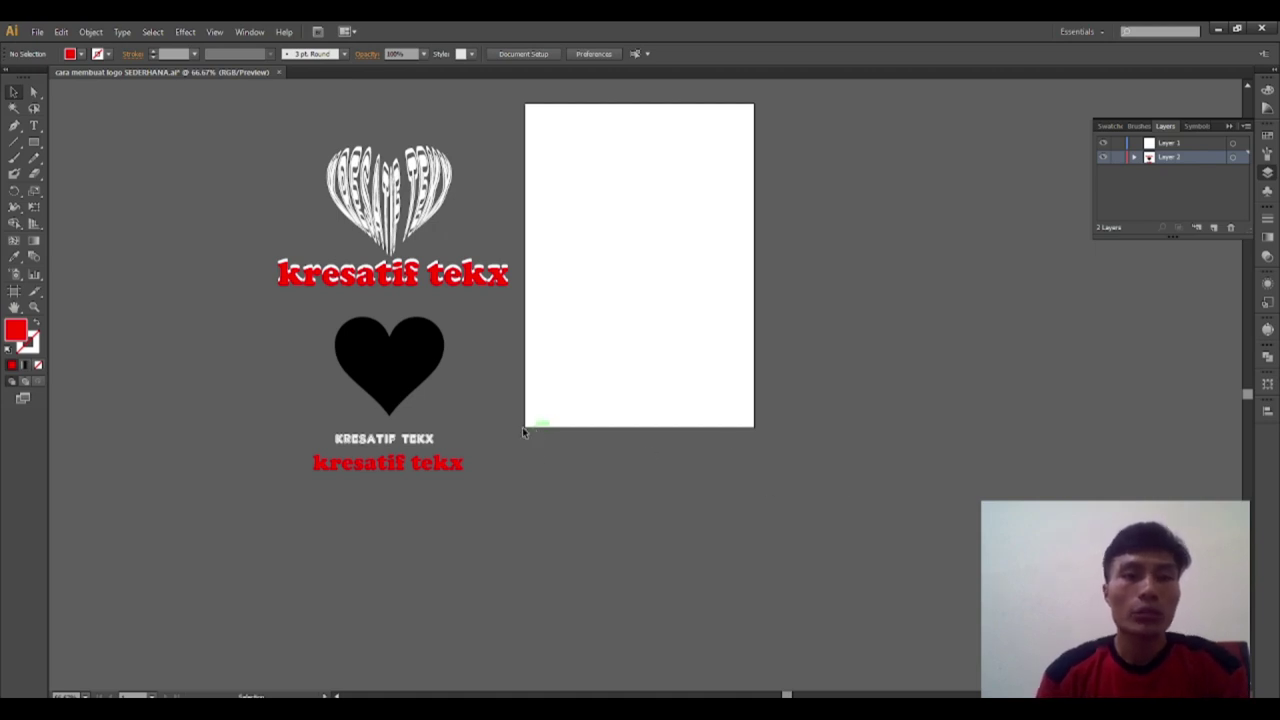
# Nudge the red 'kresatif tekx' text group slightly upward toward the heart-warped text.
pyautogui.scroll(3, 390, 212)
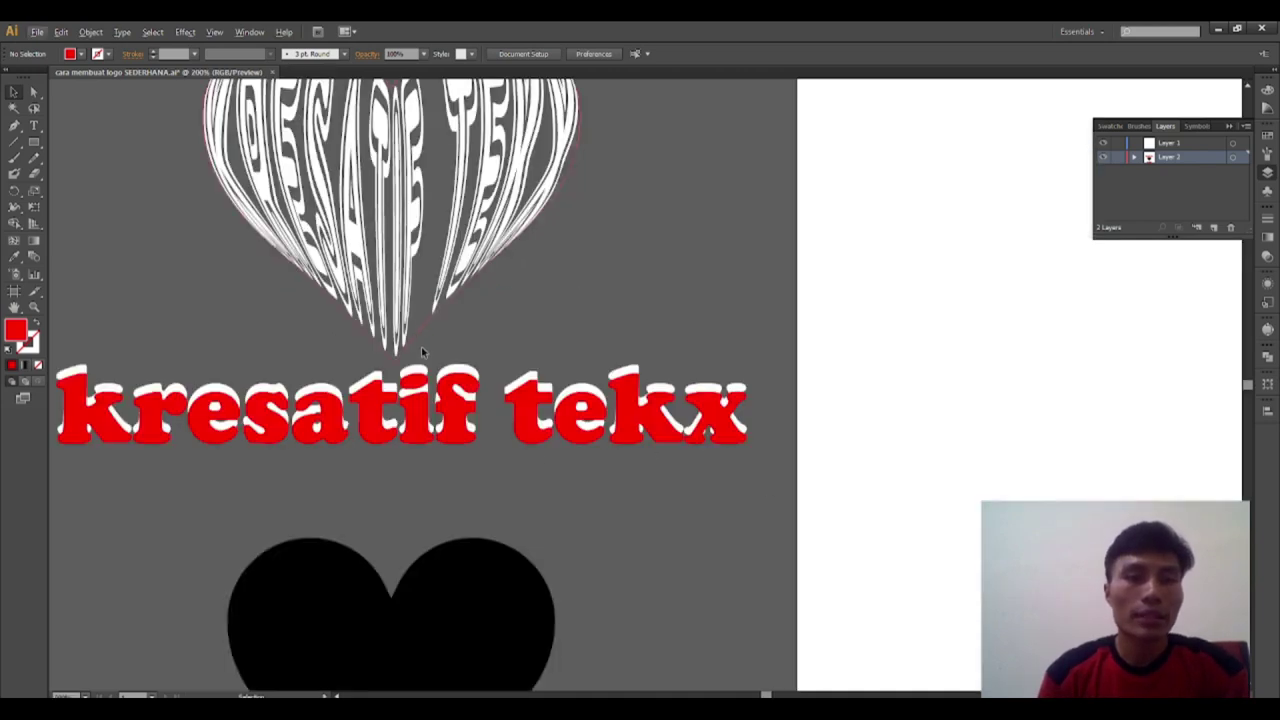
pyautogui.scroll(-1, 427, 350)
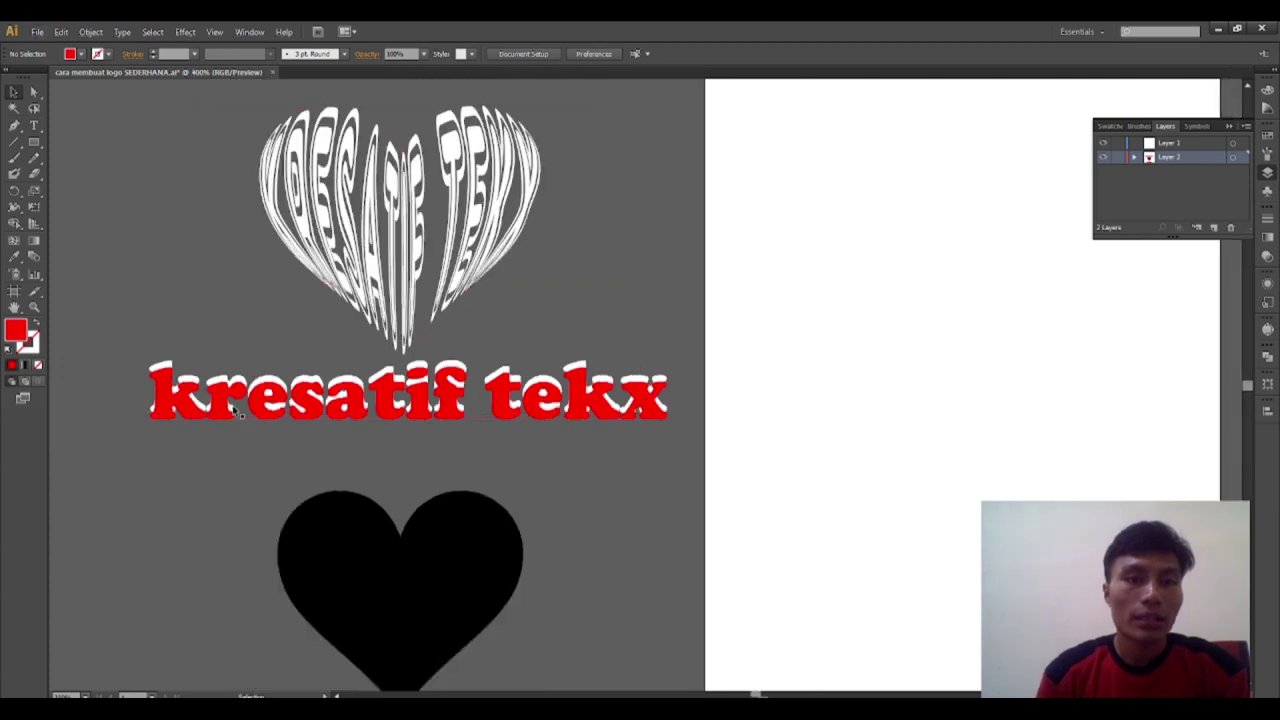
pyautogui.scroll(3, 237, 410)
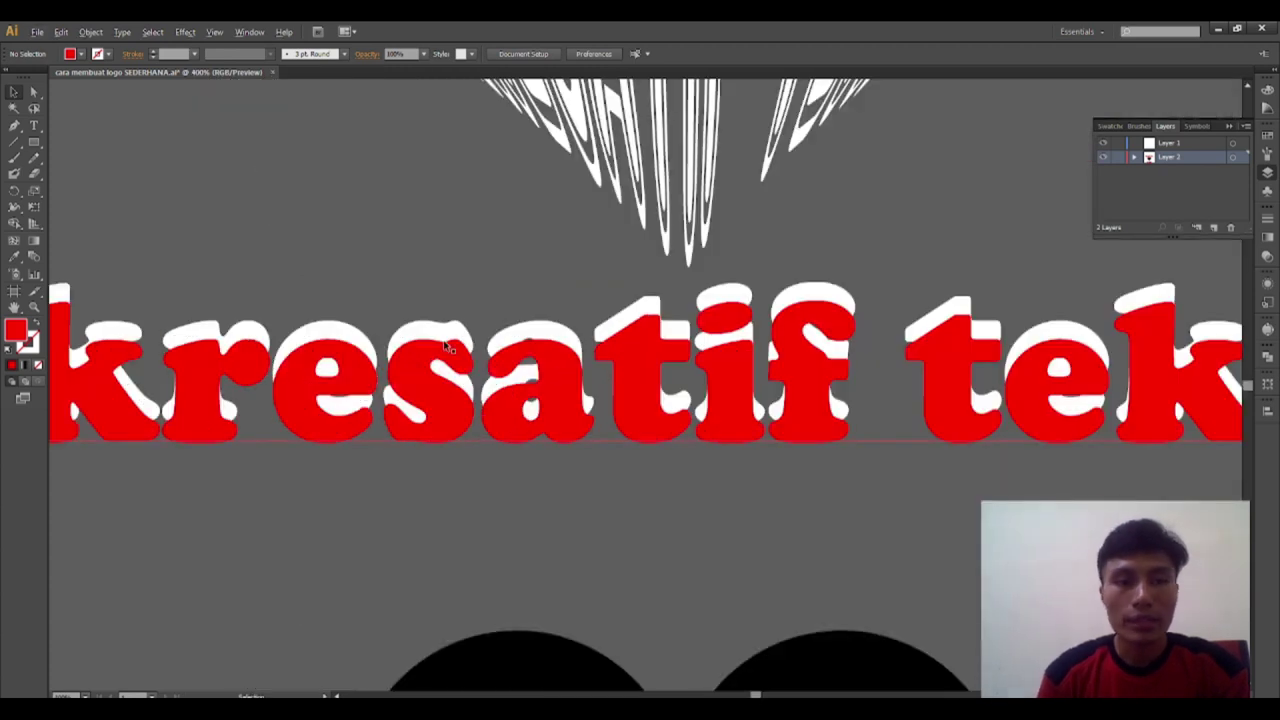
pyautogui.scroll(-1, 448, 348)
pyautogui.click(428, 415)
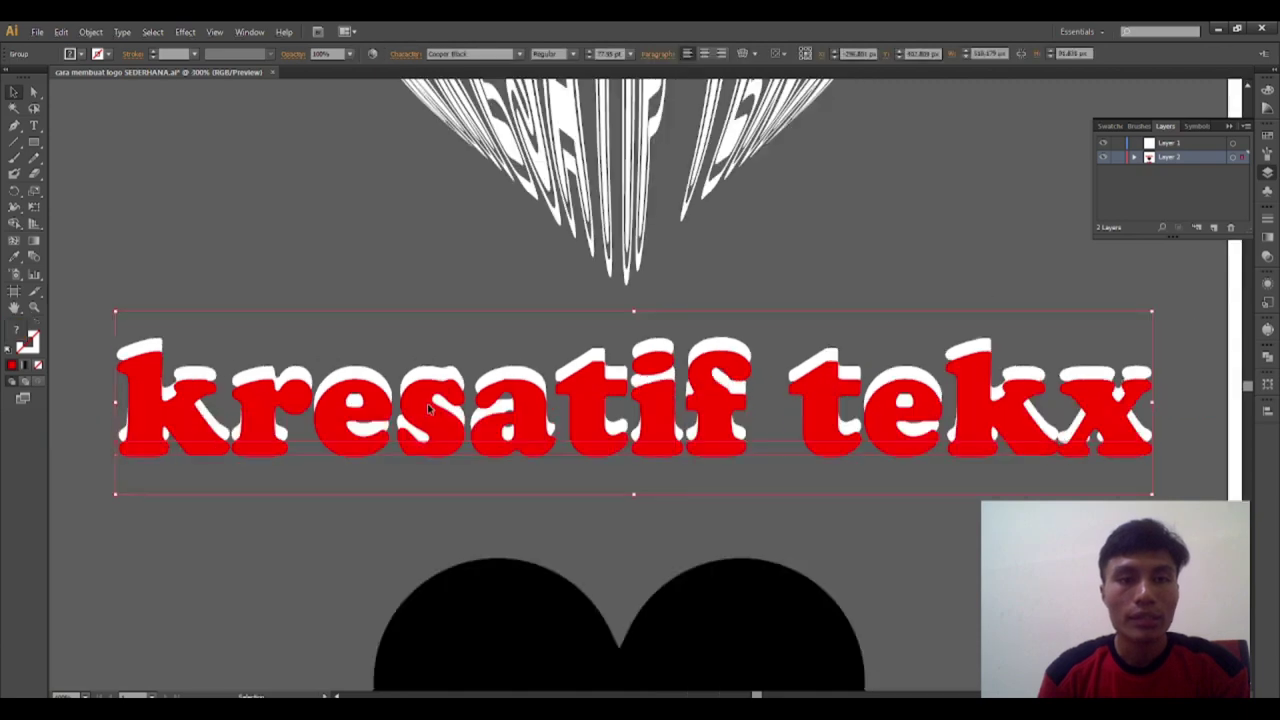
pyautogui.moveTo(430, 412); pyautogui.dragTo(446, 388)
pyautogui.click(390, 438)
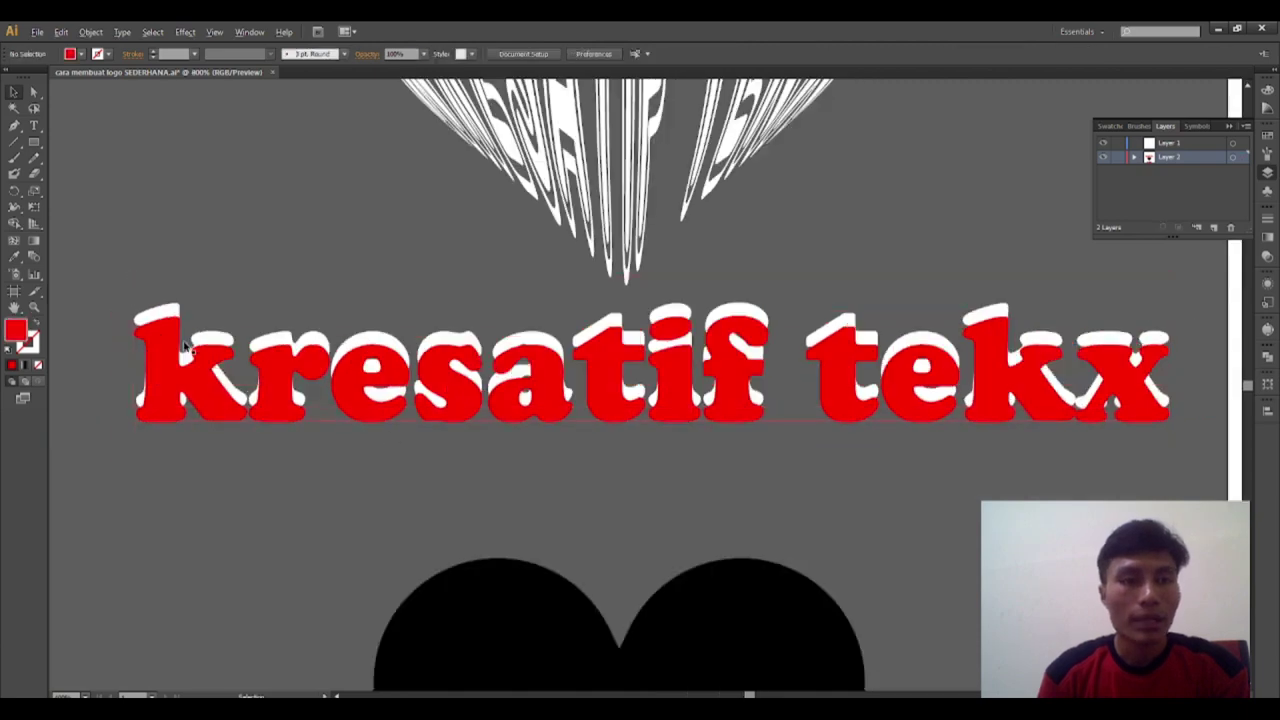
pyautogui.scroll(2, 190, 348)
pyautogui.scroll(-2, 279, 327)
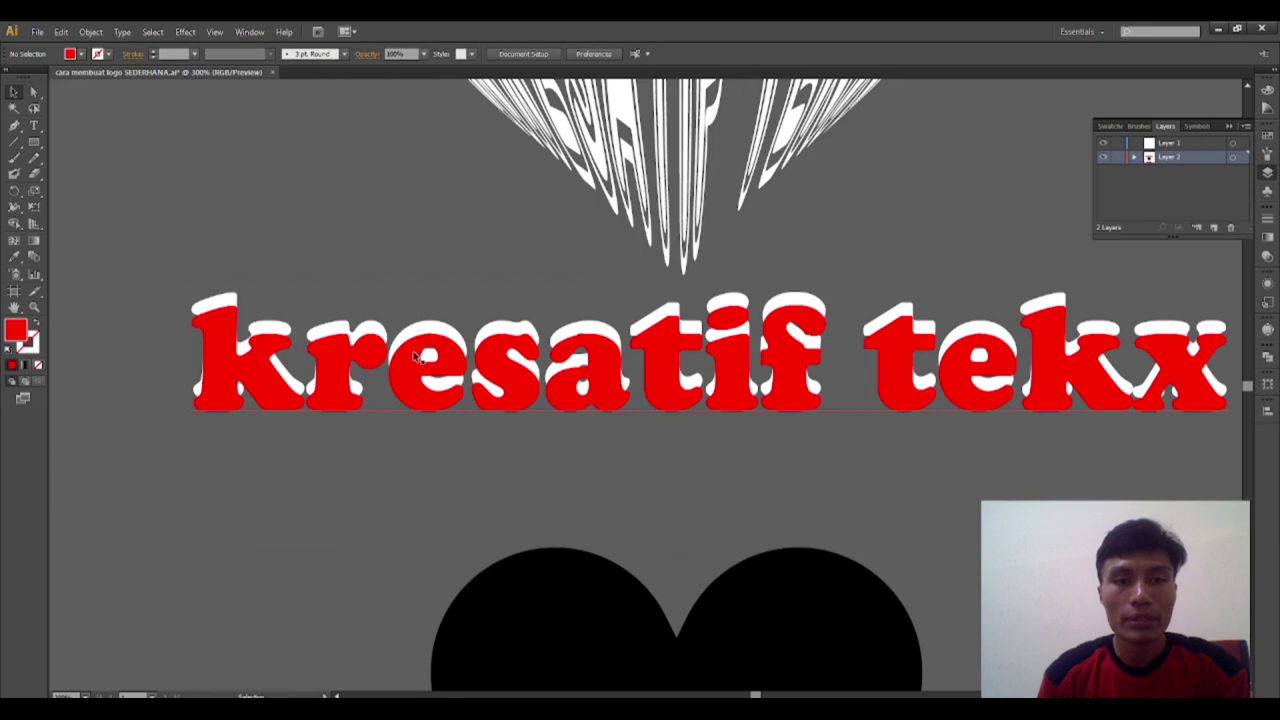
pyautogui.scroll(-2, 411, 357)
pyautogui.scroll(-1, 357, 320)
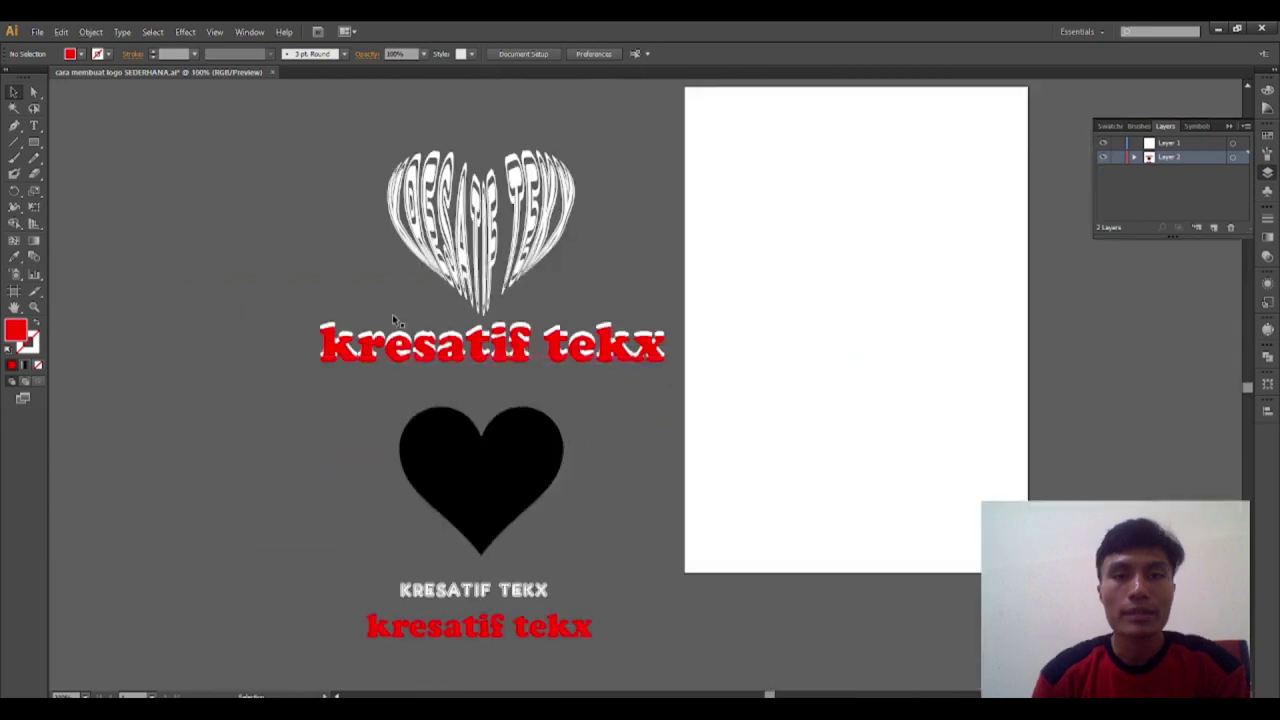
pyautogui.scroll(-1, 392, 314)
pyautogui.scroll(1, 665, 330)
pyautogui.scroll(1, 665, 331)
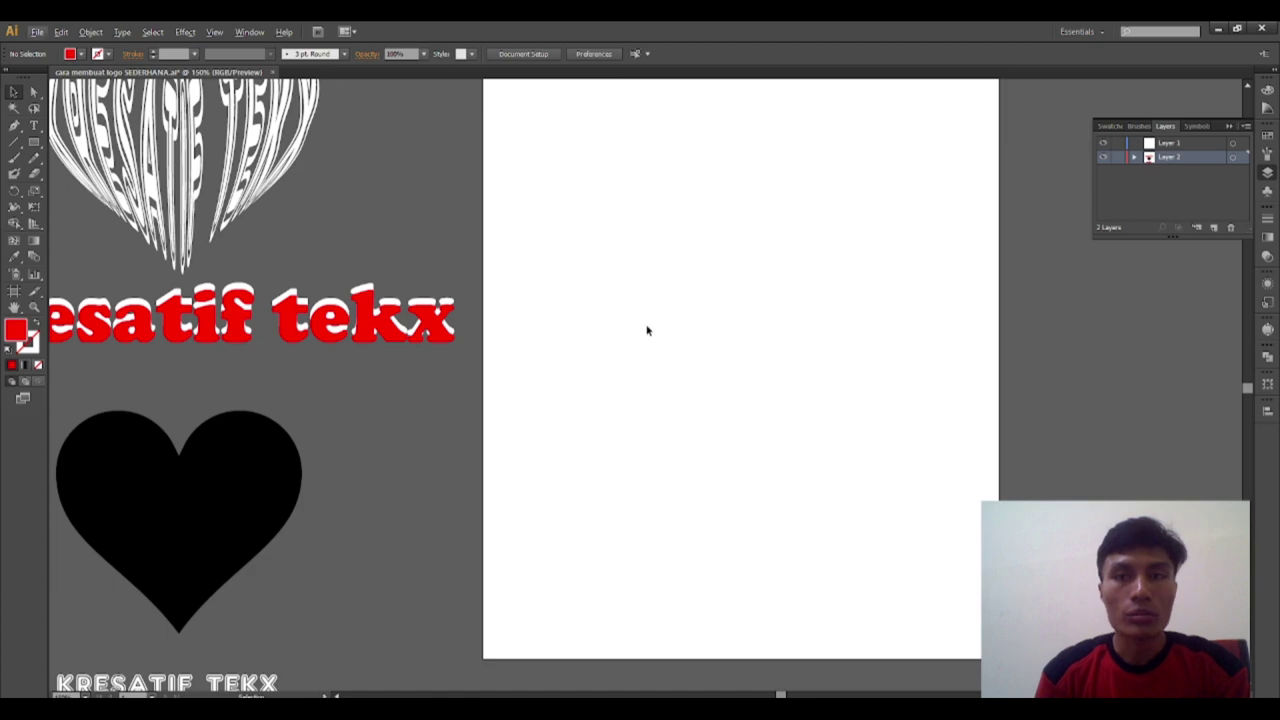
pyautogui.scroll(-1, 622, 326)
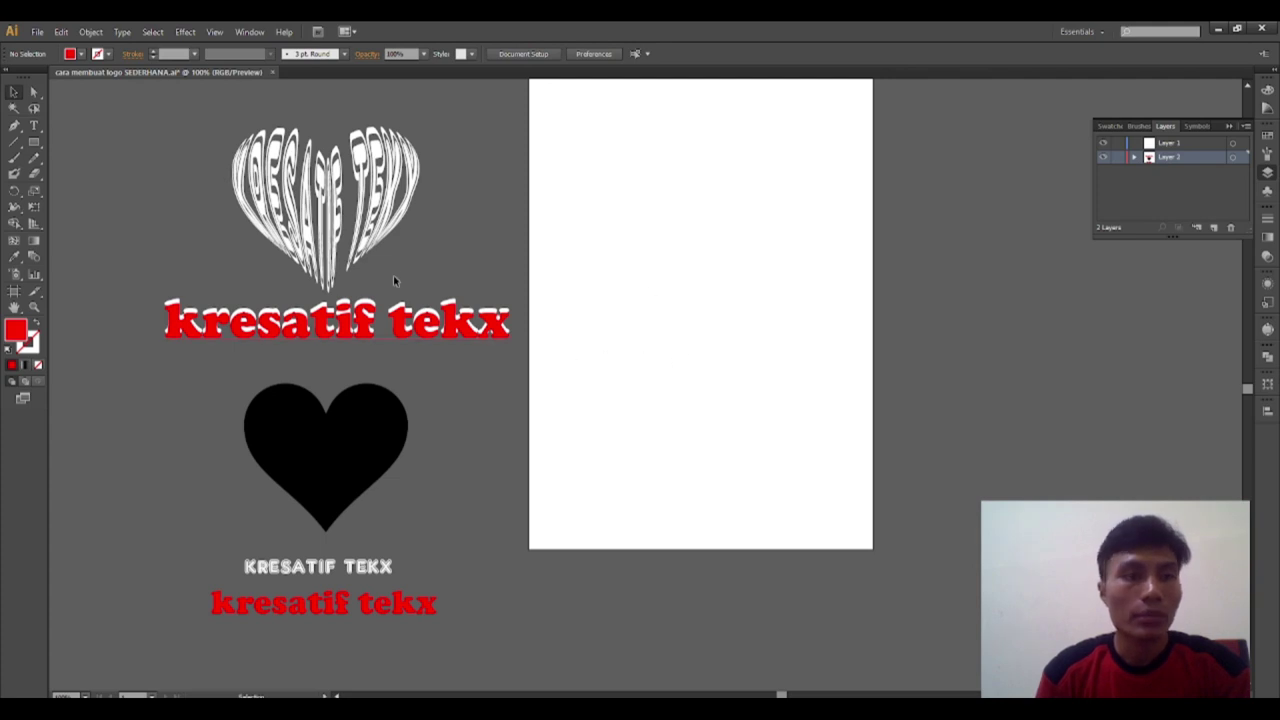
# Draw a rectangle spanning the entire artboard with the Rectangle Tool.
pyautogui.click(40, 145)
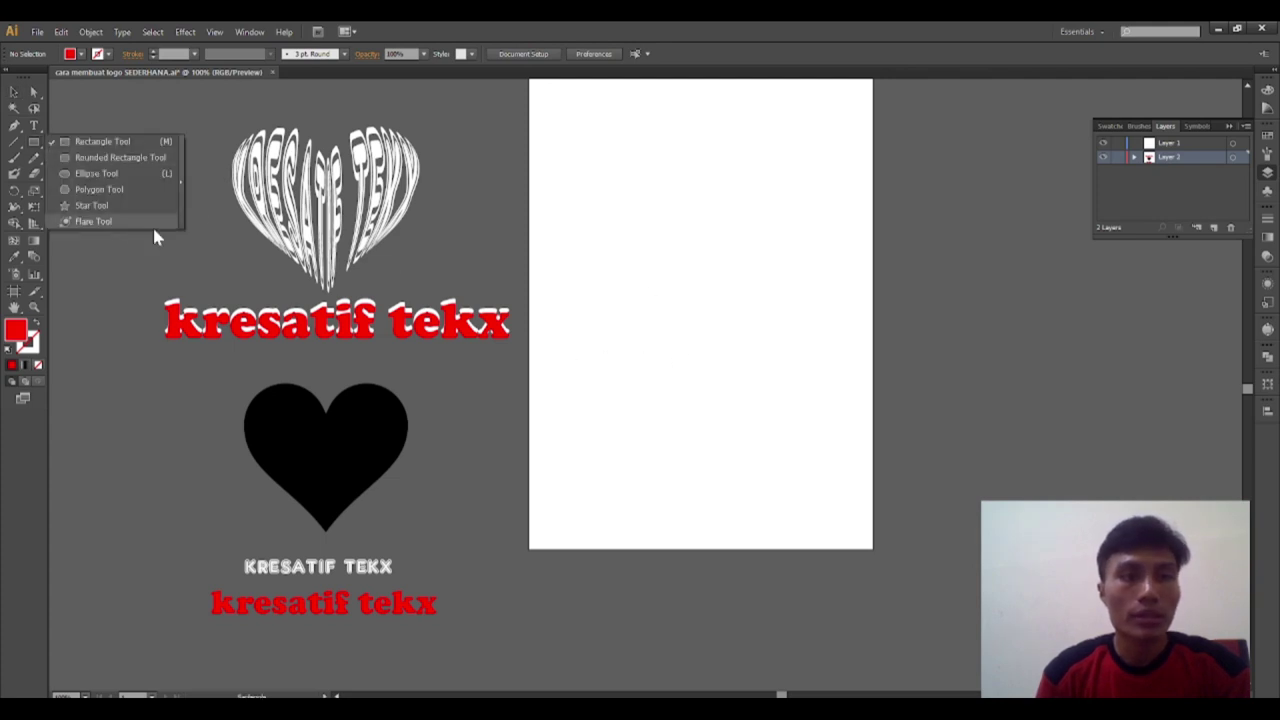
pyautogui.click(99, 145)
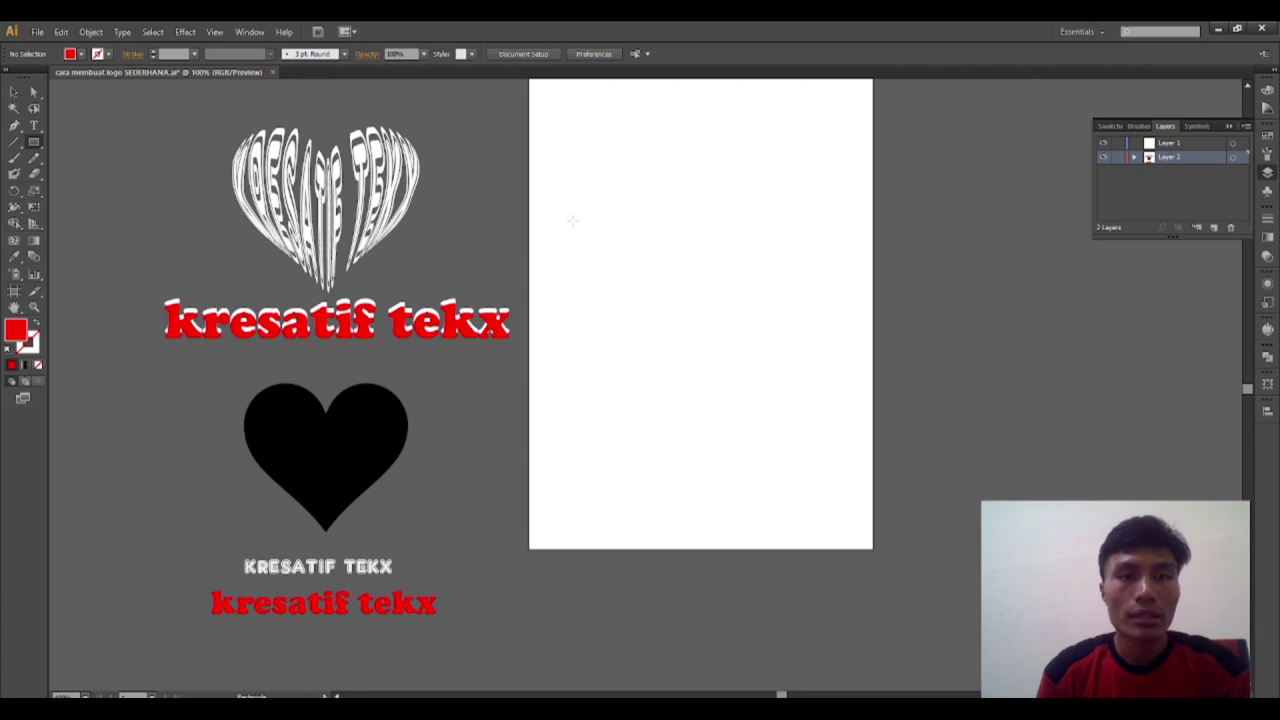
pyautogui.scroll(2, 572, 219)
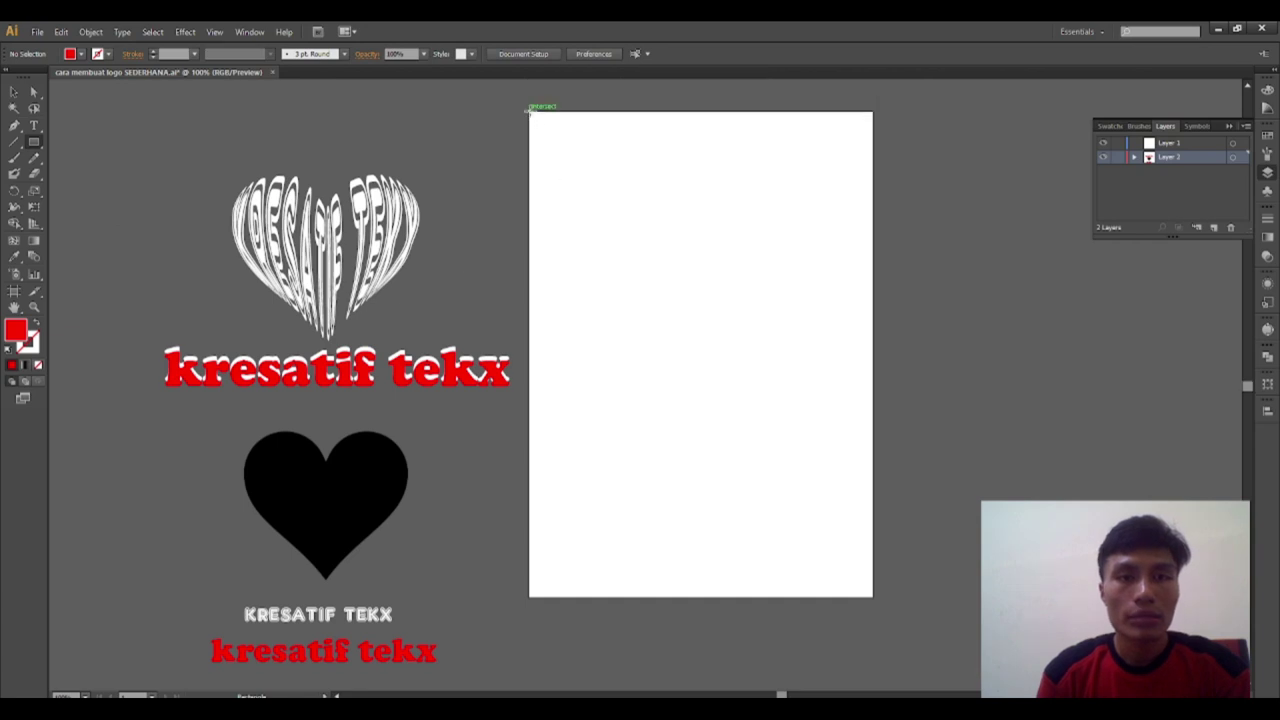
pyautogui.moveTo(530, 112); pyautogui.dragTo(868, 596)
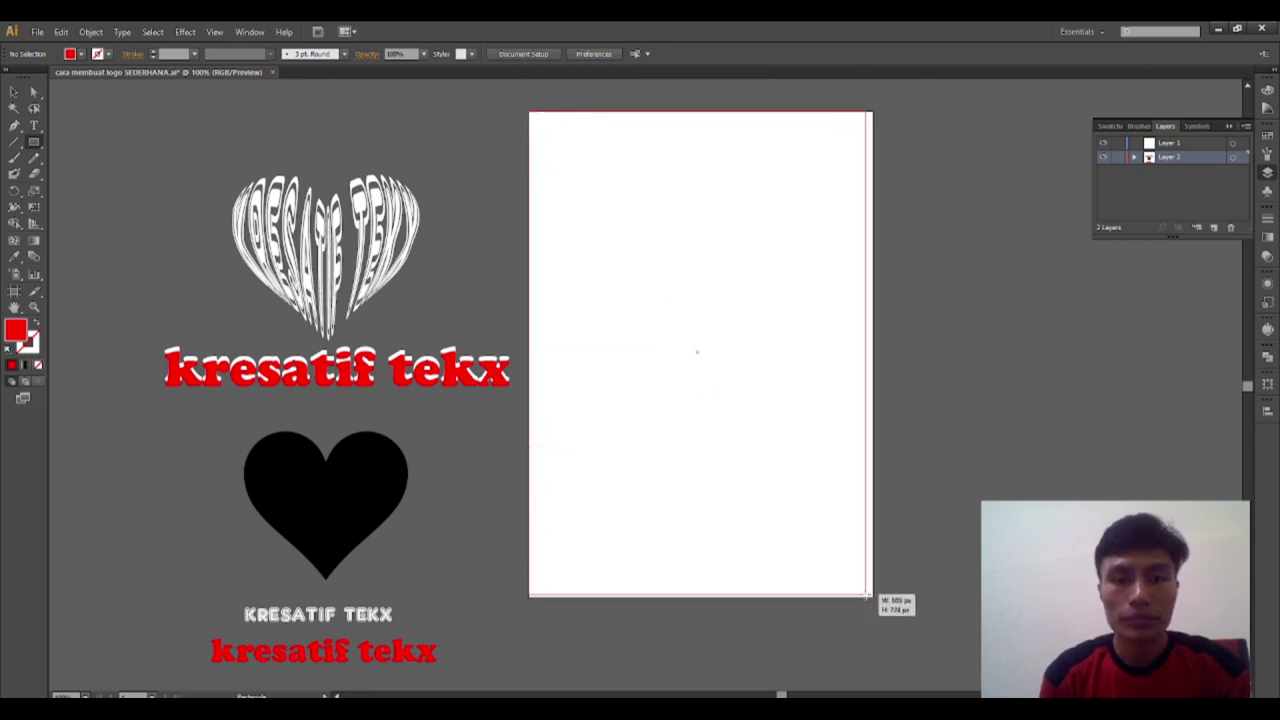
pyautogui.moveTo(868, 596); pyautogui.dragTo(871, 597)
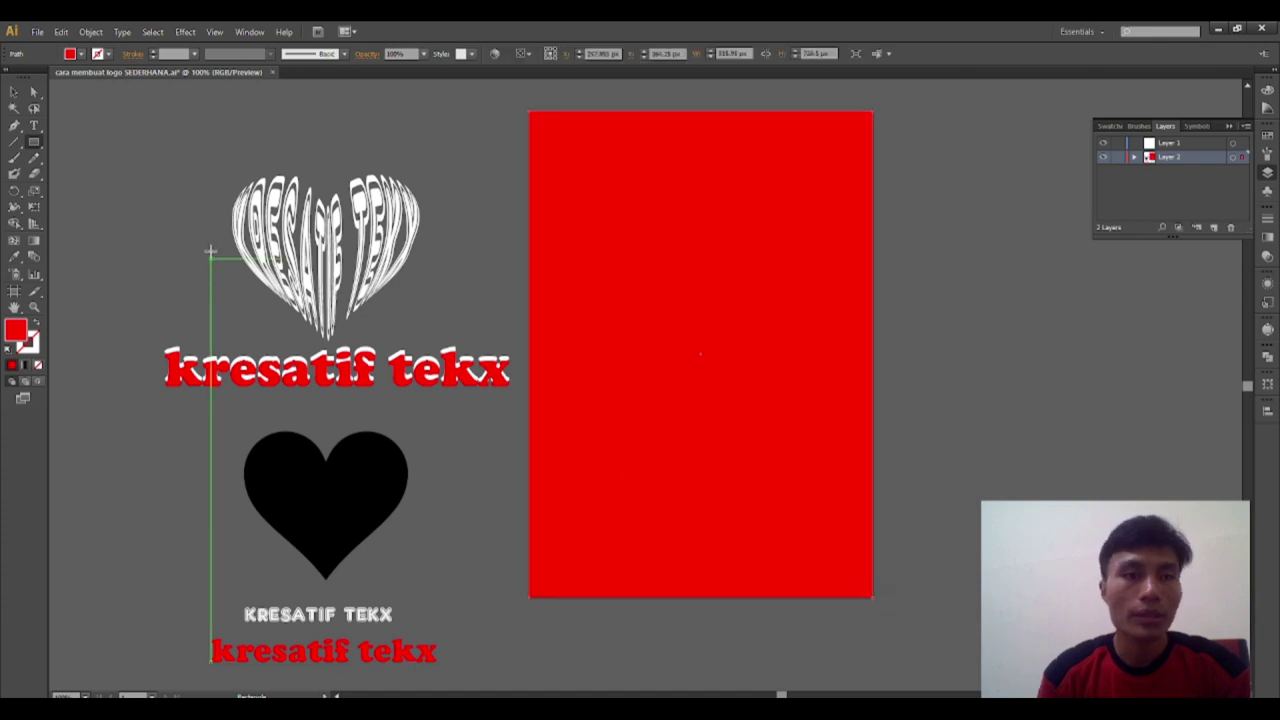
# Fill the rectangle with the heart's black using the Eyedropper, then deselect.
pyautogui.press('i')
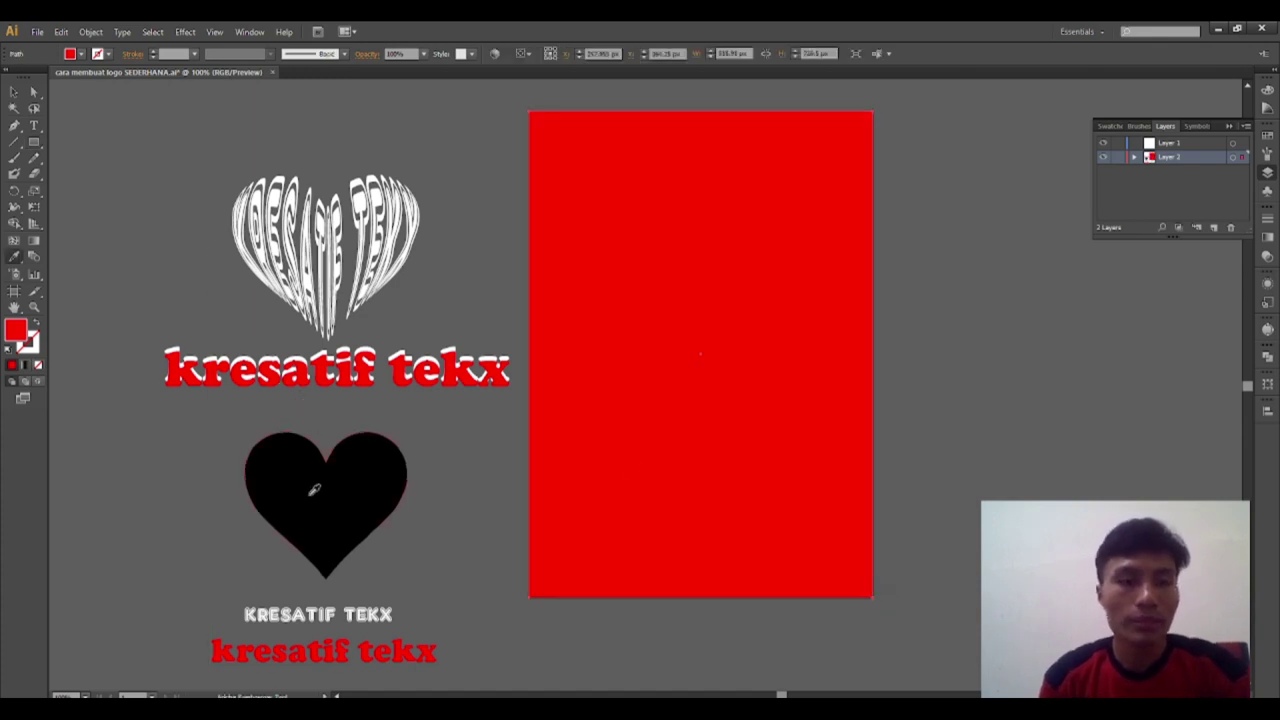
pyautogui.click(311, 494)
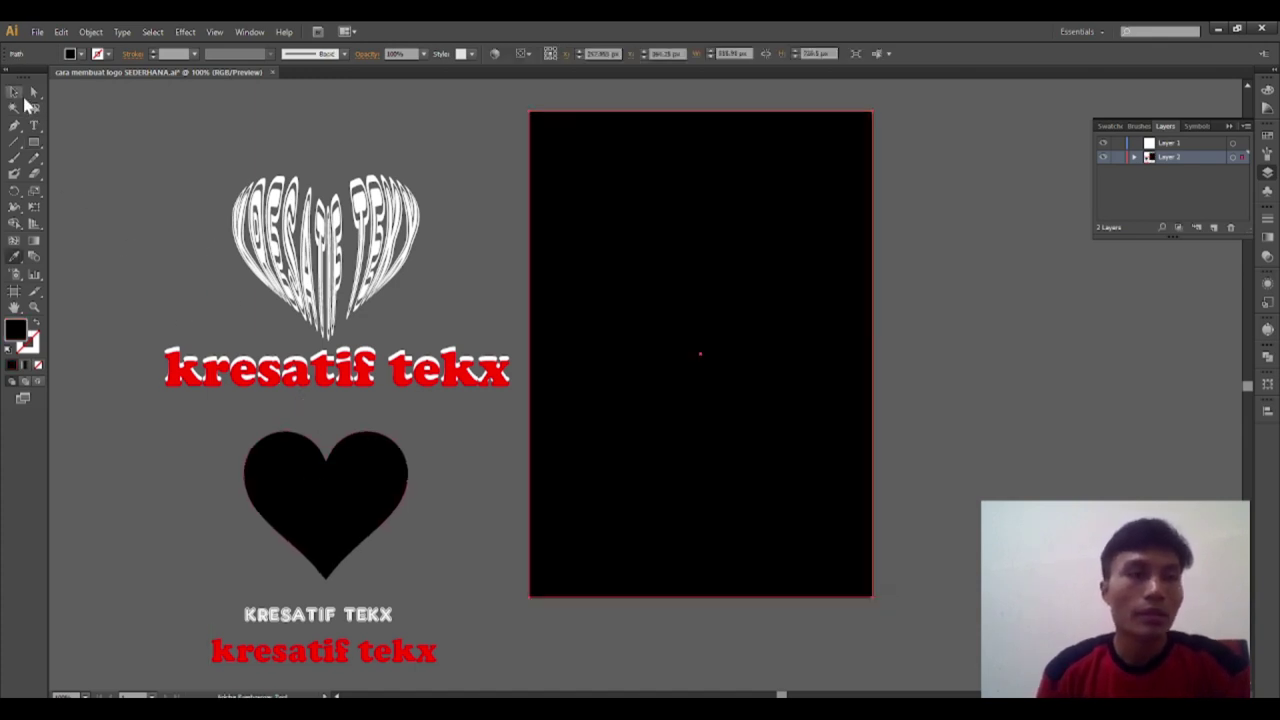
pyautogui.click(15, 92)
pyautogui.click(129, 137)
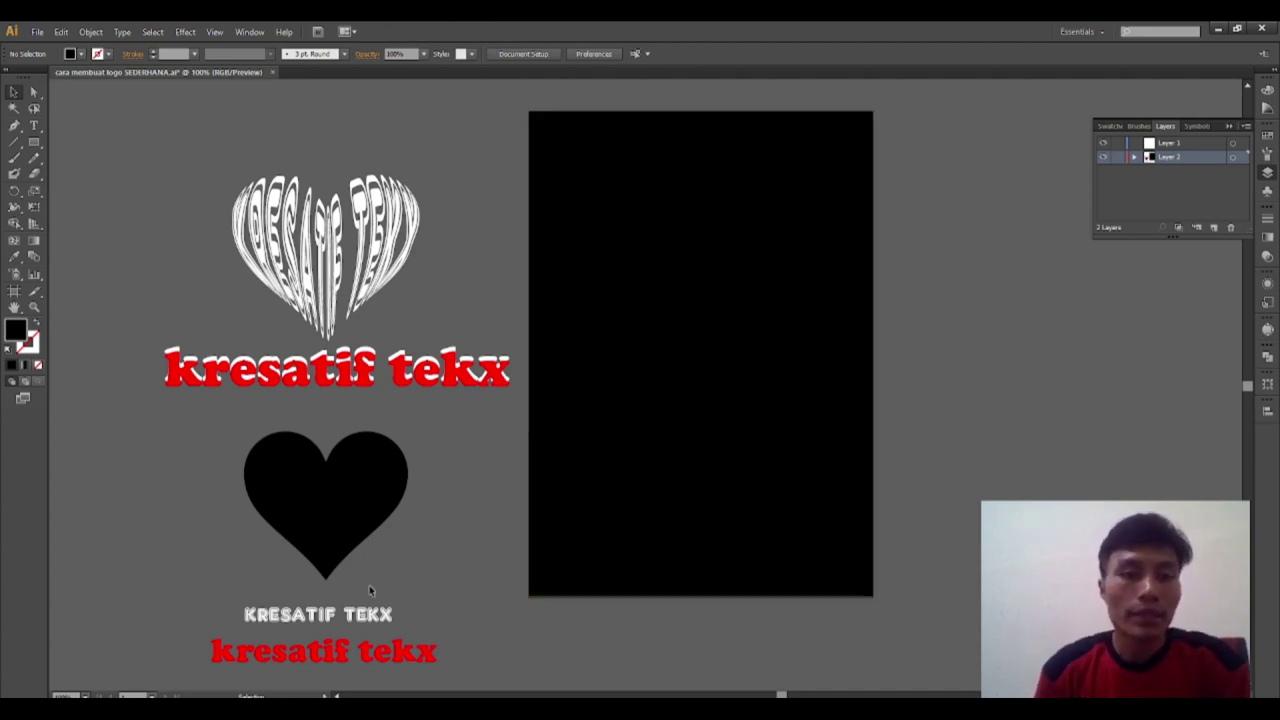
pyautogui.click(325, 505)
pyautogui.scroll(4, 320, 499)
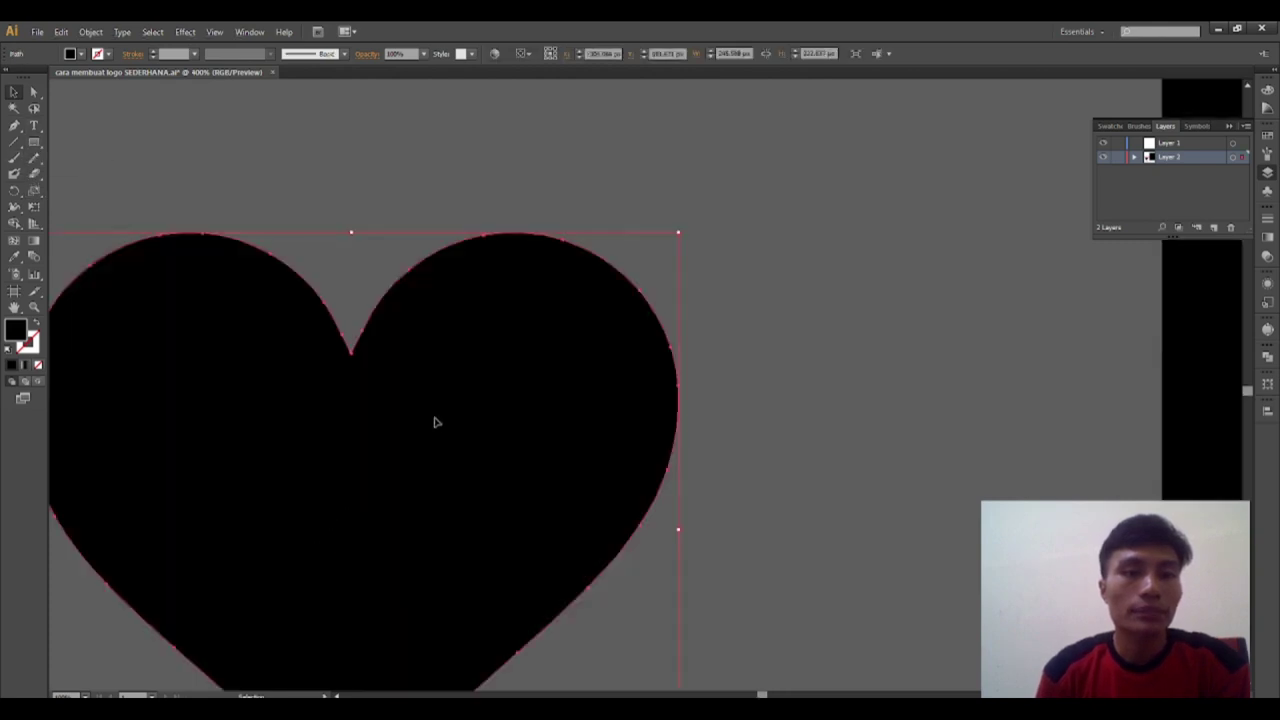
pyautogui.scroll(-3, 457, 394)
pyautogui.click(285, 449)
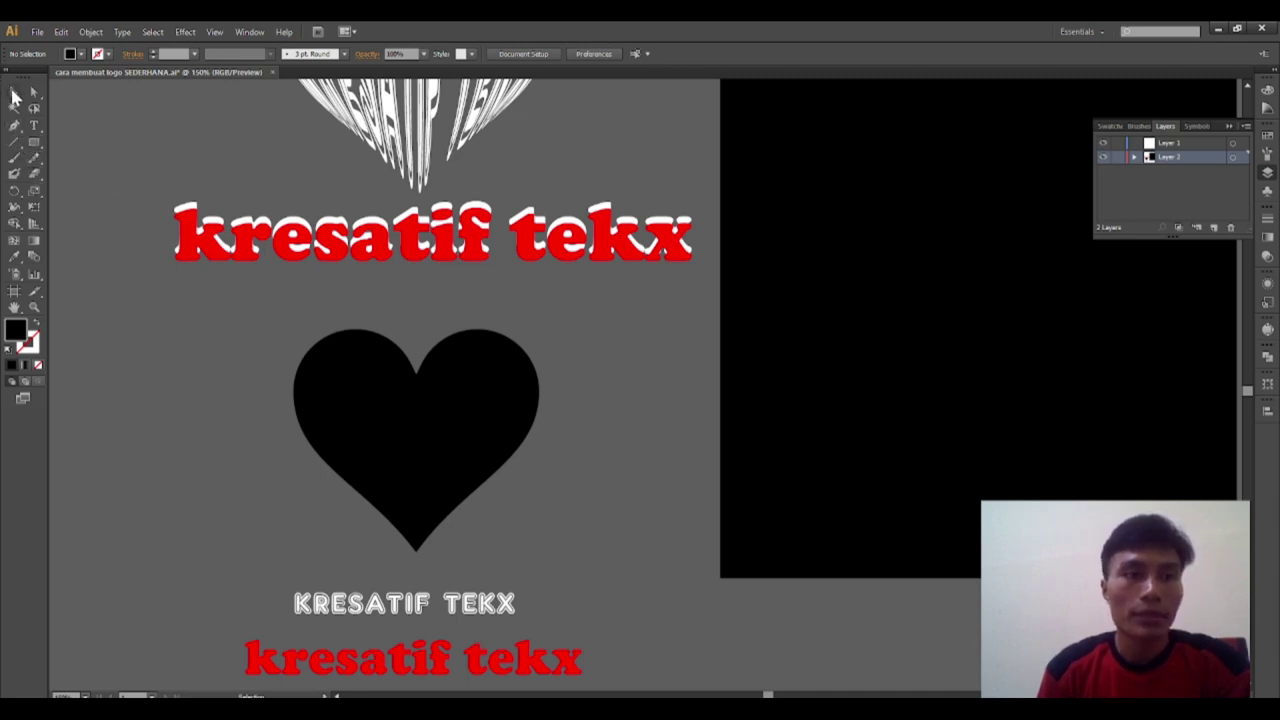
pyautogui.click(14, 94)
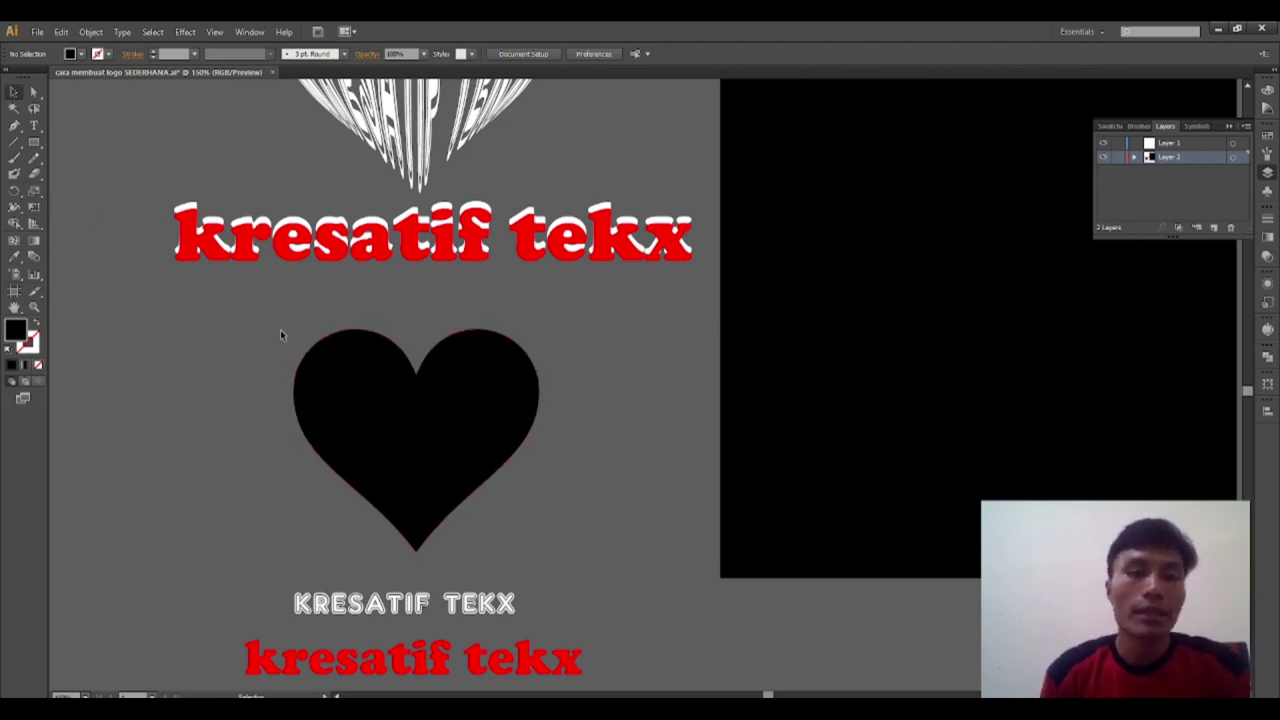
pyautogui.scroll(-1, 279, 332)
pyautogui.scroll(-1, 279, 333)
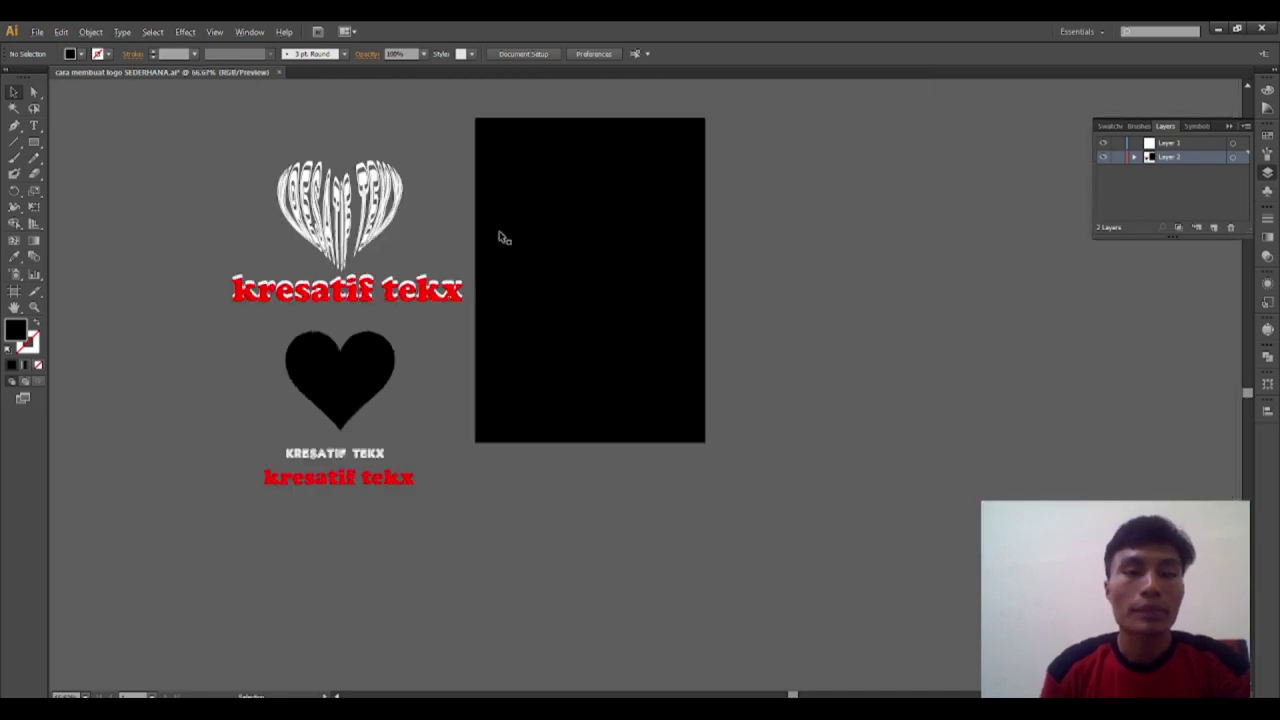
pyautogui.scroll(1, 537, 222)
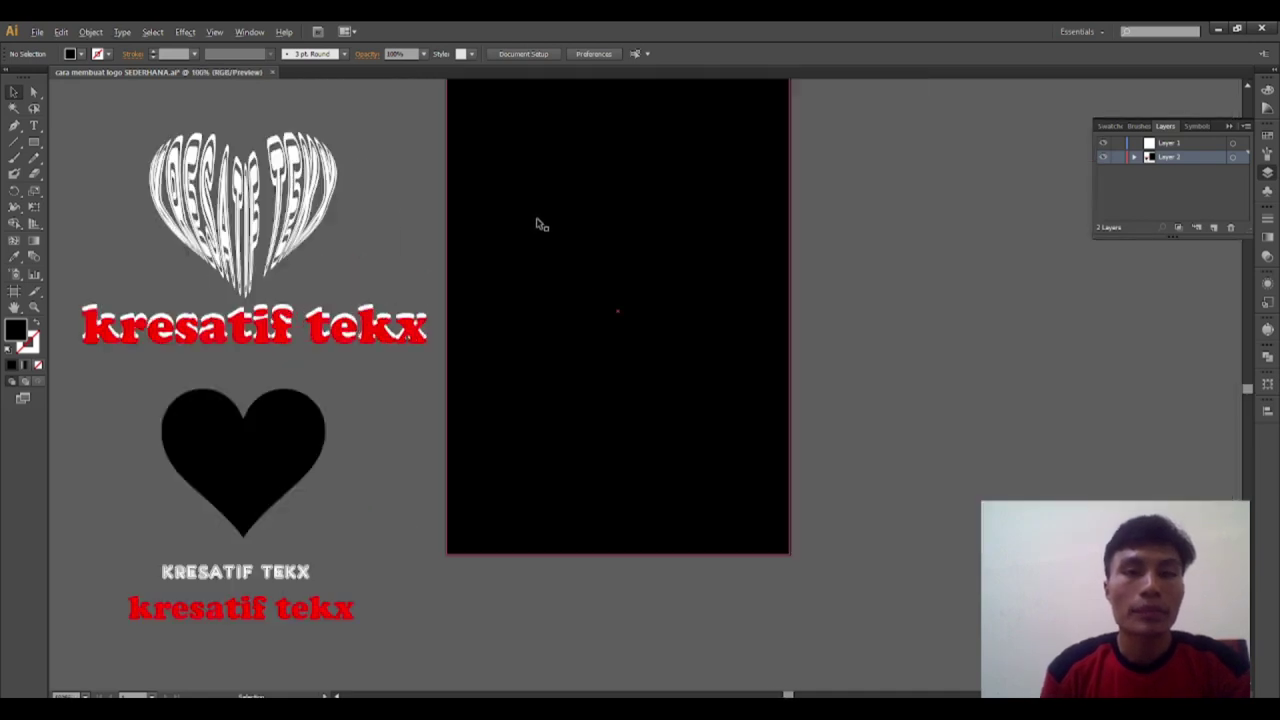
# Change the sample heart's fill from black to pure white (FFFFFF), then deselect it.
pyautogui.click(271, 461)
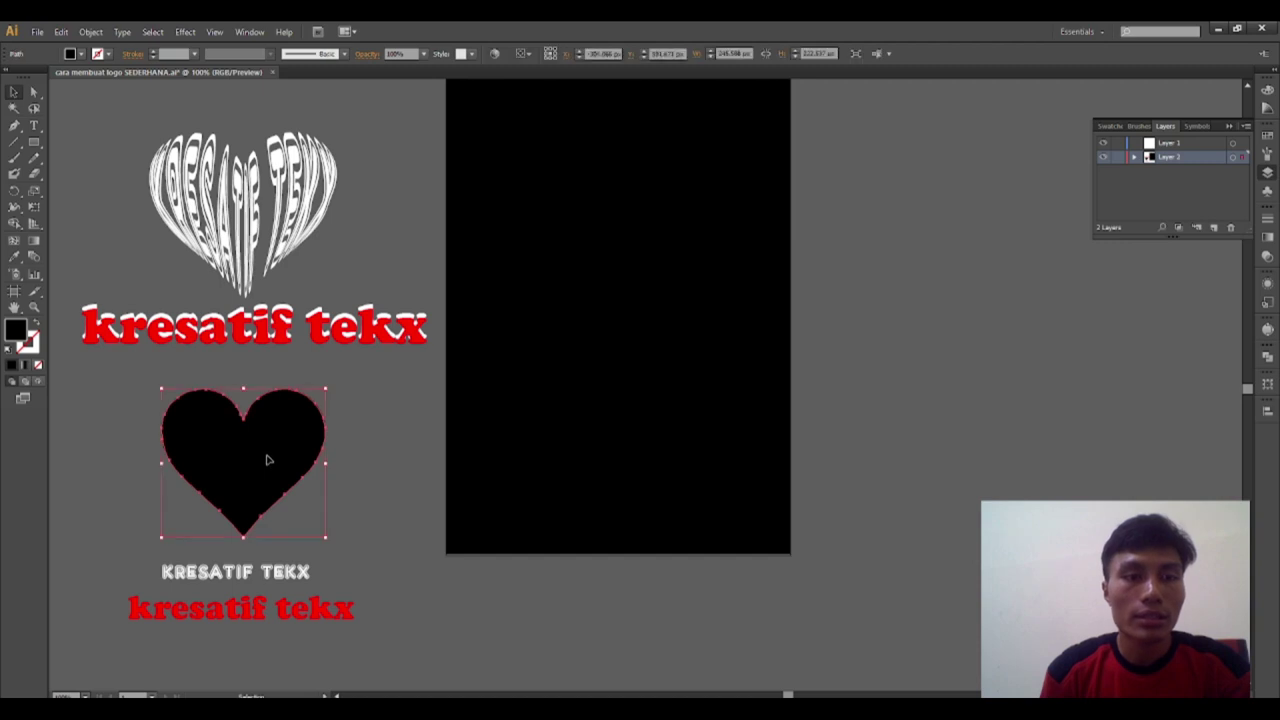
pyautogui.doubleClick(15, 333)
pyautogui.click(55, 495)
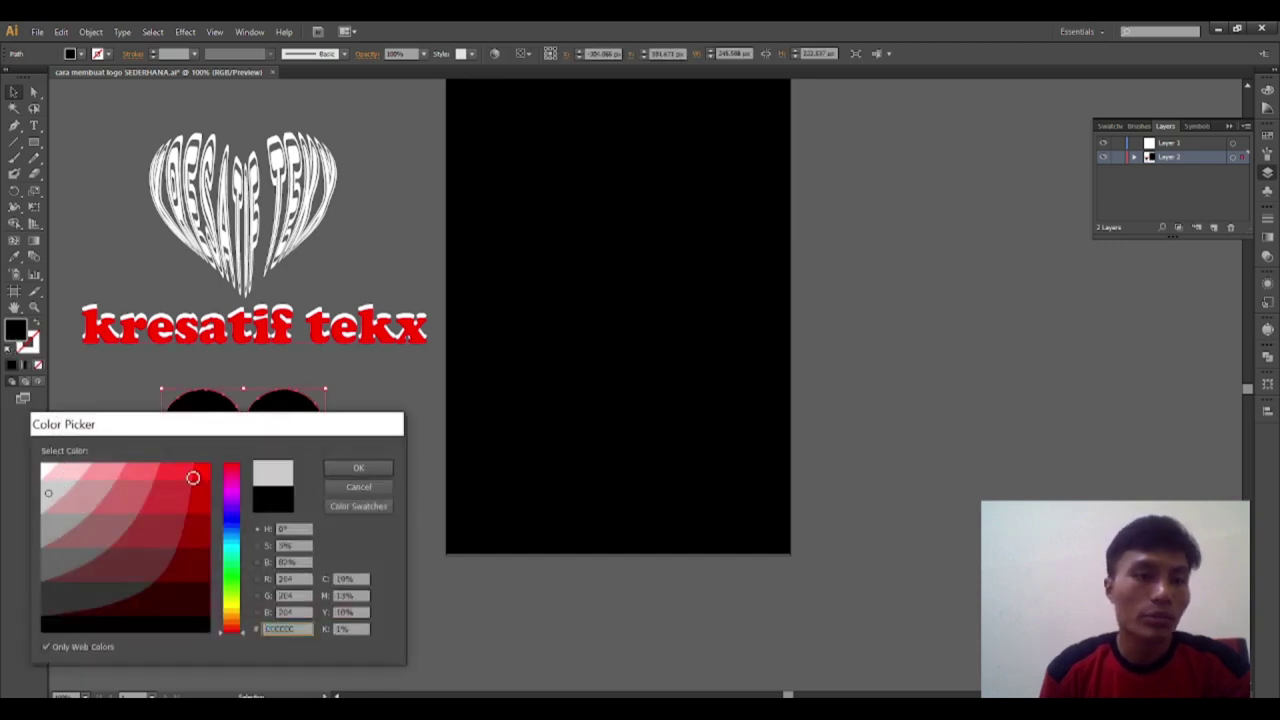
pyautogui.moveTo(48, 488); pyautogui.dragTo(53, 467)
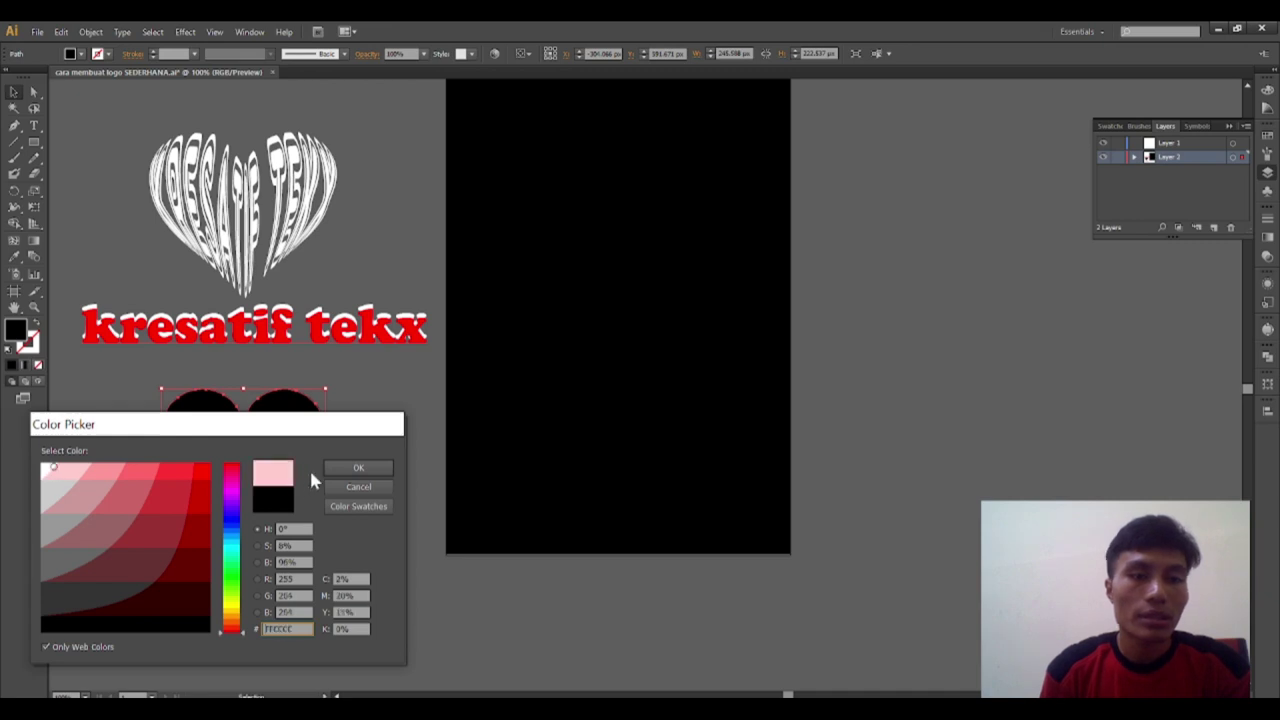
pyautogui.click(42, 464)
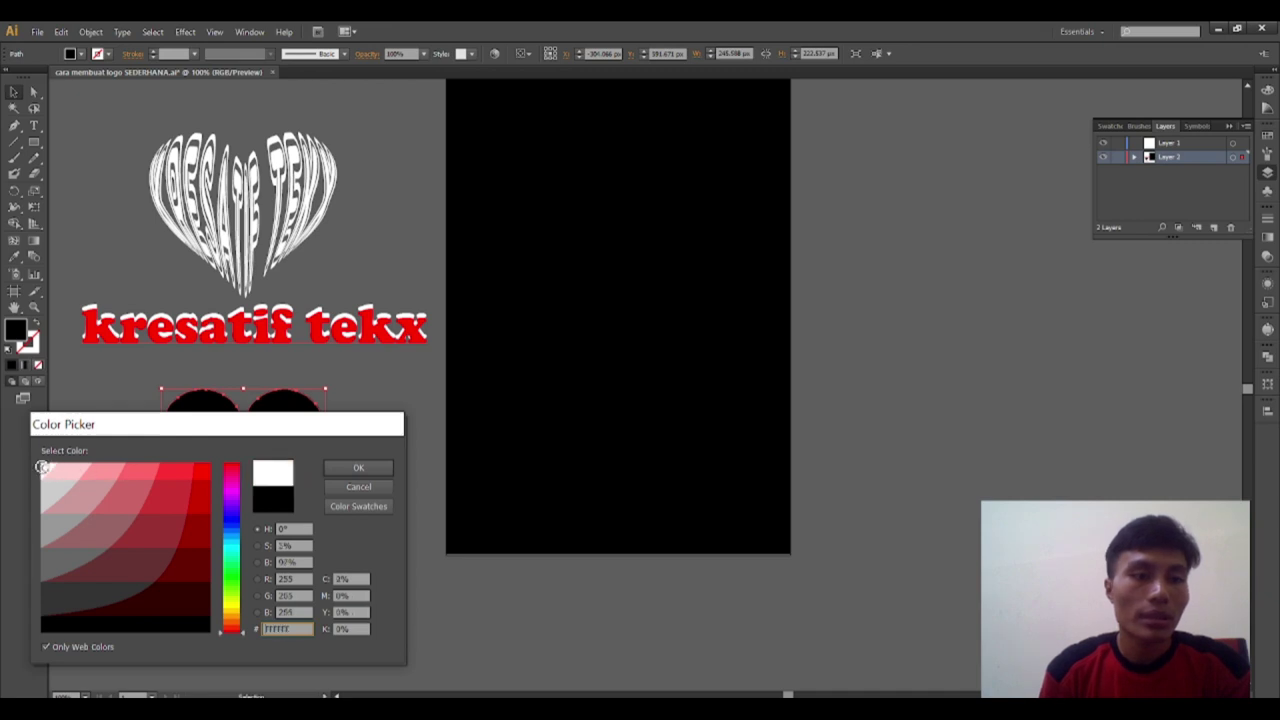
pyautogui.click(350, 467)
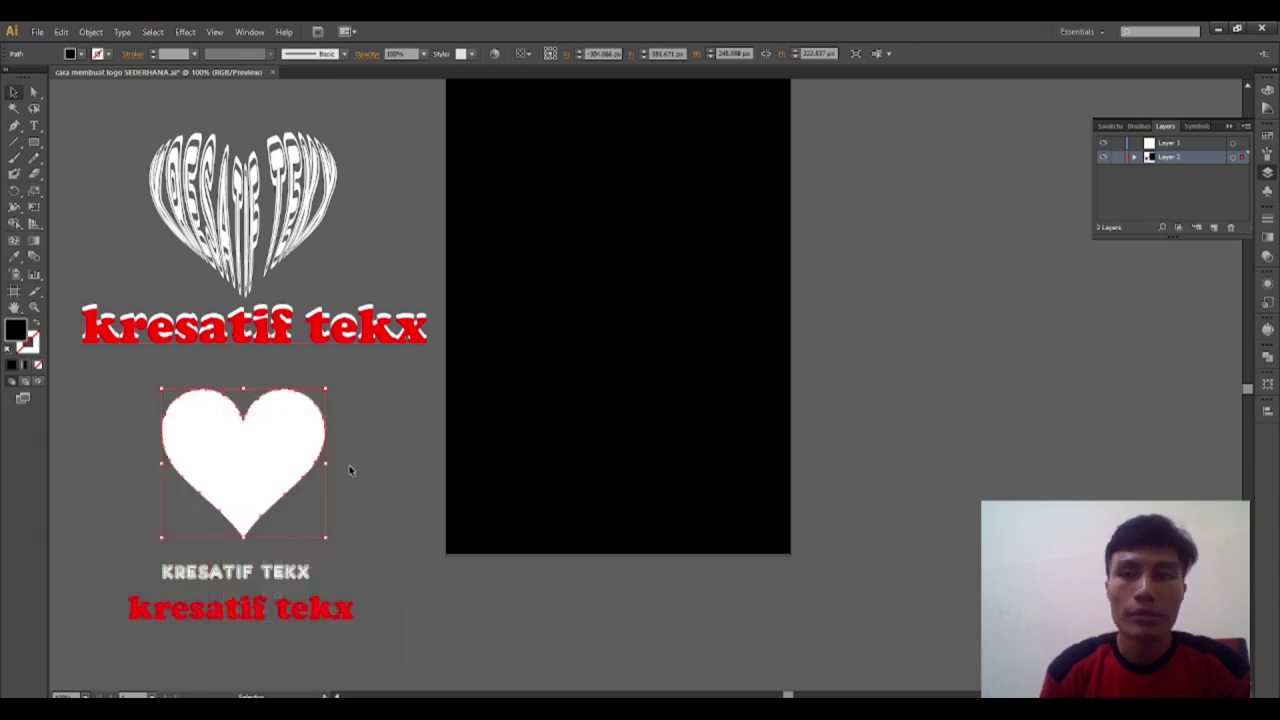
pyautogui.click(384, 406)
# Move Layer 2 above Layer 1 and lock the black background layer.
pyautogui.click(683, 274)
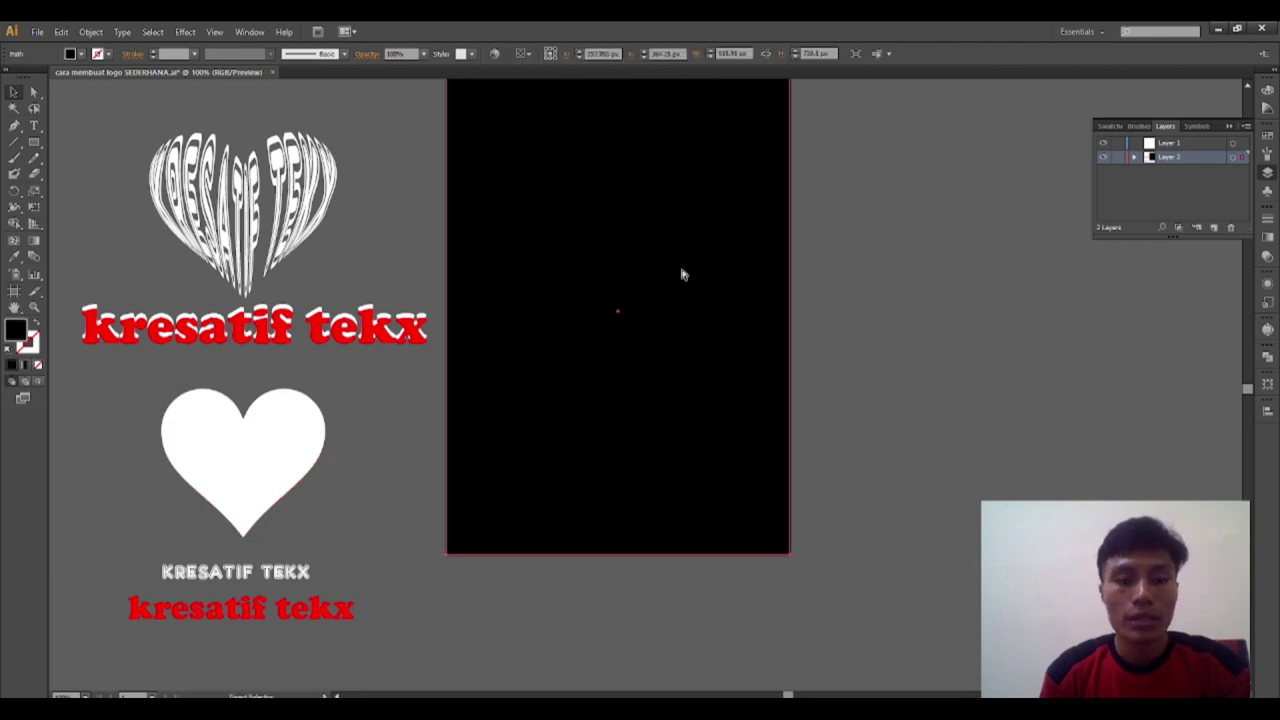
pyautogui.press('Delete')
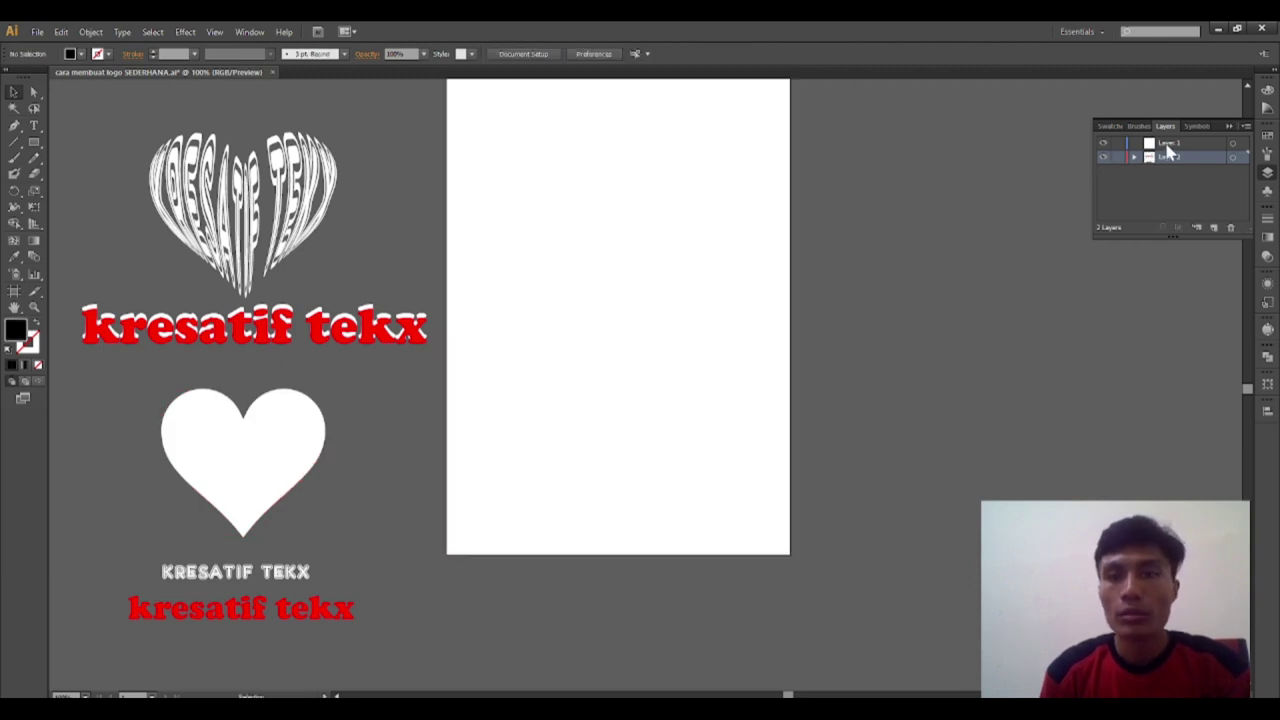
pyautogui.moveTo(1150, 152); pyautogui.dragTo(1162, 145)
pyautogui.hotkey('ctrl', 'f')
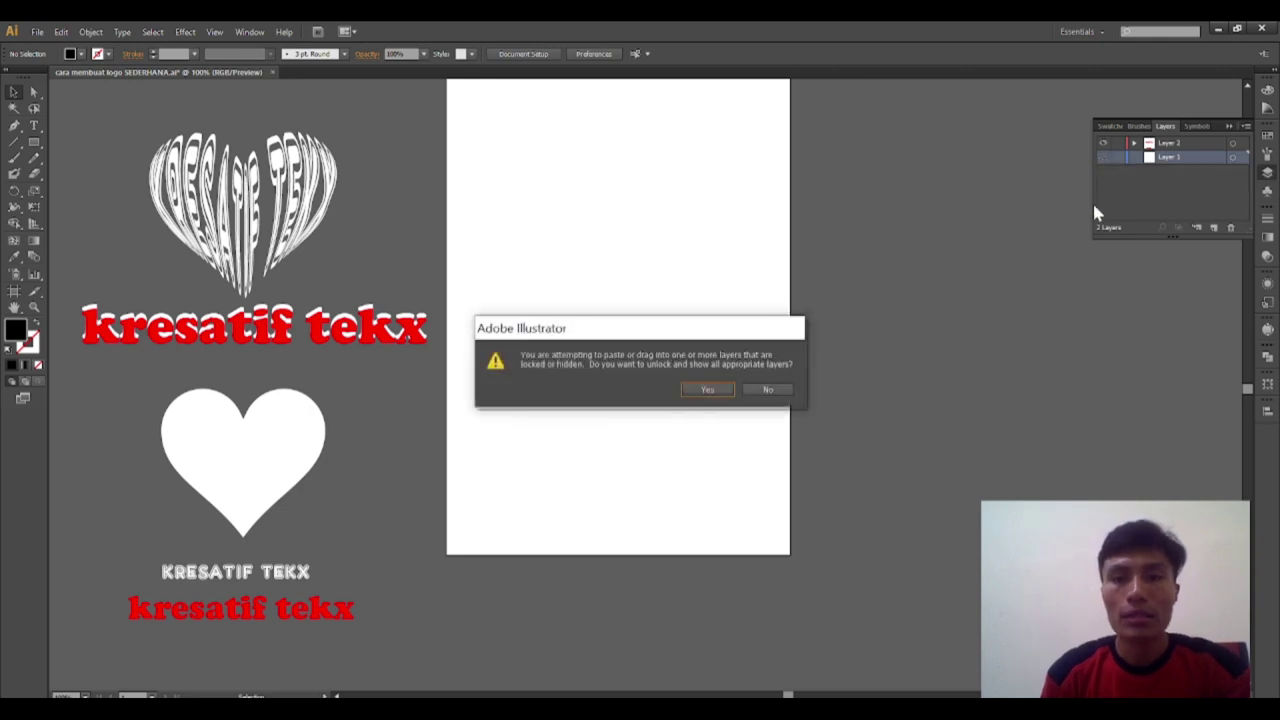
pyautogui.click(717, 392)
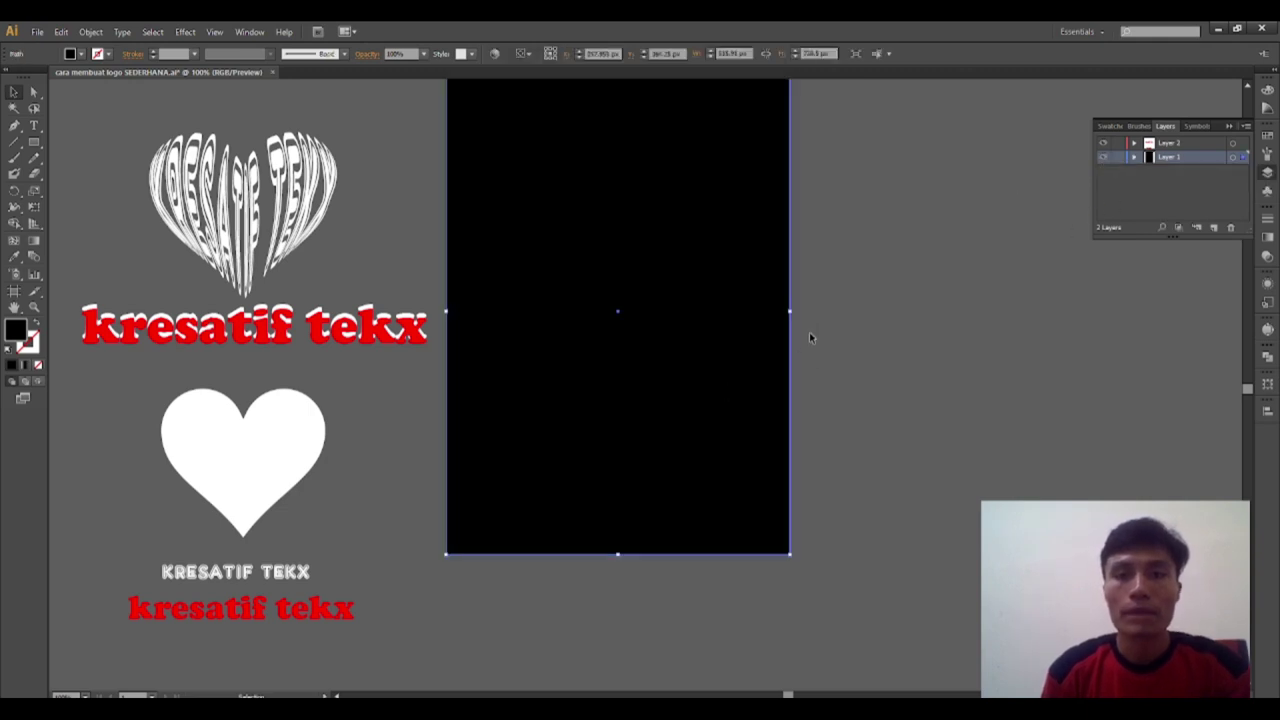
pyautogui.click(1117, 158)
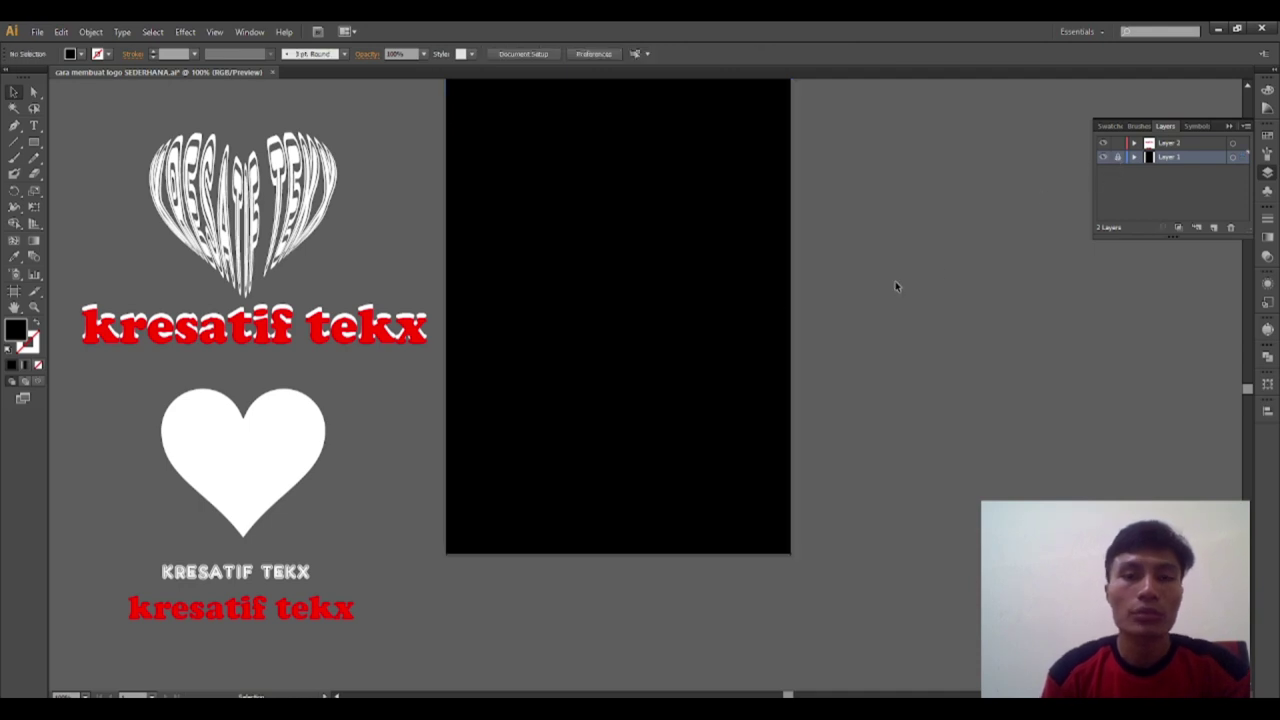
# Drag the white heart onto the black artboard, with KRESATIF TEKX placed below it.
pyautogui.scroll(2, 711, 357)
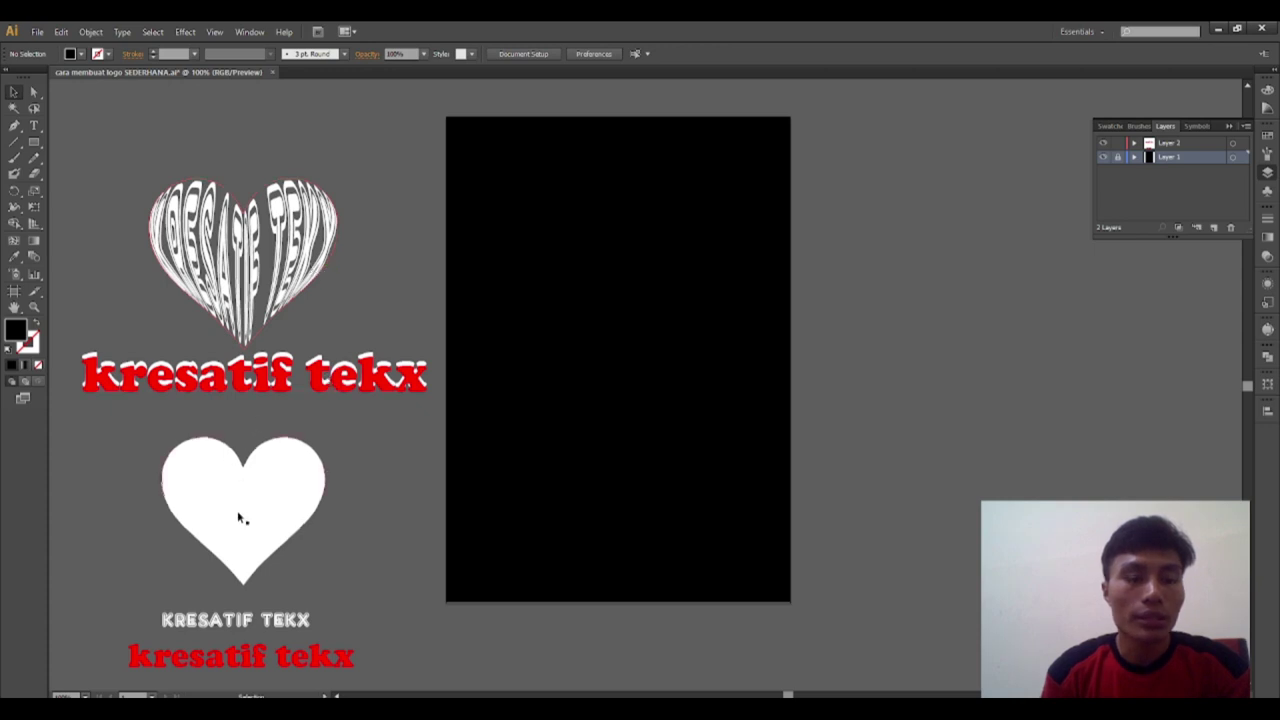
pyautogui.moveTo(237, 514); pyautogui.dragTo(617, 265)
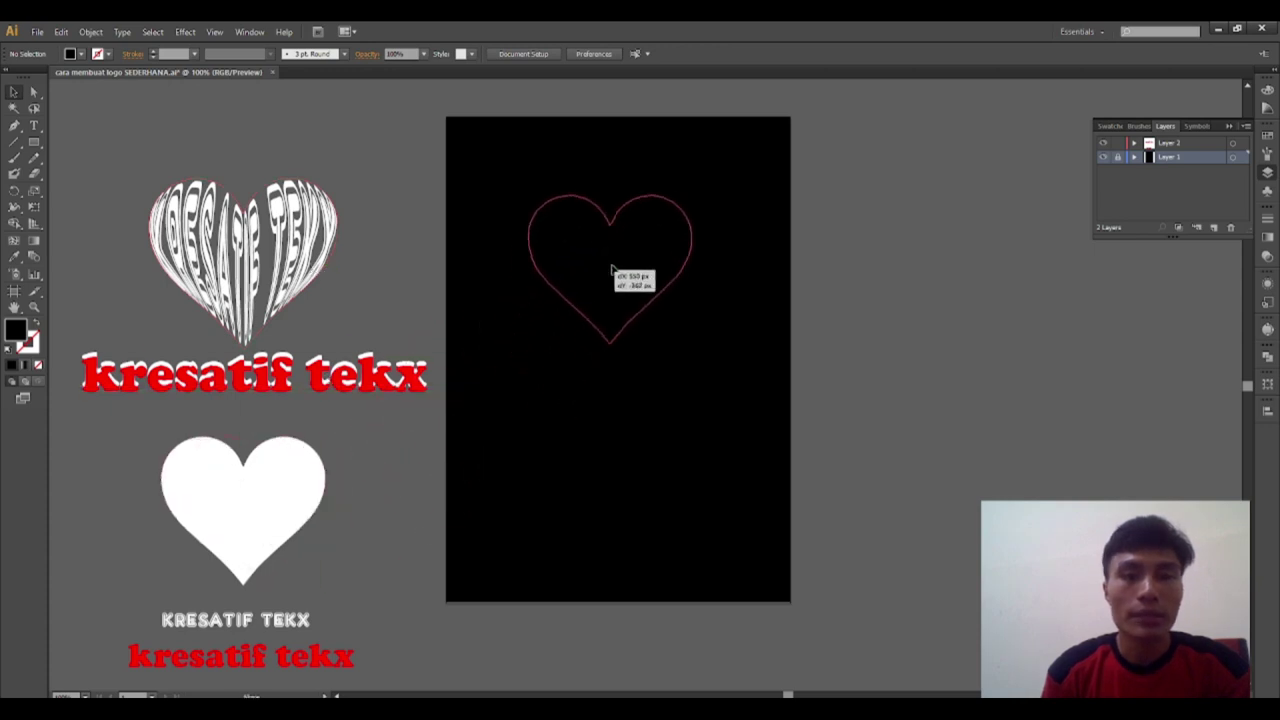
pyautogui.click(585, 369)
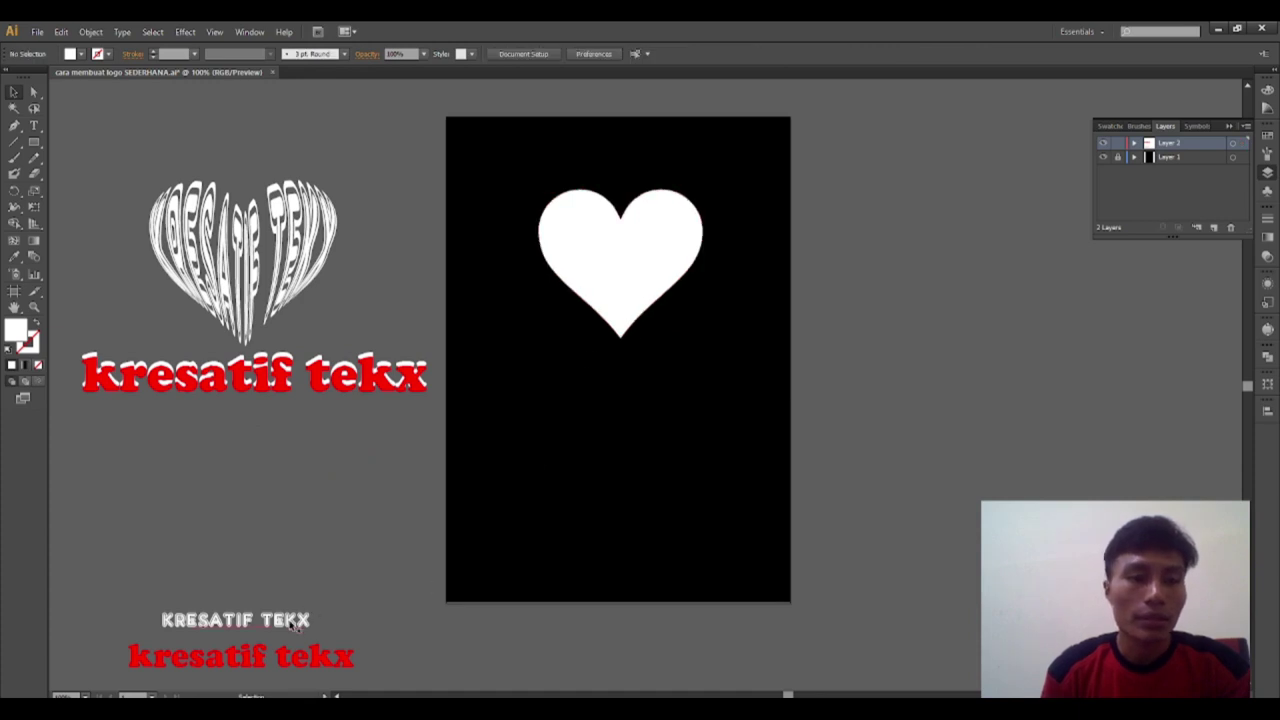
pyautogui.moveTo(296, 623); pyautogui.dragTo(665, 402)
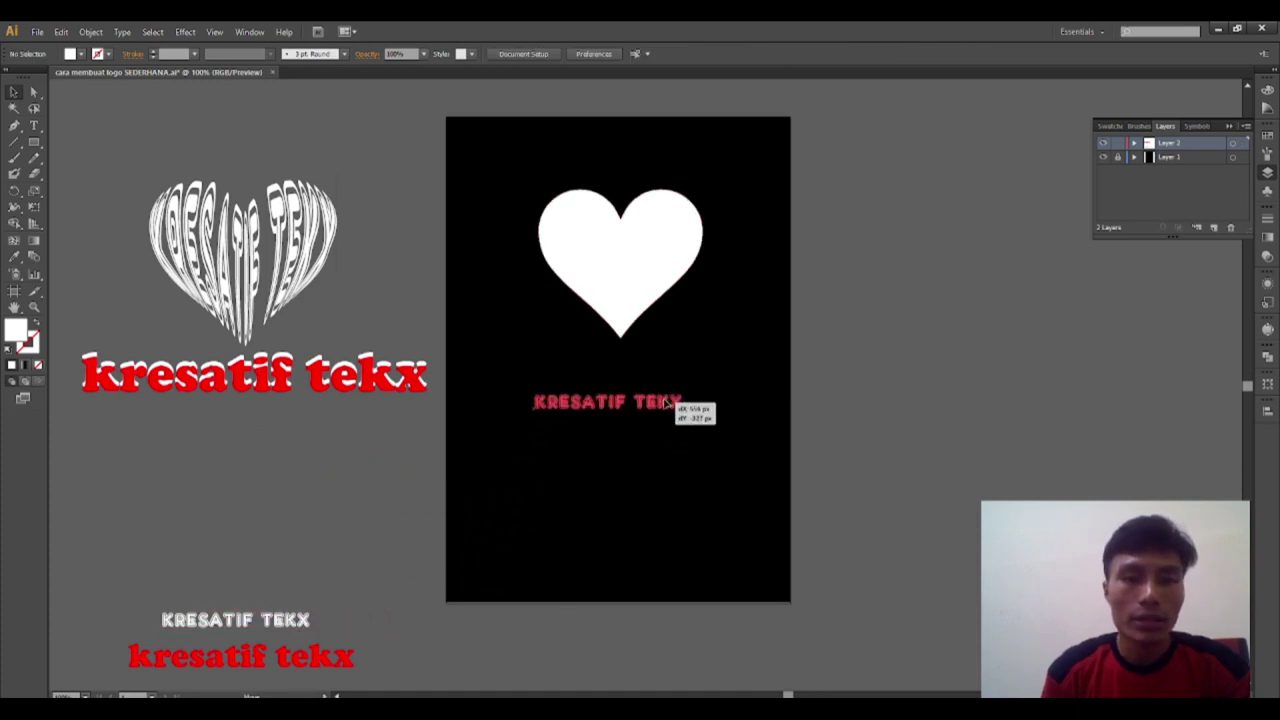
# Scale up the lettering under the heart and retype it as 'KREATIF TEKS'.
pyautogui.scroll(3, 670, 405)
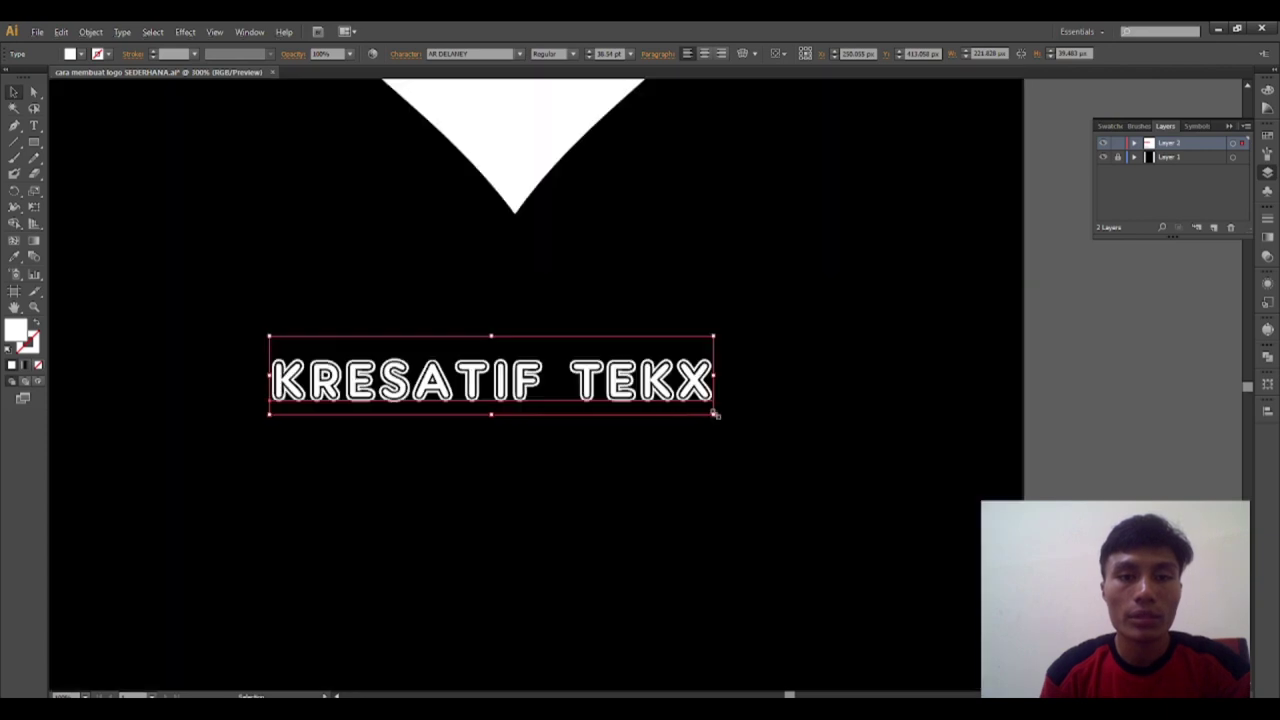
pyautogui.moveTo(716, 414); pyautogui.dragTo(735, 419)
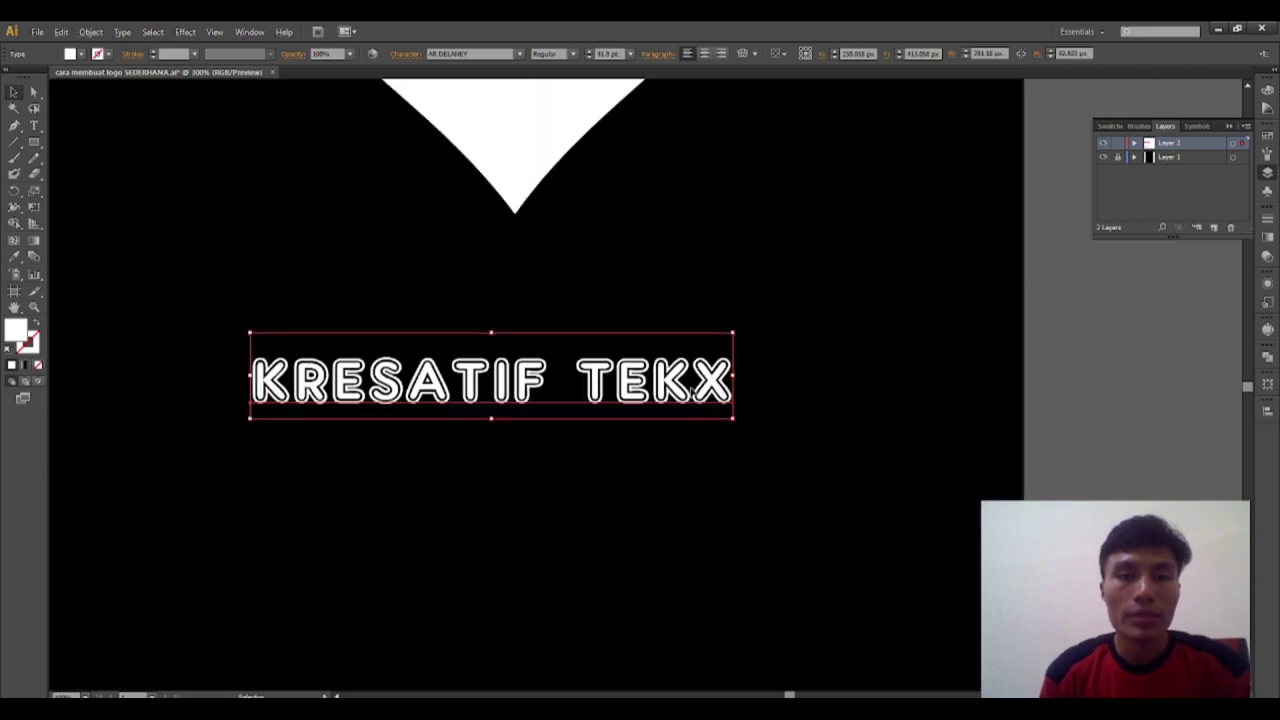
pyautogui.doubleClick(693, 392)
pyautogui.hotkey('ctrl', 'a')
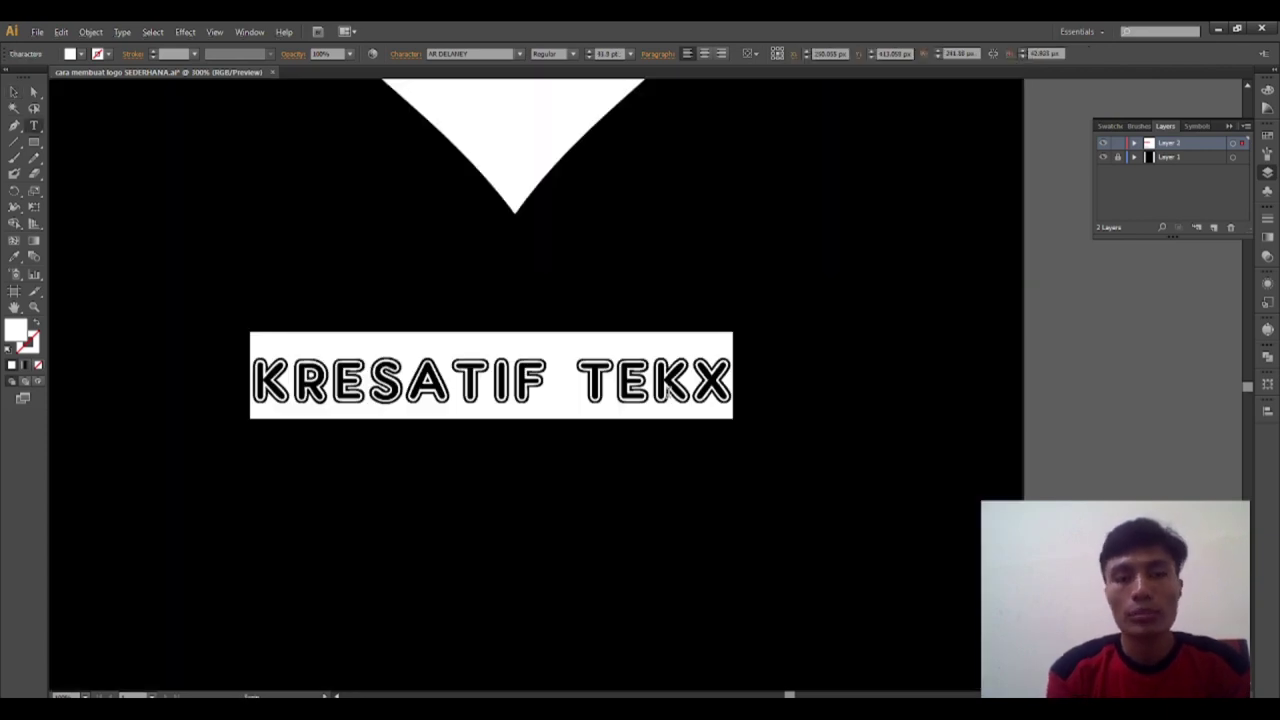
pyautogui.press('BackSpace')
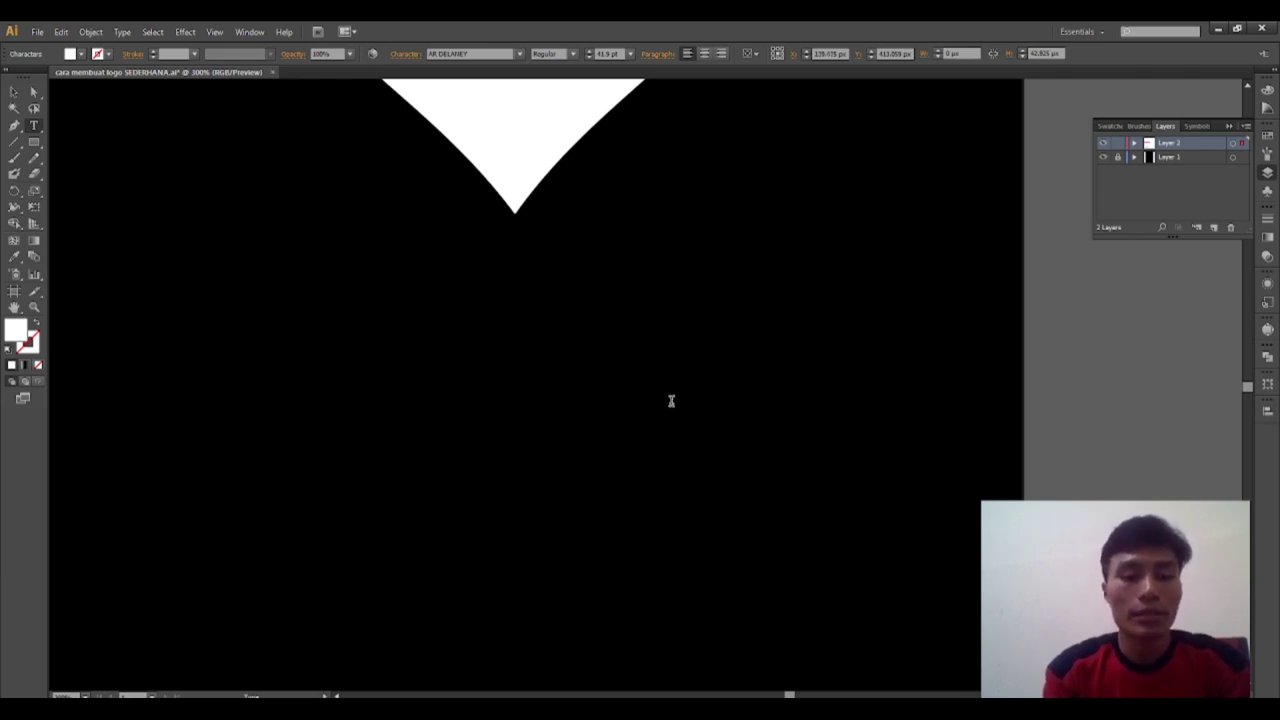
pyautogui.write('KREA')
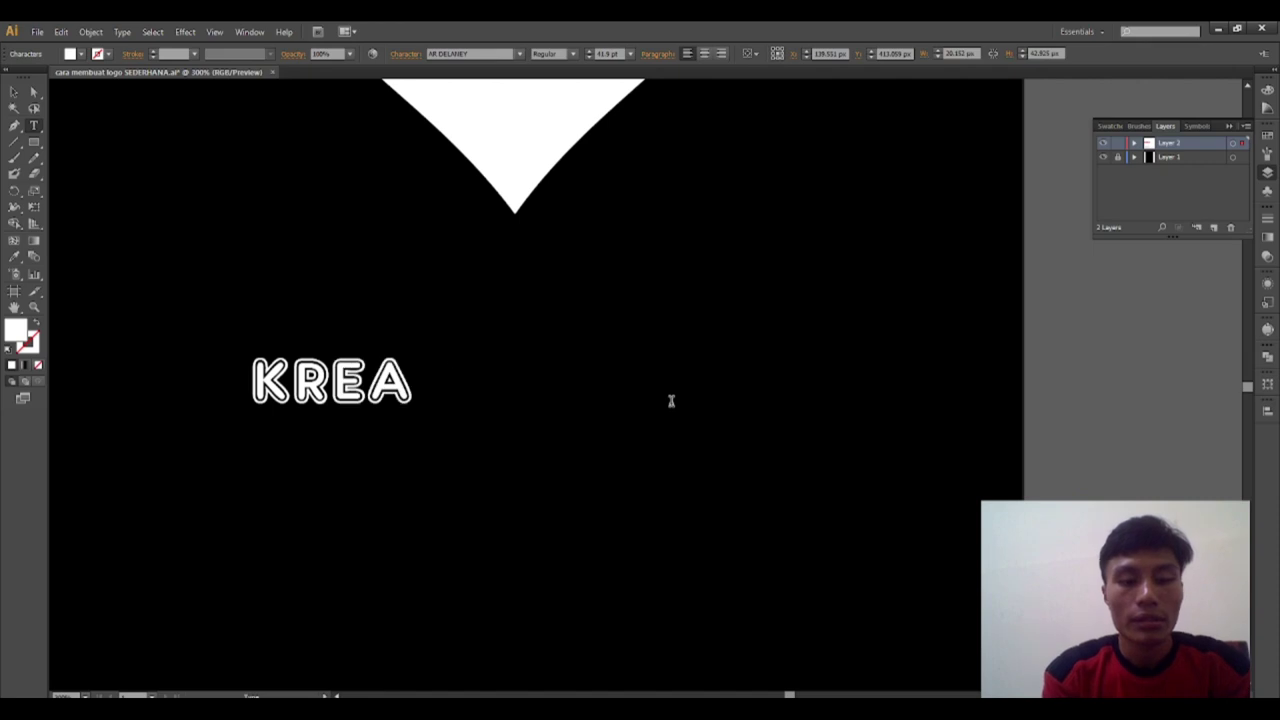
pyautogui.write('TIF')
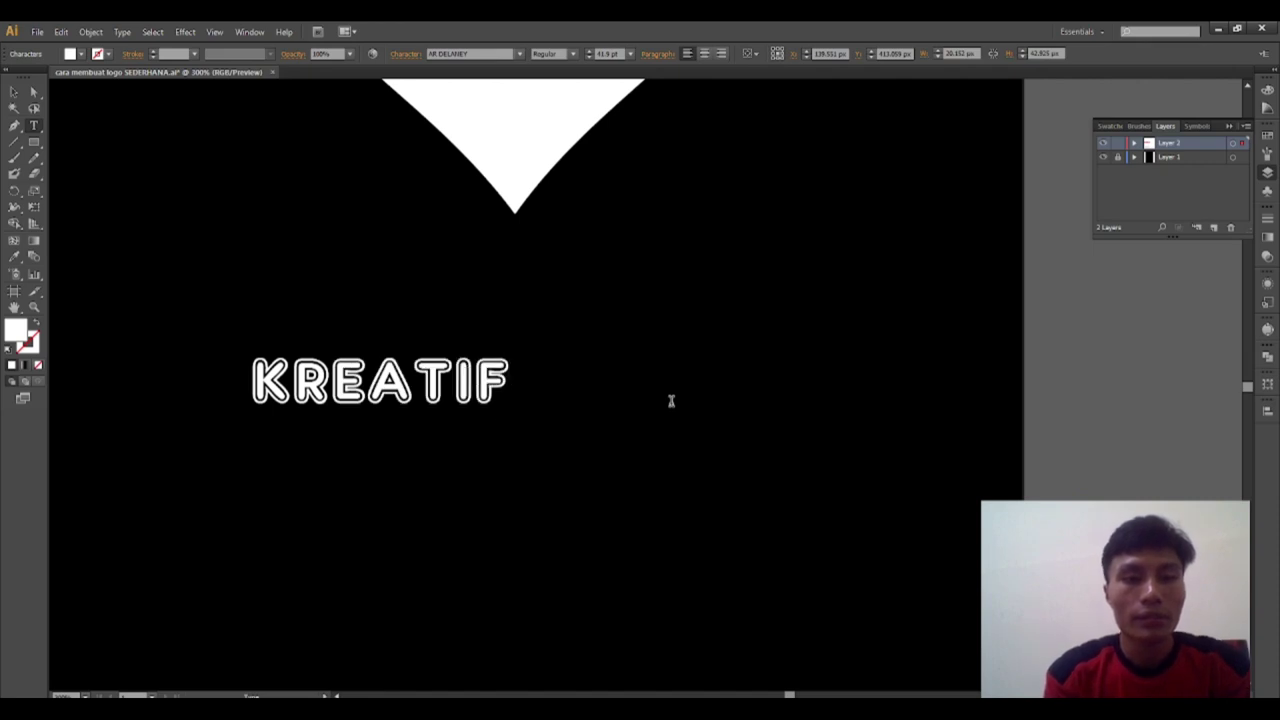
pyautogui.write(' TE')
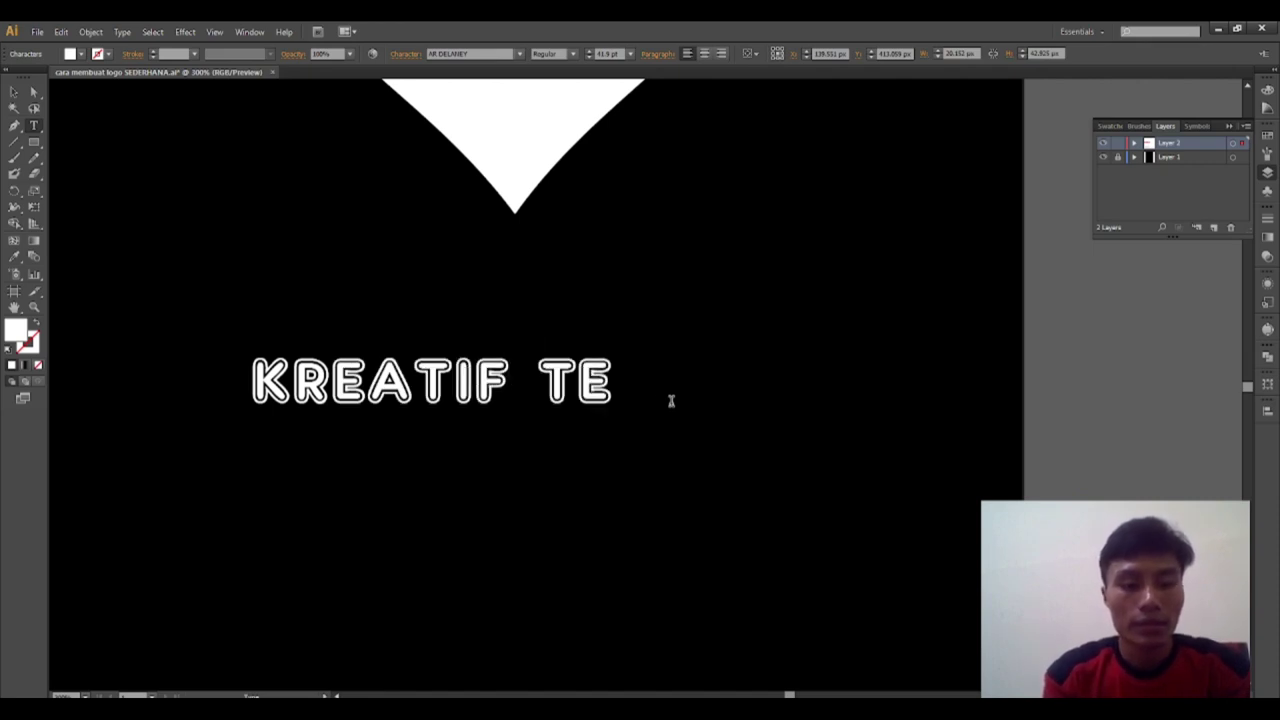
pyautogui.write('KS')
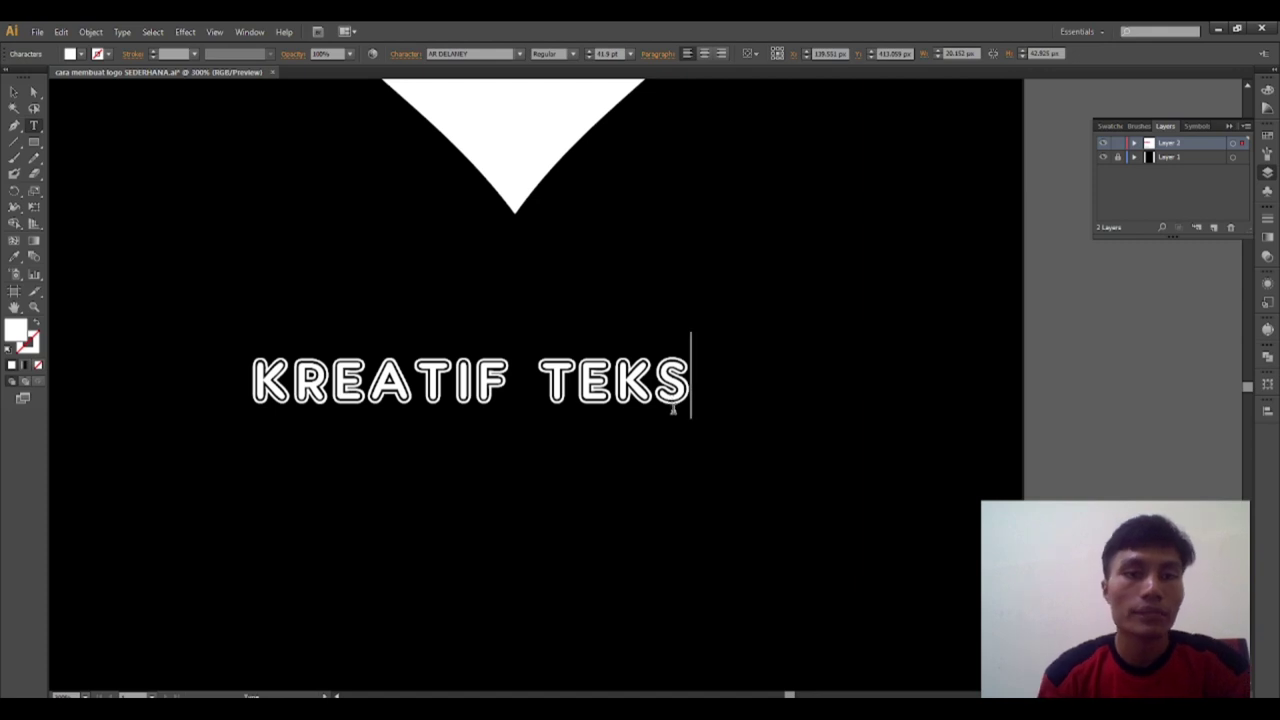
pyautogui.click(13, 92)
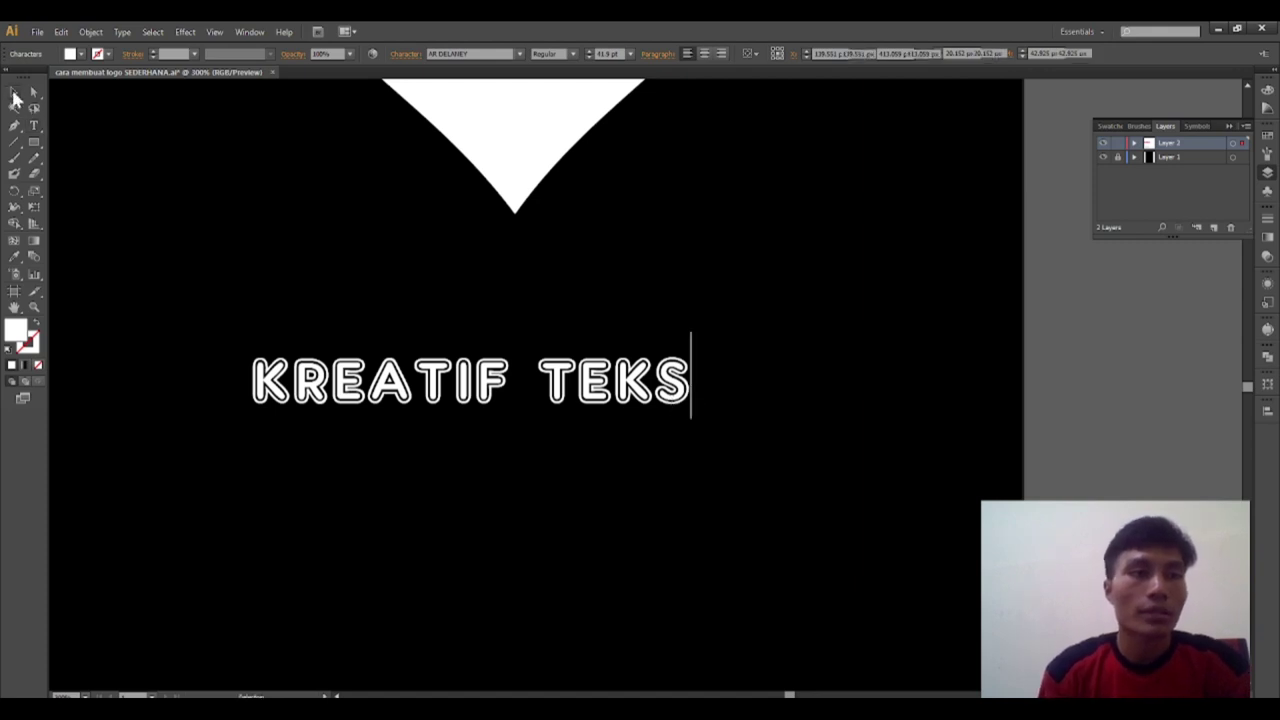
pyautogui.scroll(-3, 368, 418)
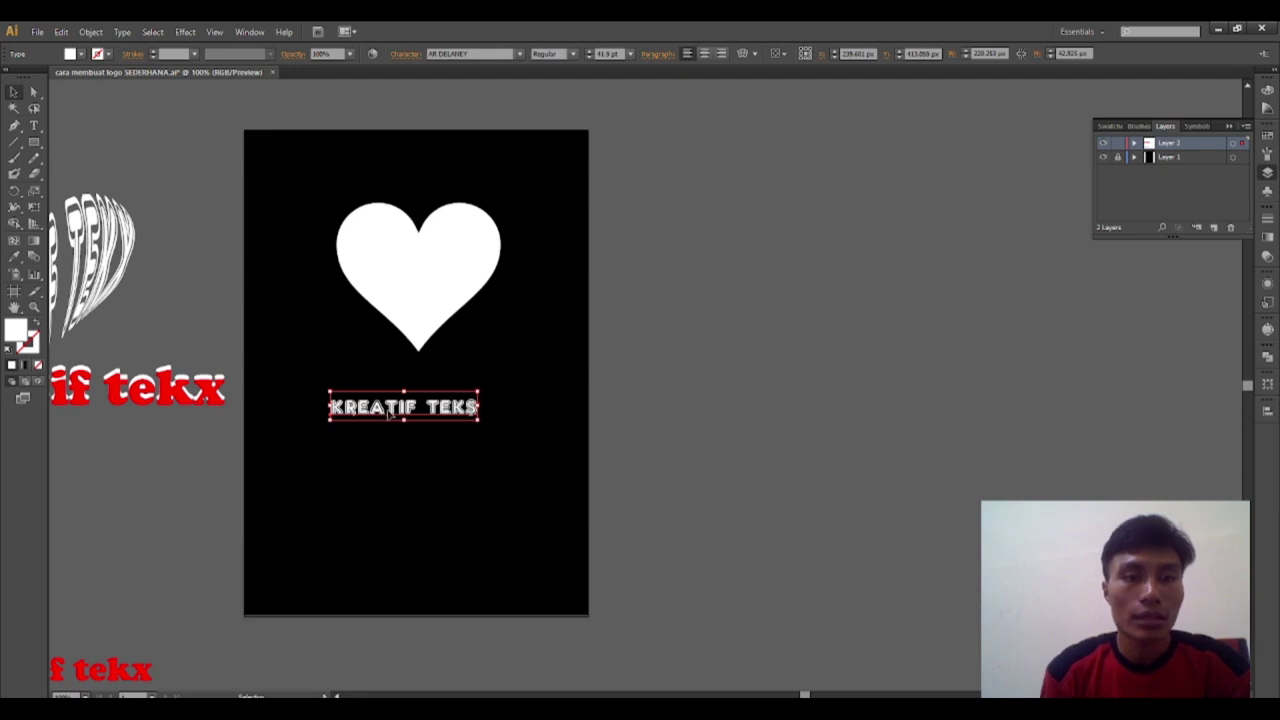
pyautogui.press('alt')
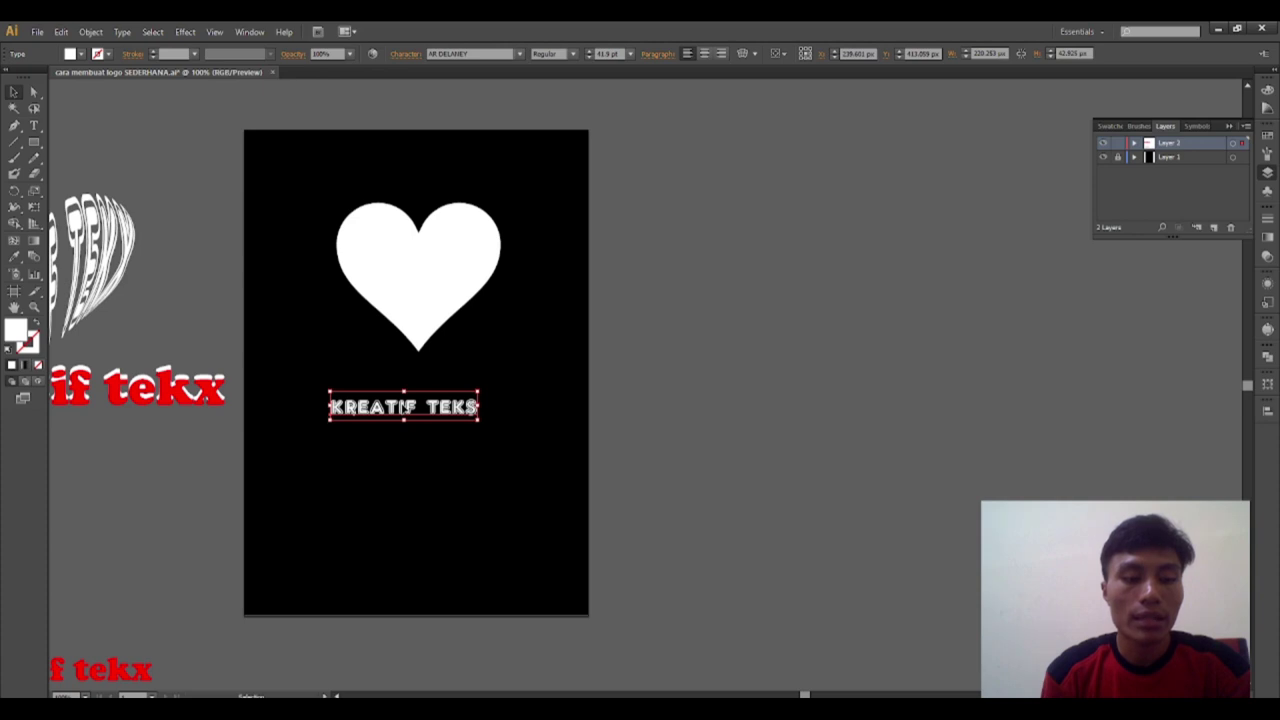
pyautogui.keyDown('shift'); pyautogui.click(427, 317); pyautogui.keyUp('shift')
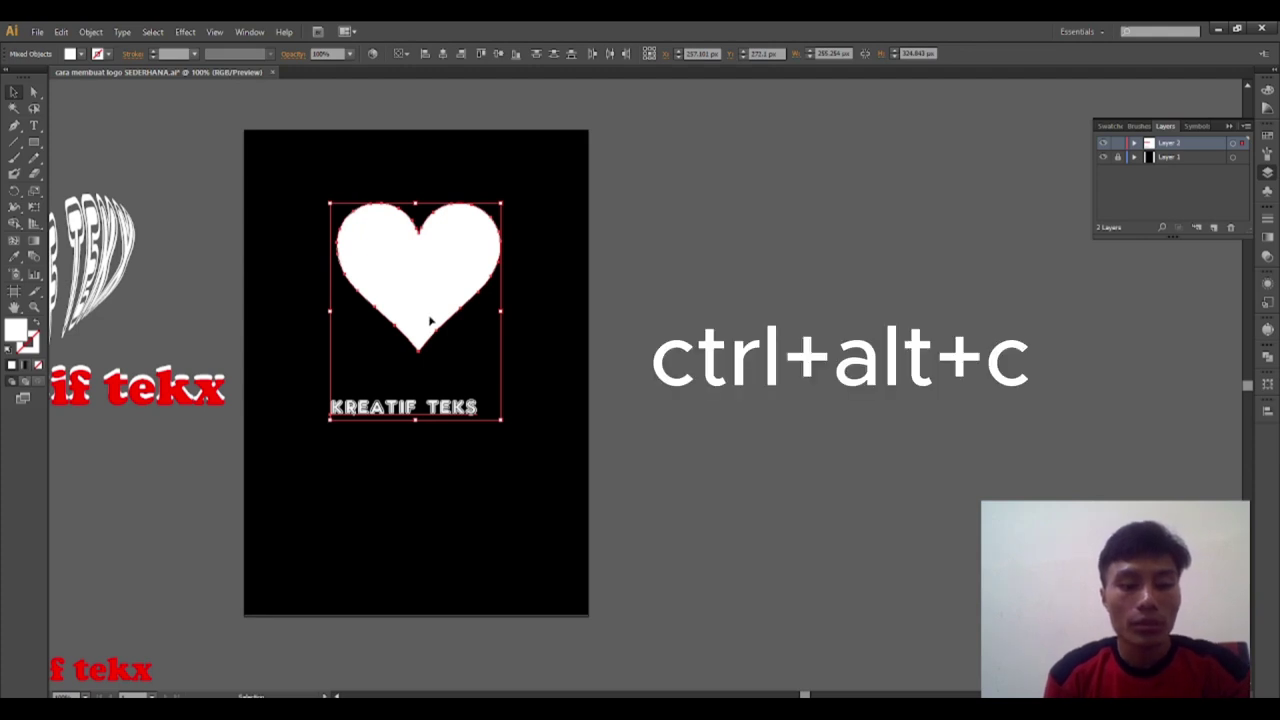
pyautogui.hotkey('ctrl', 'alt', 'c')
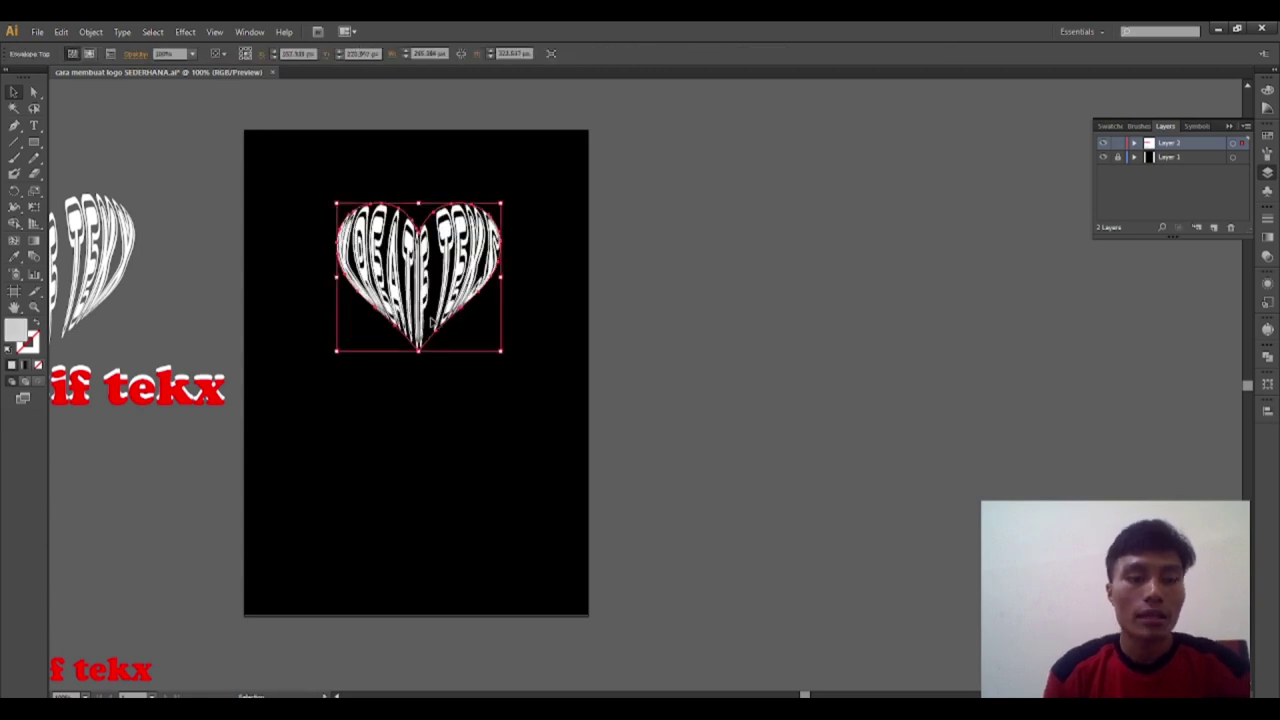
pyautogui.scroll(2, 423, 247)
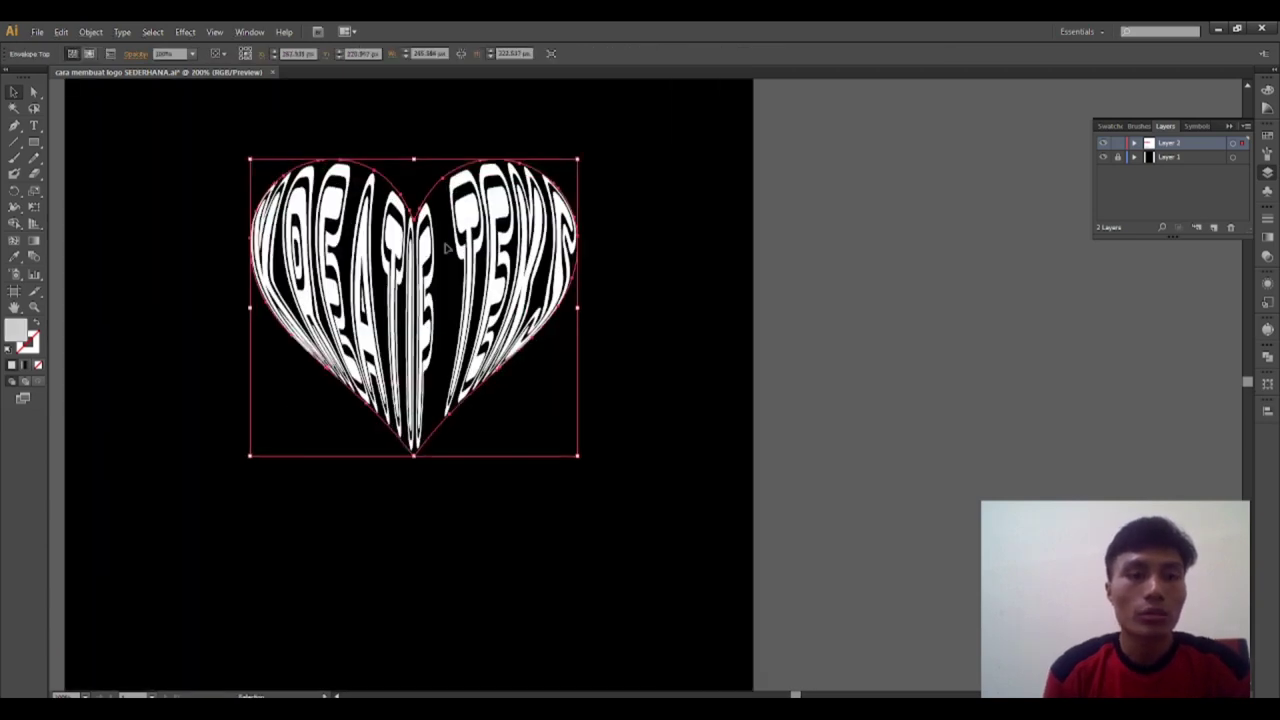
pyautogui.scroll(-2, 448, 249)
pyautogui.scroll(-1, 450, 250)
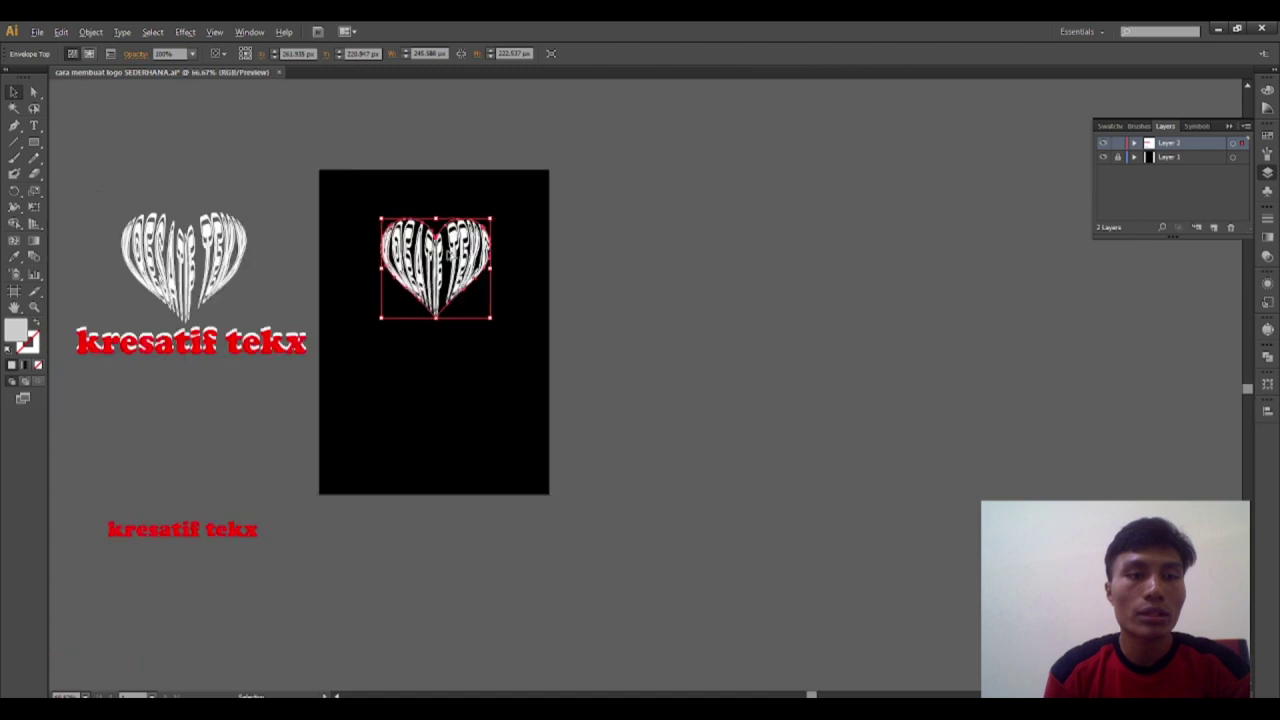
# Undo the heart warp and nudge the KREATIF TEKS text slightly right.
pyautogui.hotkey('ctrl', 'z')
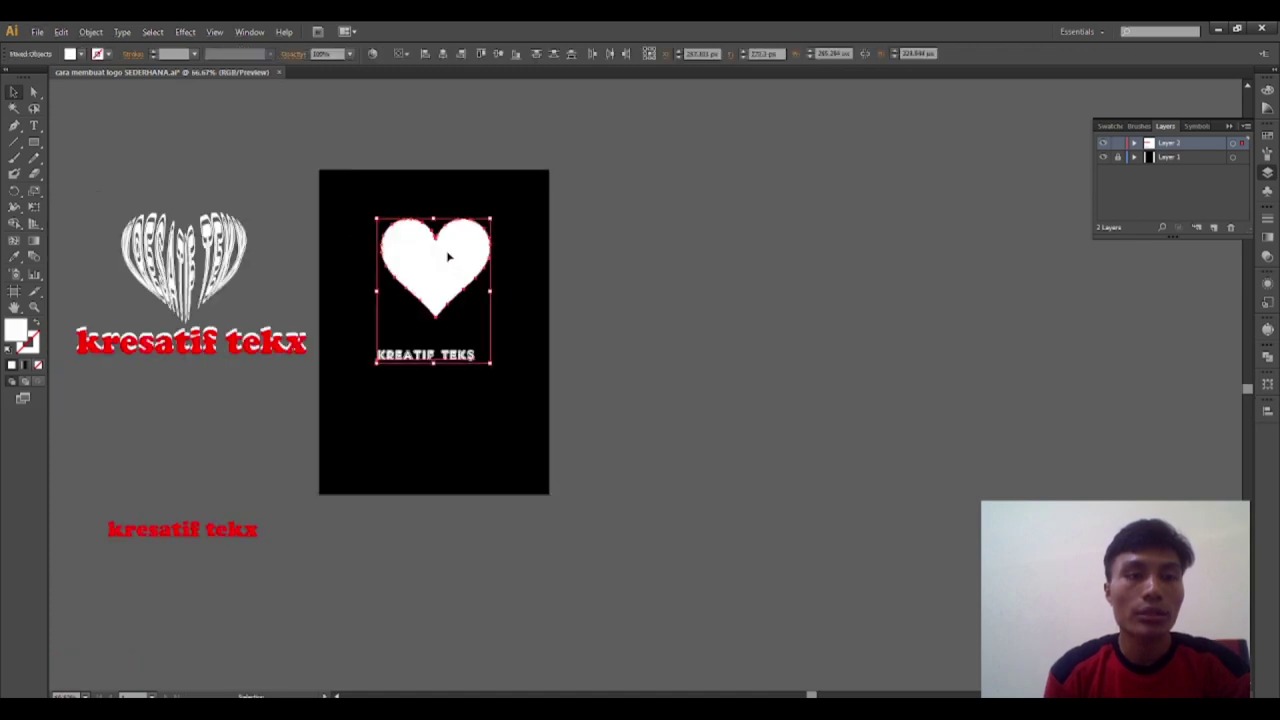
pyautogui.click(458, 402)
pyautogui.scroll(3, 450, 362)
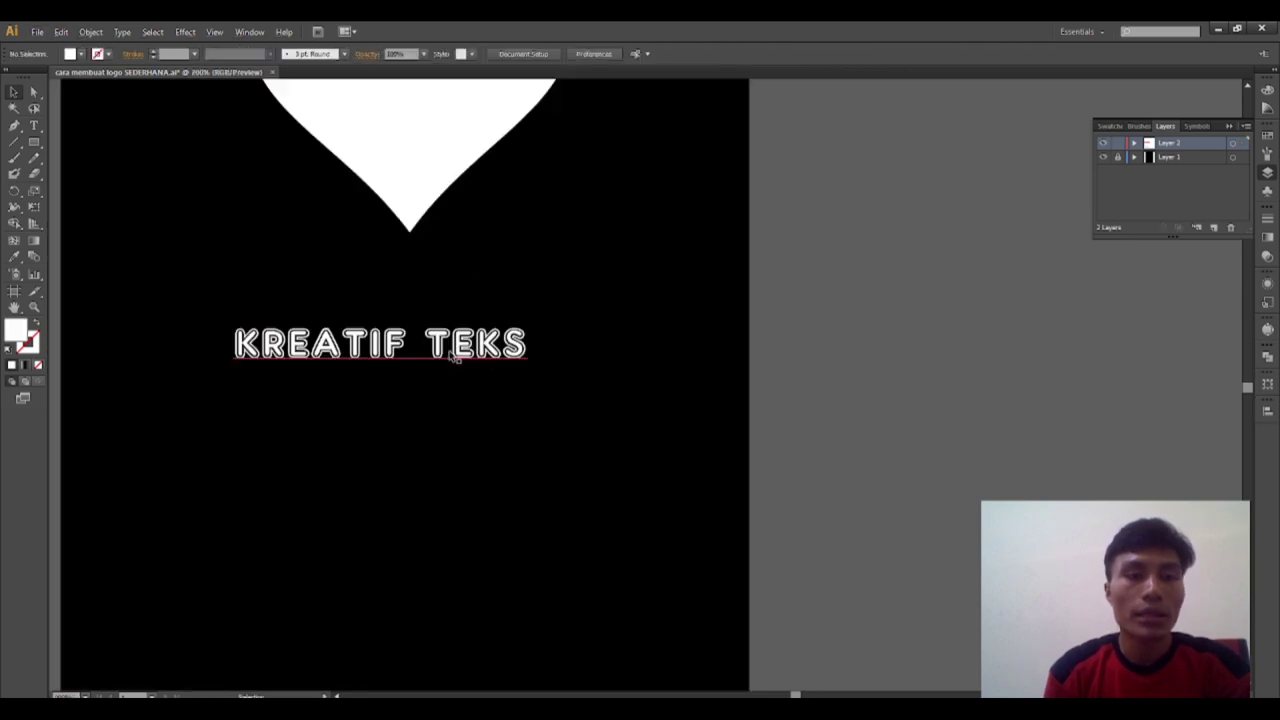
pyautogui.moveTo(457, 357); pyautogui.dragTo(477, 370)
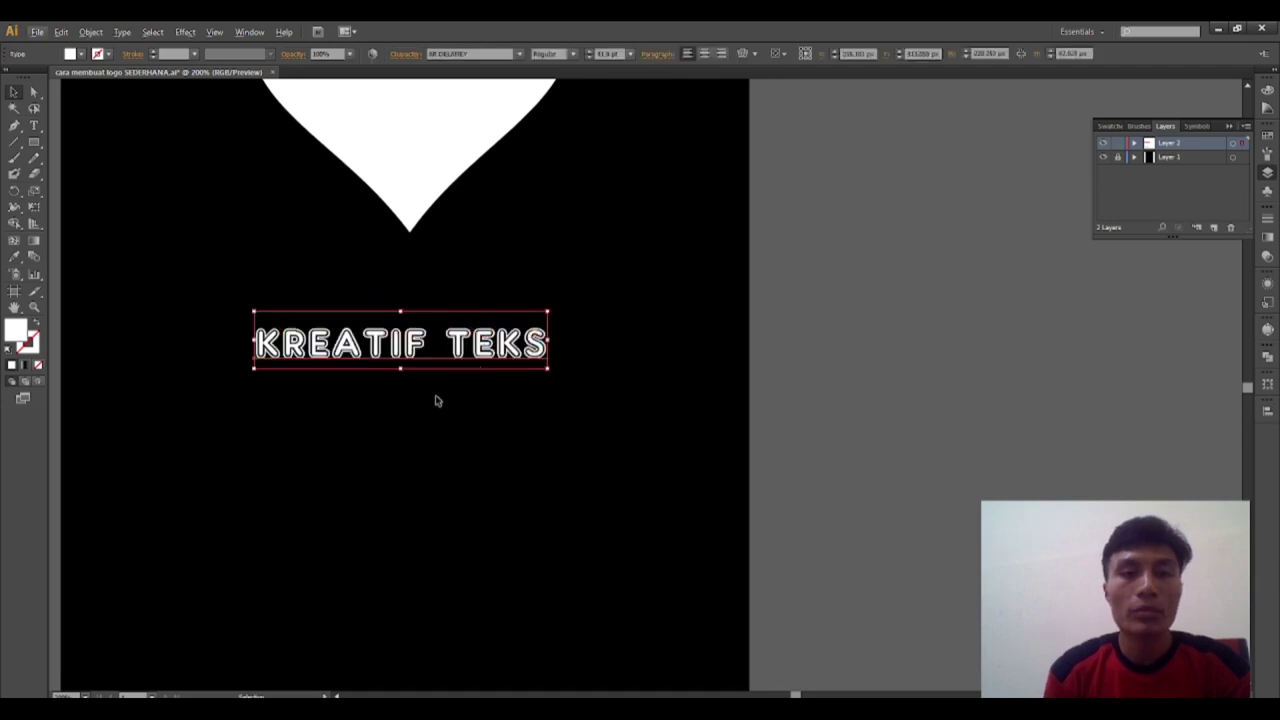
pyautogui.scroll(-1, 434, 401)
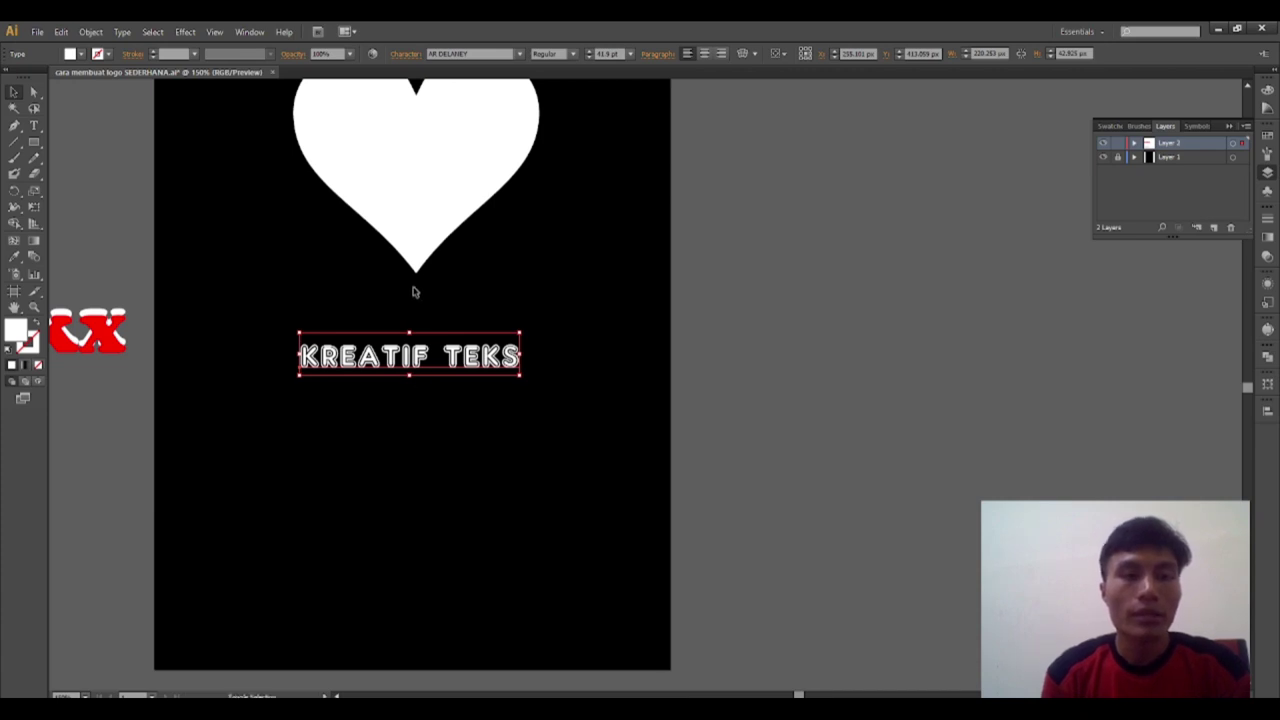
# Marquee-select the white heart and the KREATIF TEKS text together.
pyautogui.keyDown('shift'); pyautogui.click(422, 242); pyautogui.keyUp('shift')
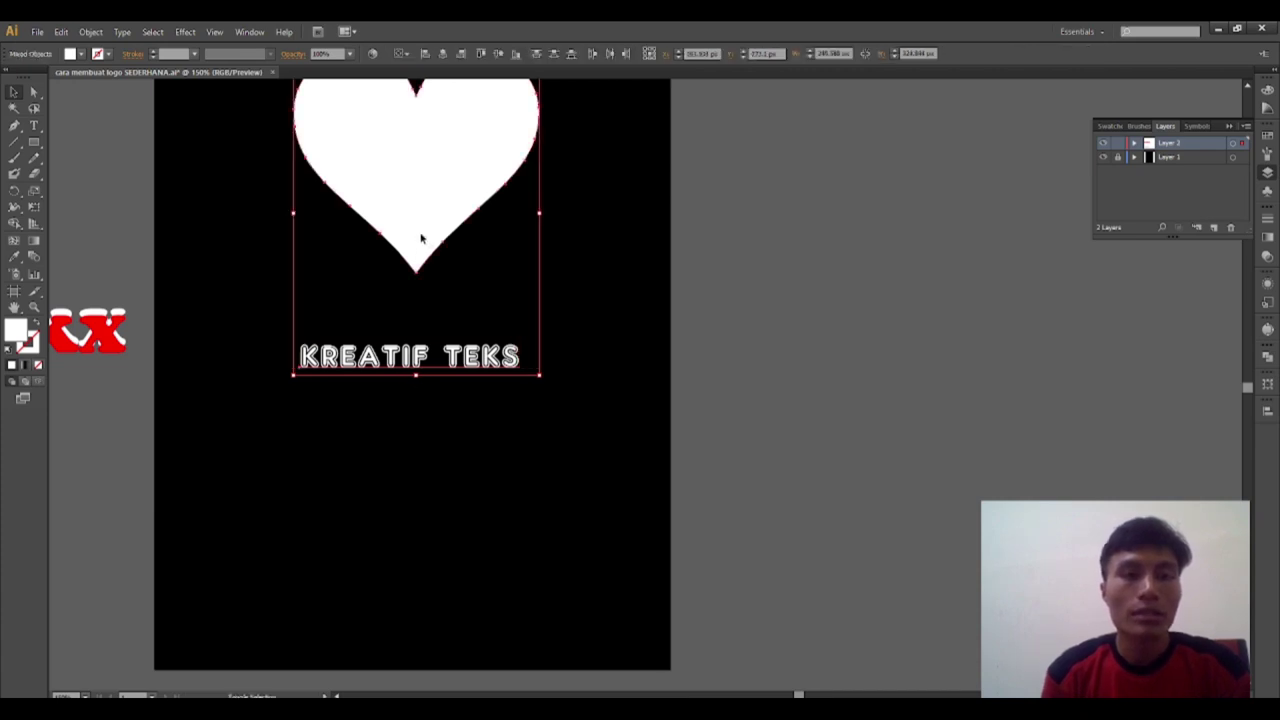
pyautogui.click(432, 457)
pyautogui.hotkey('ctrl', '-')
pyautogui.hotkey('ctrl', '-')
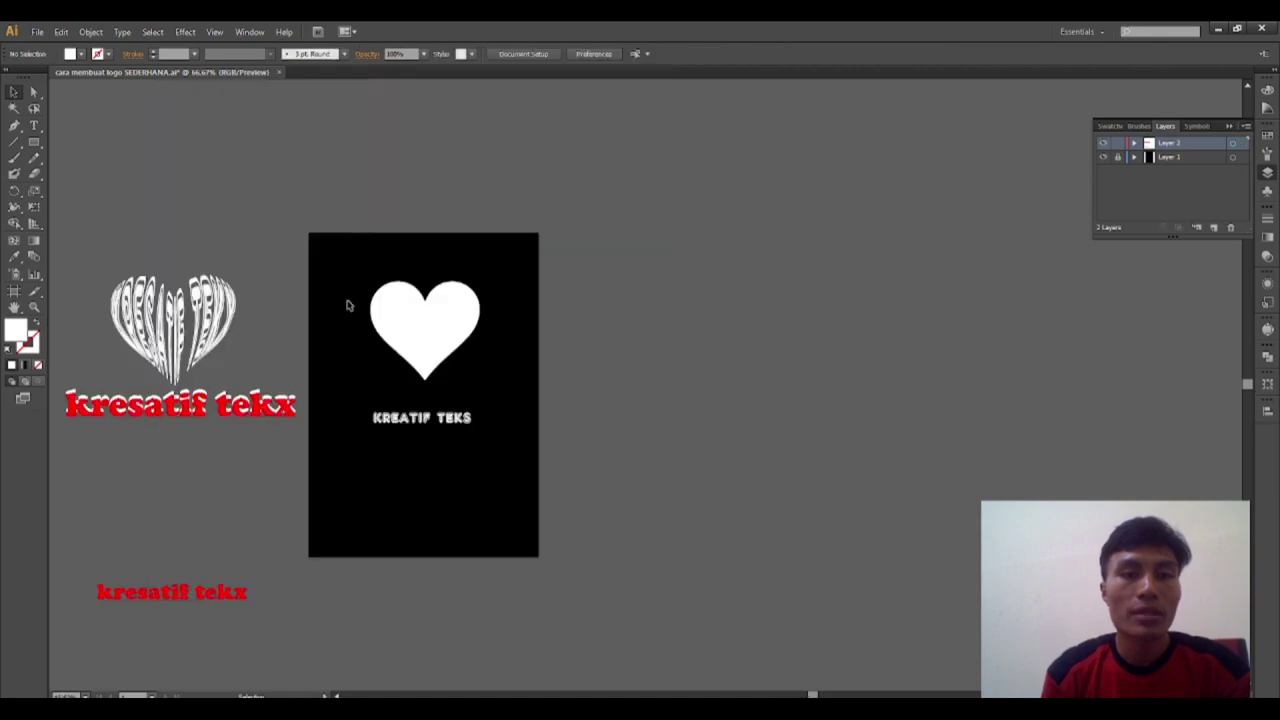
pyautogui.moveTo(333, 261)
pyautogui.mouseDown()
pyautogui.moveTo(427, 398)
pyautogui.moveTo(508, 477)
pyautogui.mouseUp()
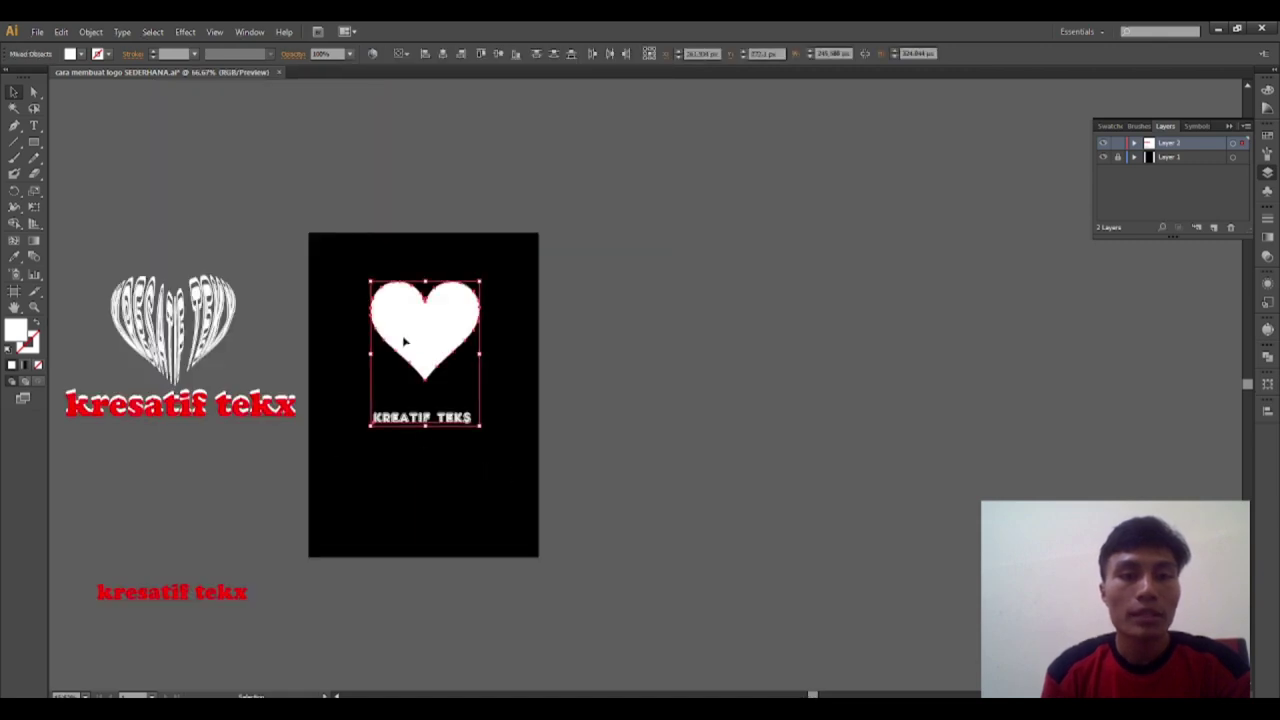
# Apply Envelope Distort Make with Top Object (Alt+Ctrl+C) to fit KREATIF TEKS into the heart.
pyautogui.scroll(2, 405, 342)
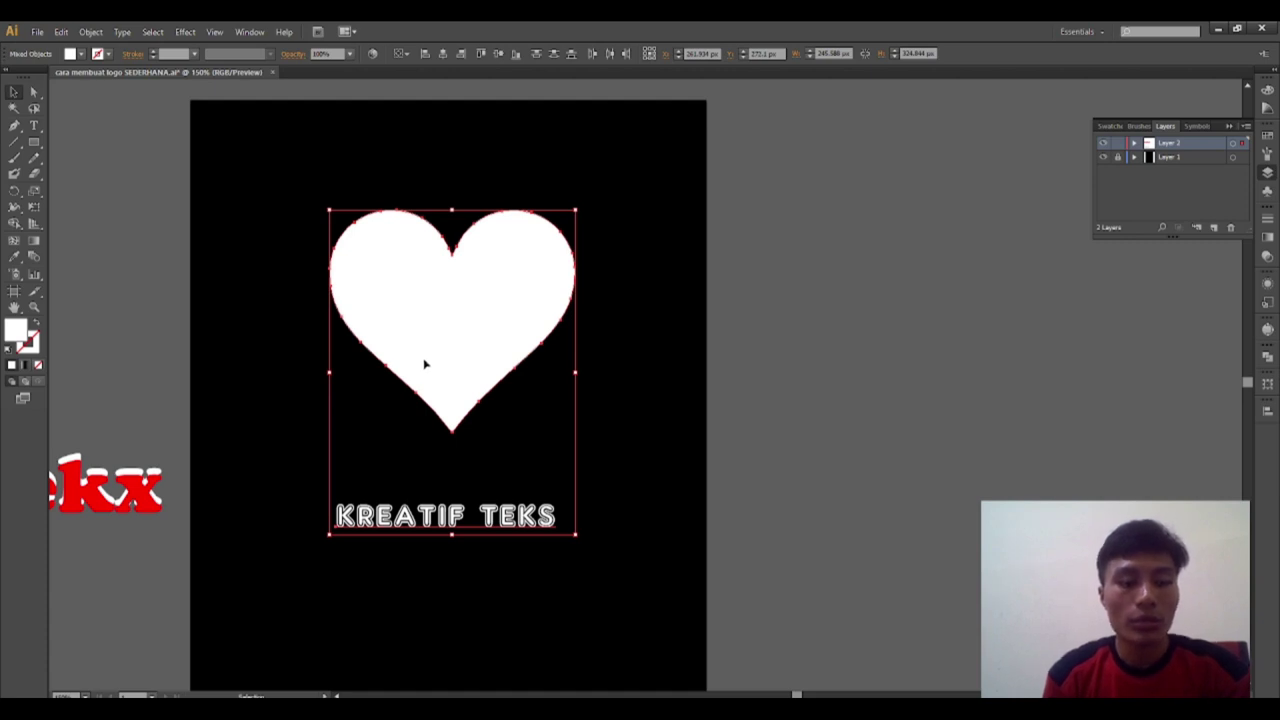
pyautogui.press('a')
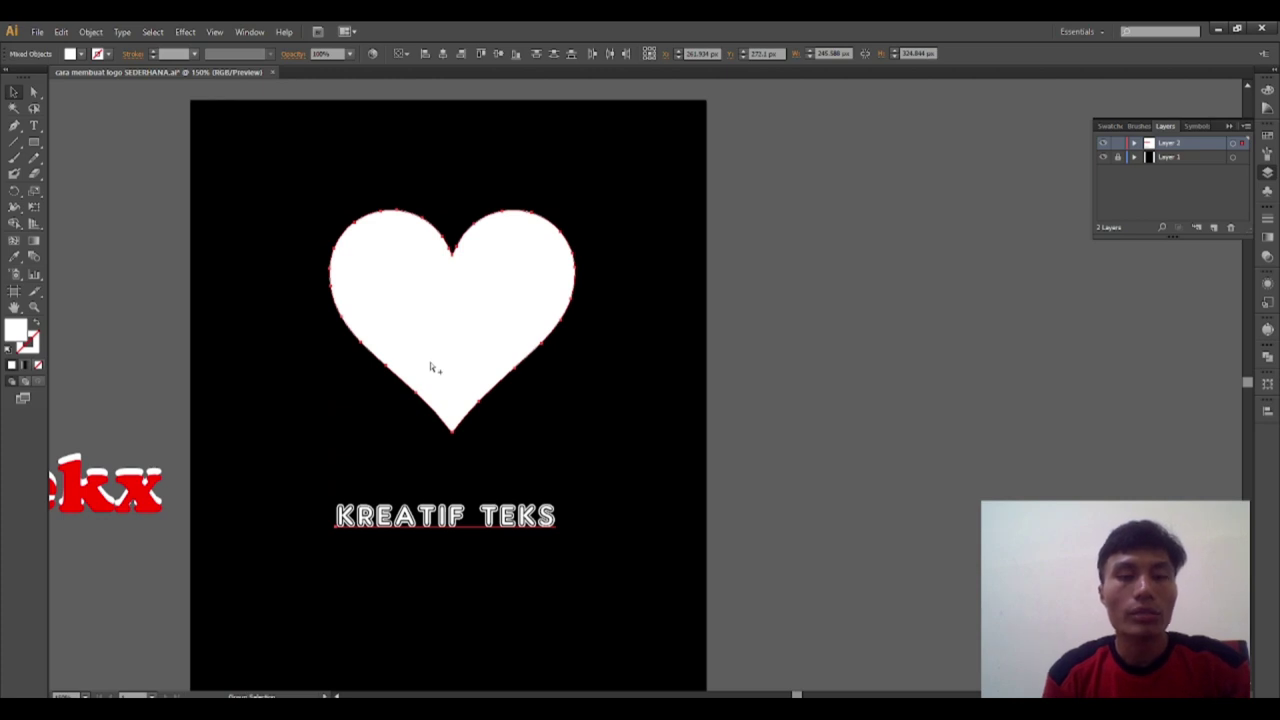
pyautogui.hotkey('ctrl', 'alt', 'c')
pyautogui.press('v')
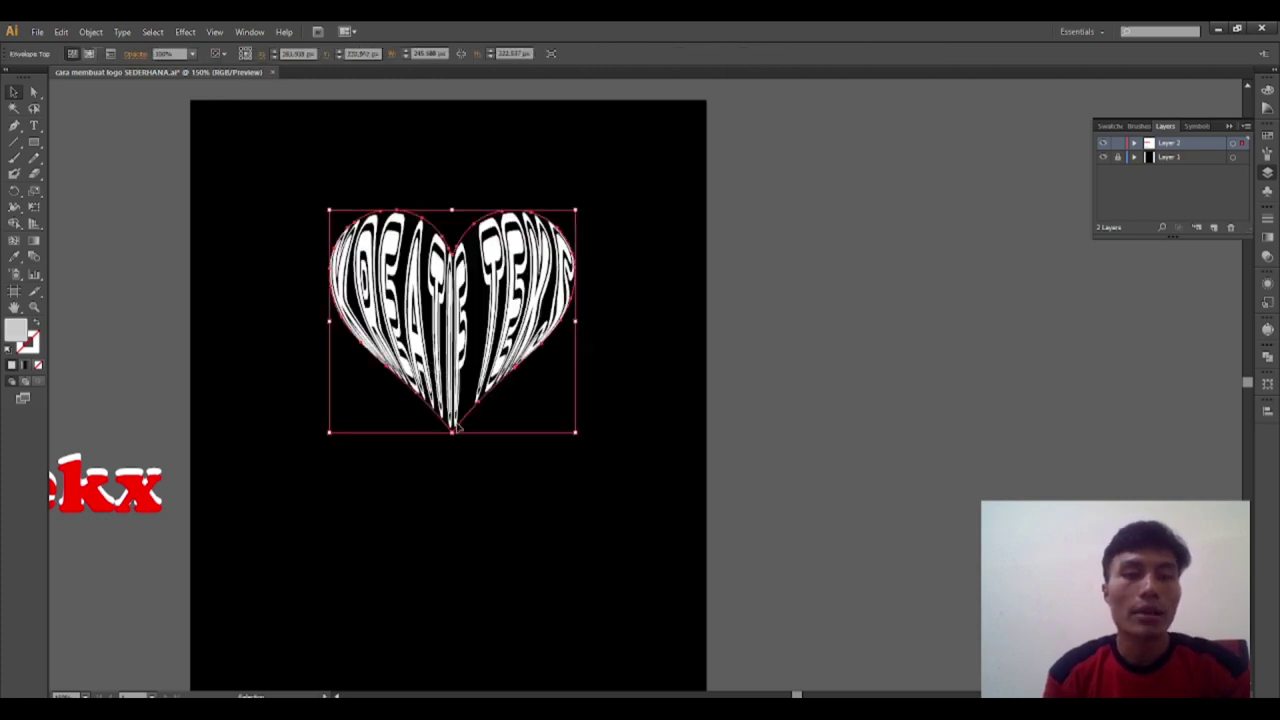
pyautogui.click(464, 489)
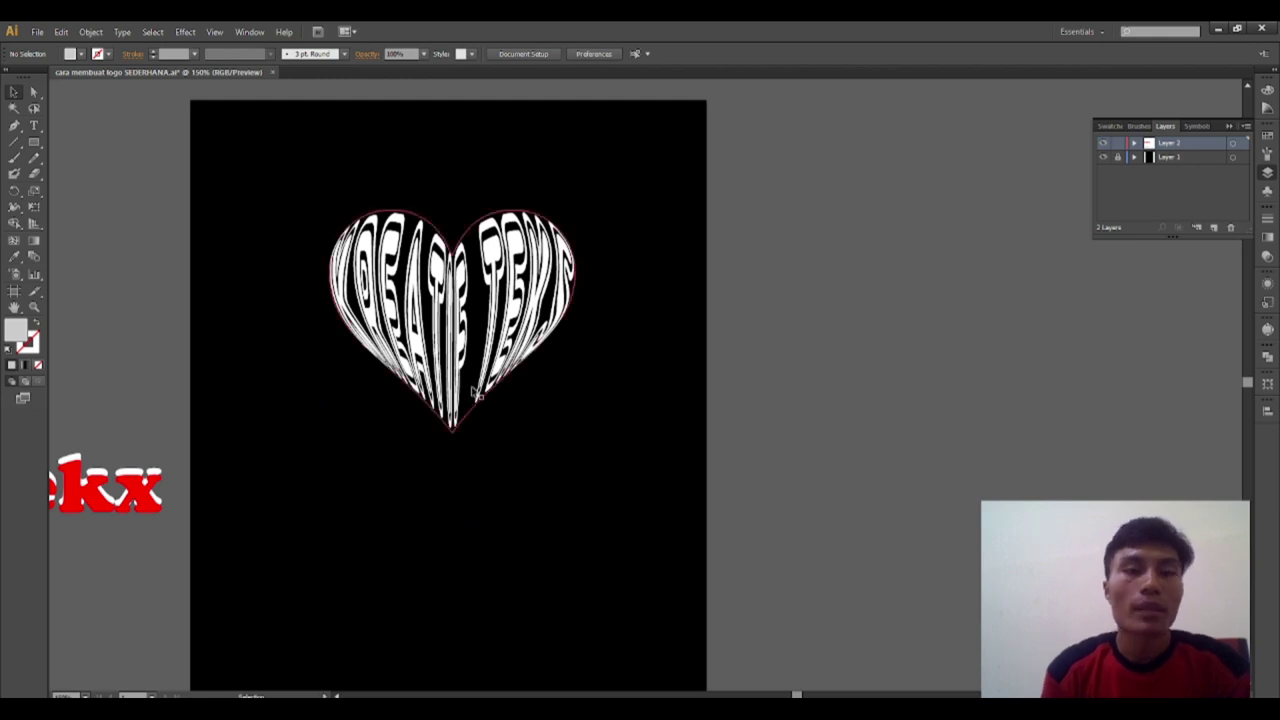
pyautogui.hotkey('ctrl', '-')
pyautogui.hotkey('ctrl', '-')
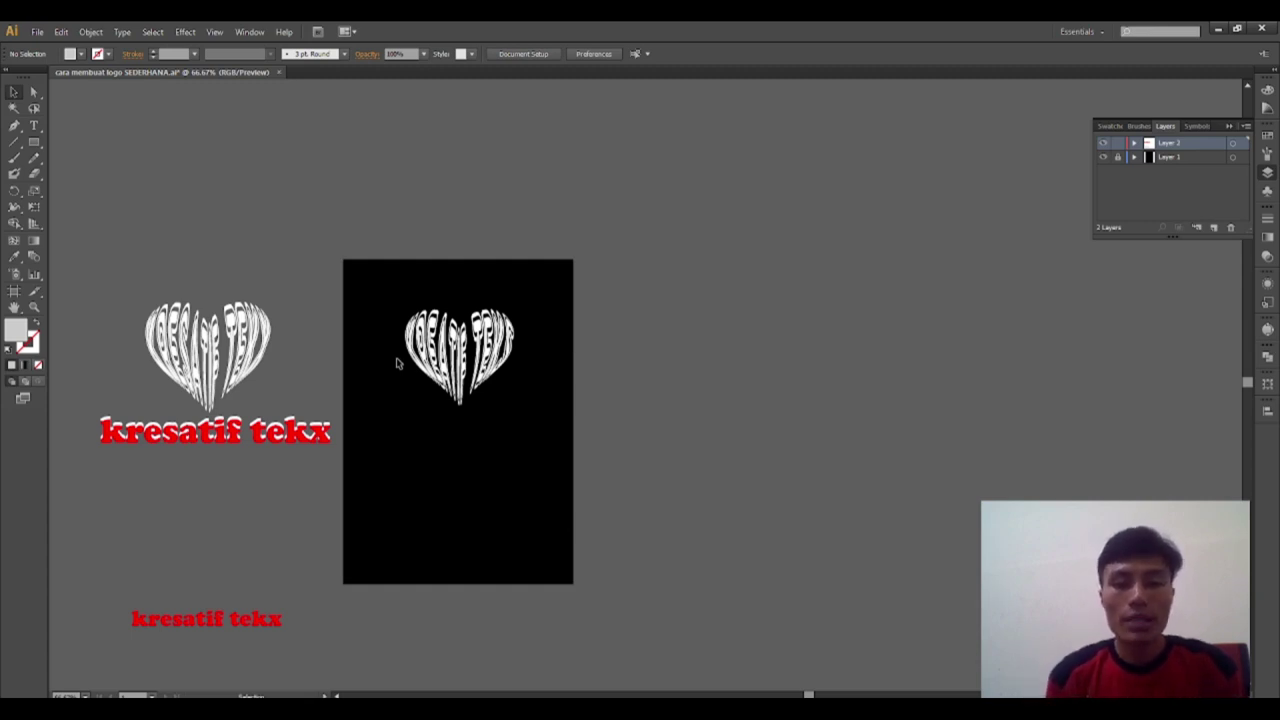
pyautogui.click(440, 340)
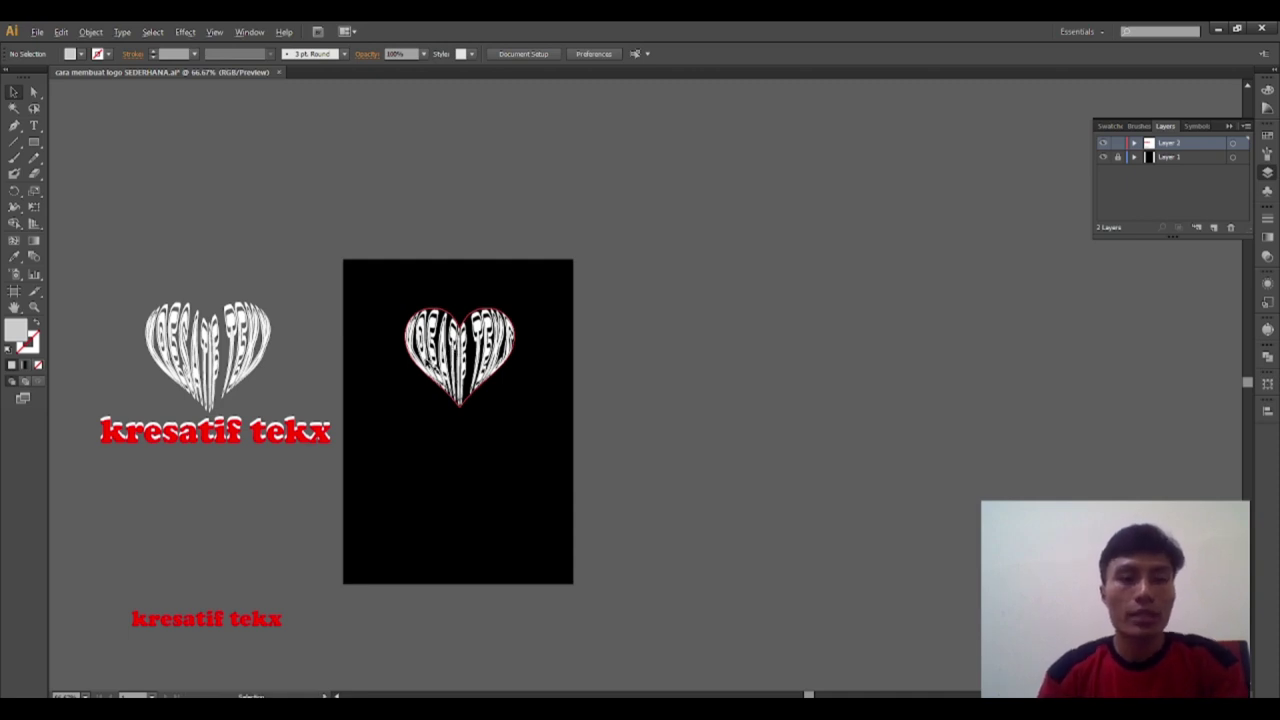
# Scale down the heart-warped text and park it beside the large sample heart.
pyautogui.scroll(3, 428, 356)
pyautogui.scroll(-3, 618, 316)
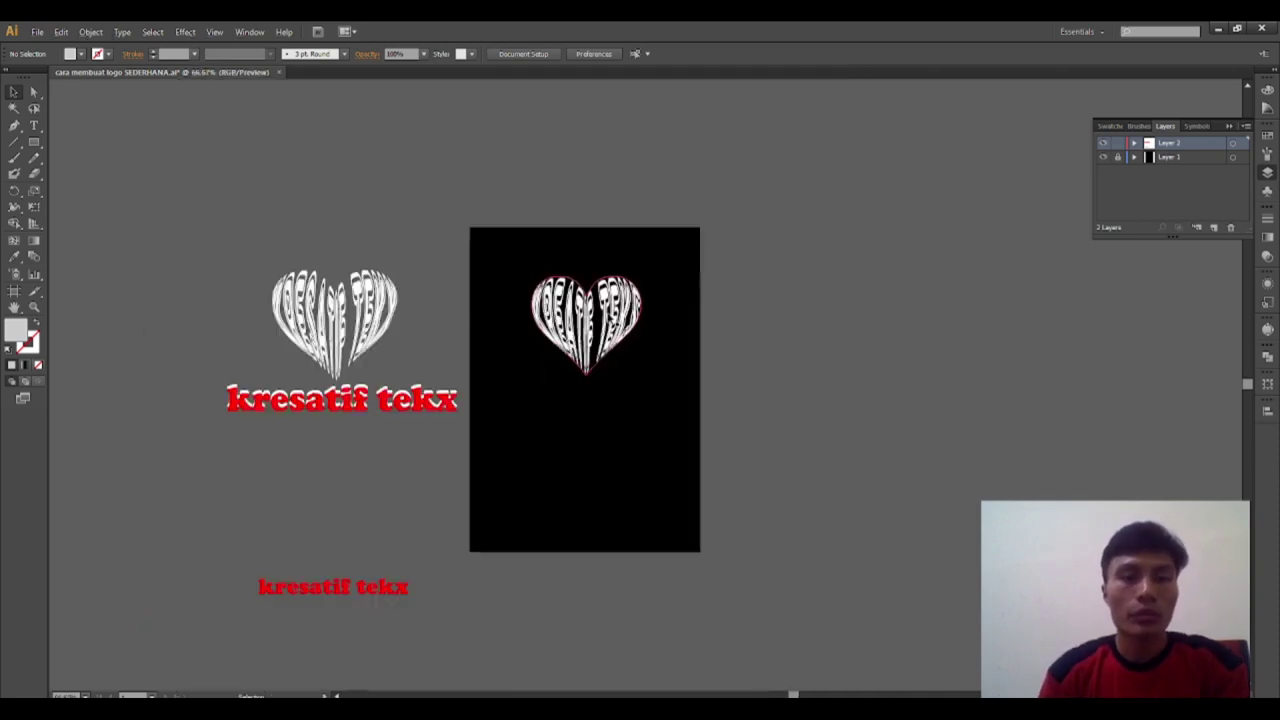
pyautogui.scroll(3, 614, 334)
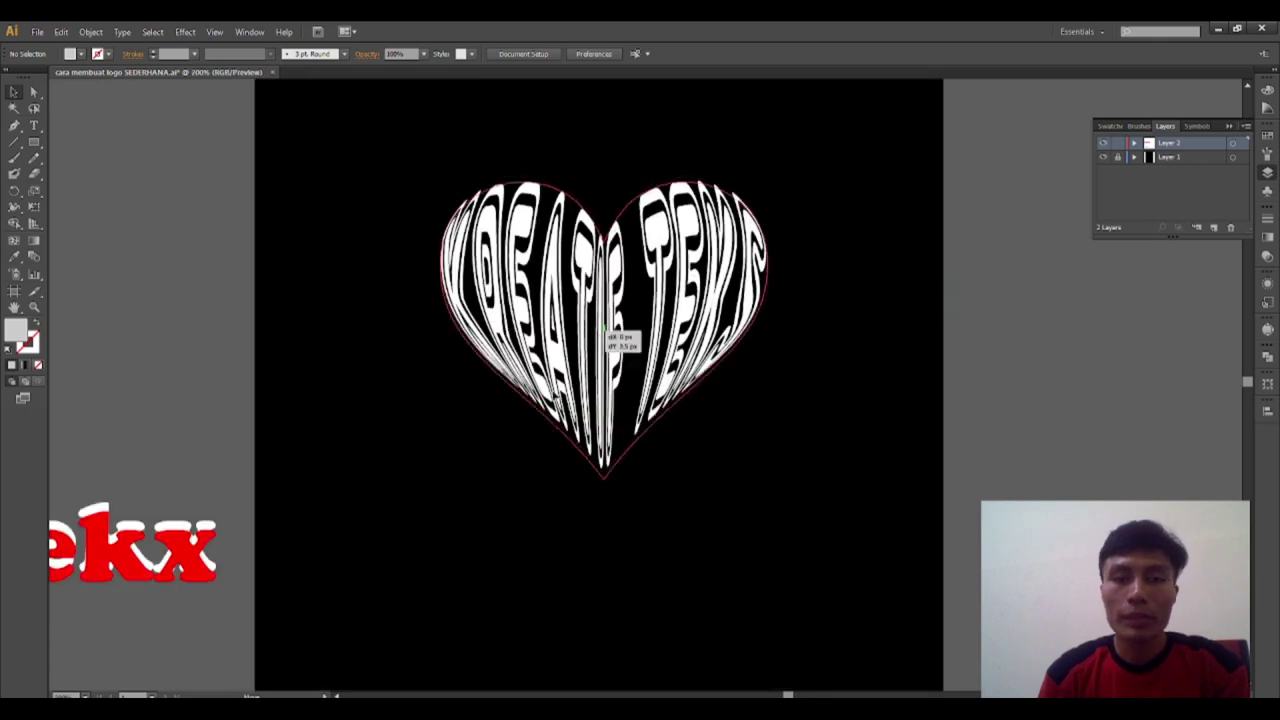
pyautogui.moveTo(614, 334); pyautogui.dragTo(549, 429)
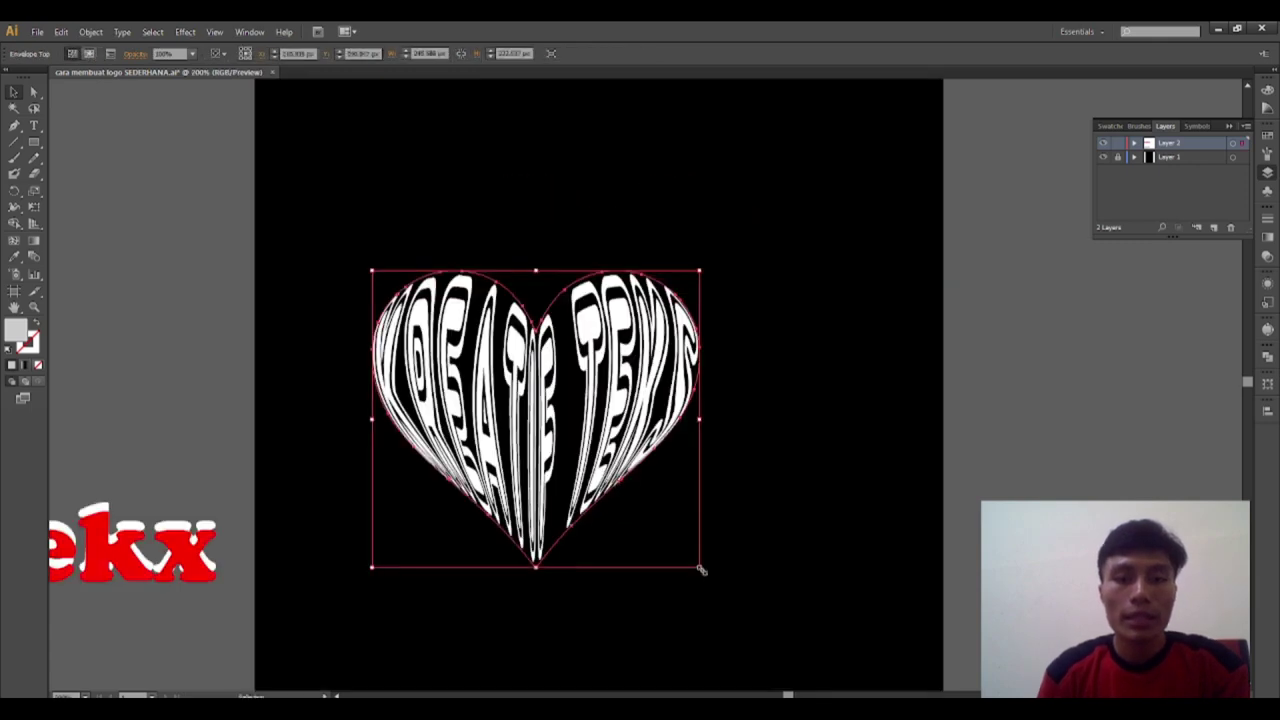
pyautogui.moveTo(701, 569); pyautogui.dragTo(614, 491)
pyautogui.scroll(-3, 548, 430)
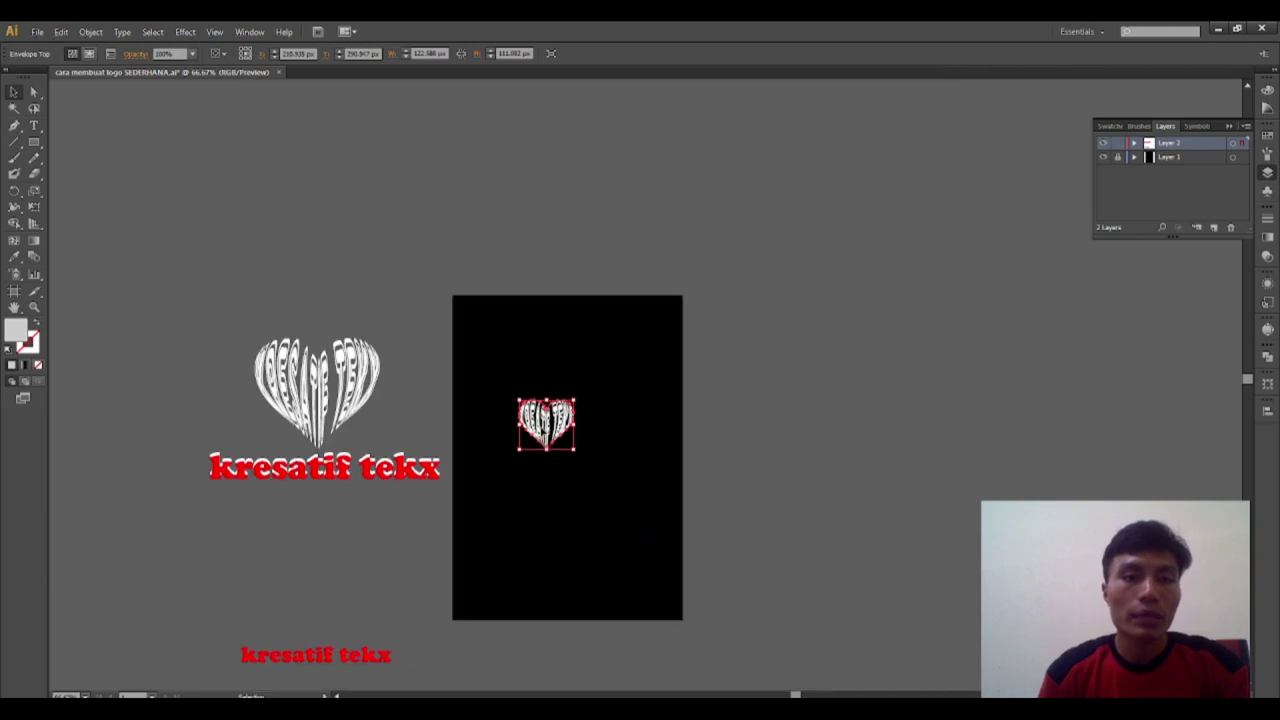
pyautogui.moveTo(546, 425); pyautogui.dragTo(410, 331)
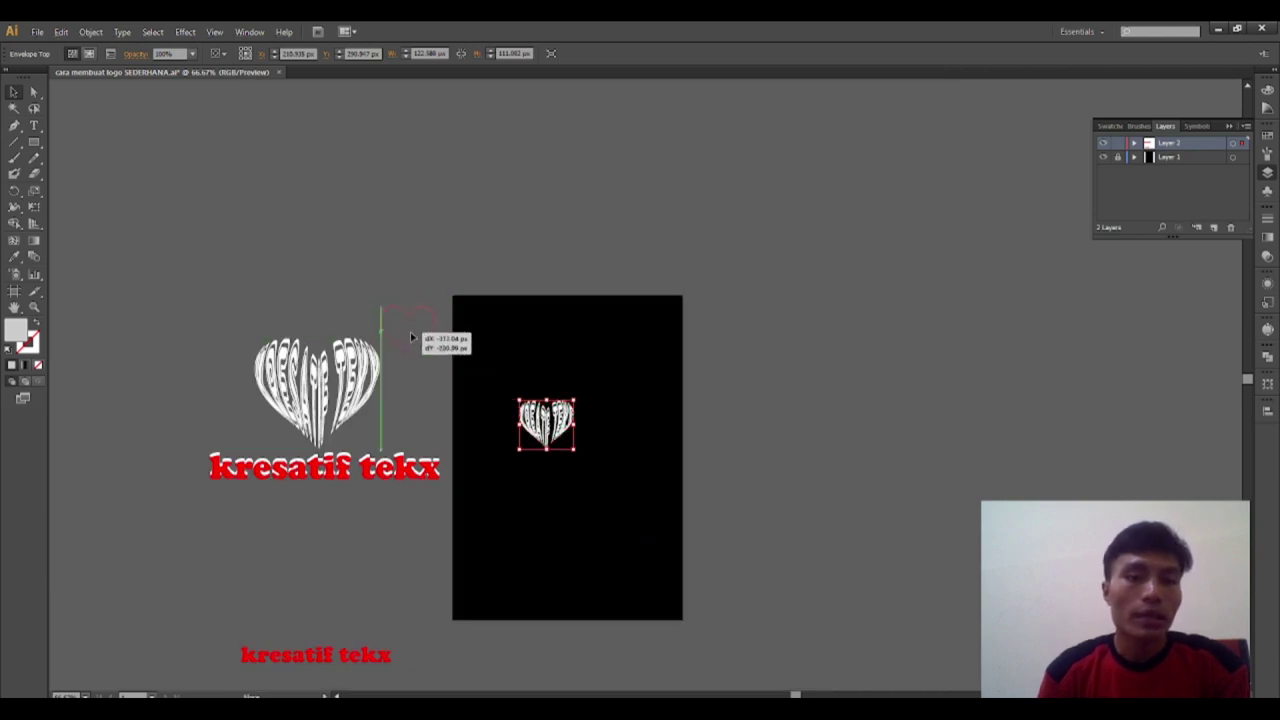
pyautogui.click(436, 515)
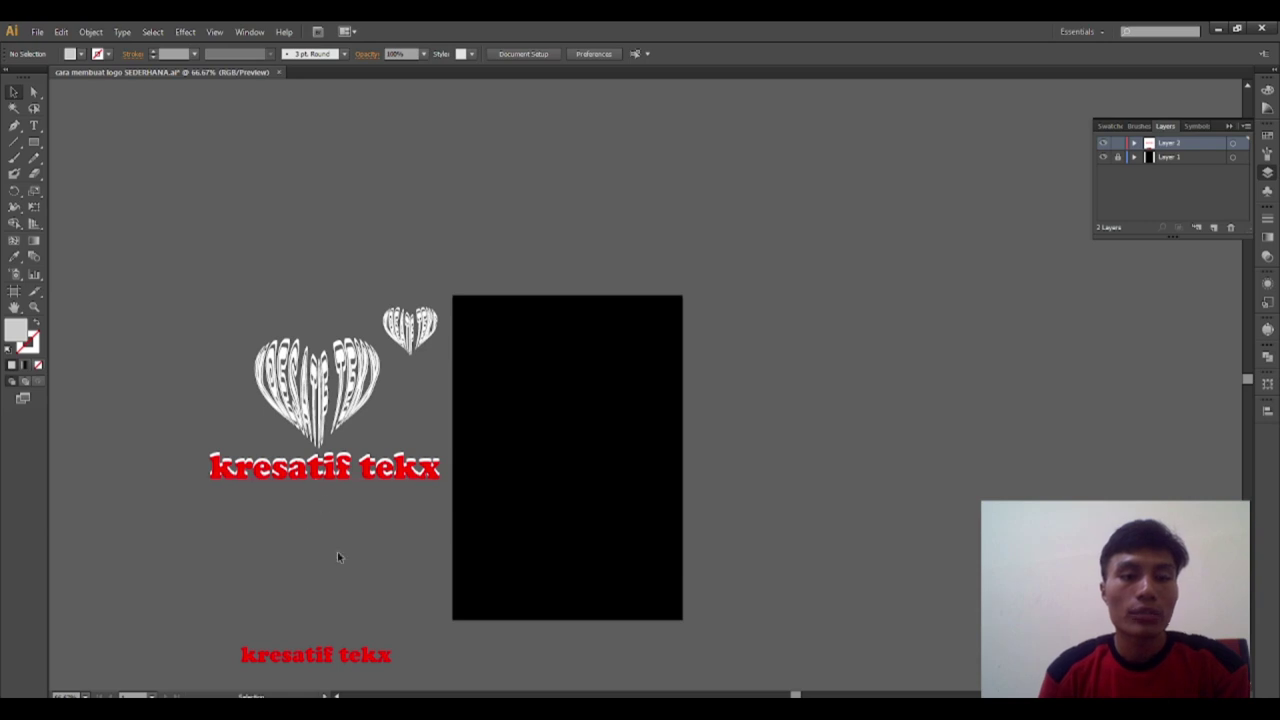
# Bring the red 'kresatif tekx' text onto the black artboard and shift it up-left.
pyautogui.moveTo(350, 663)
pyautogui.mouseDown()
pyautogui.moveTo(607, 468)
pyautogui.moveTo(603, 421)
pyautogui.mouseUp()
pyautogui.scroll(3, 607, 468)
pyautogui.click(571, 506)
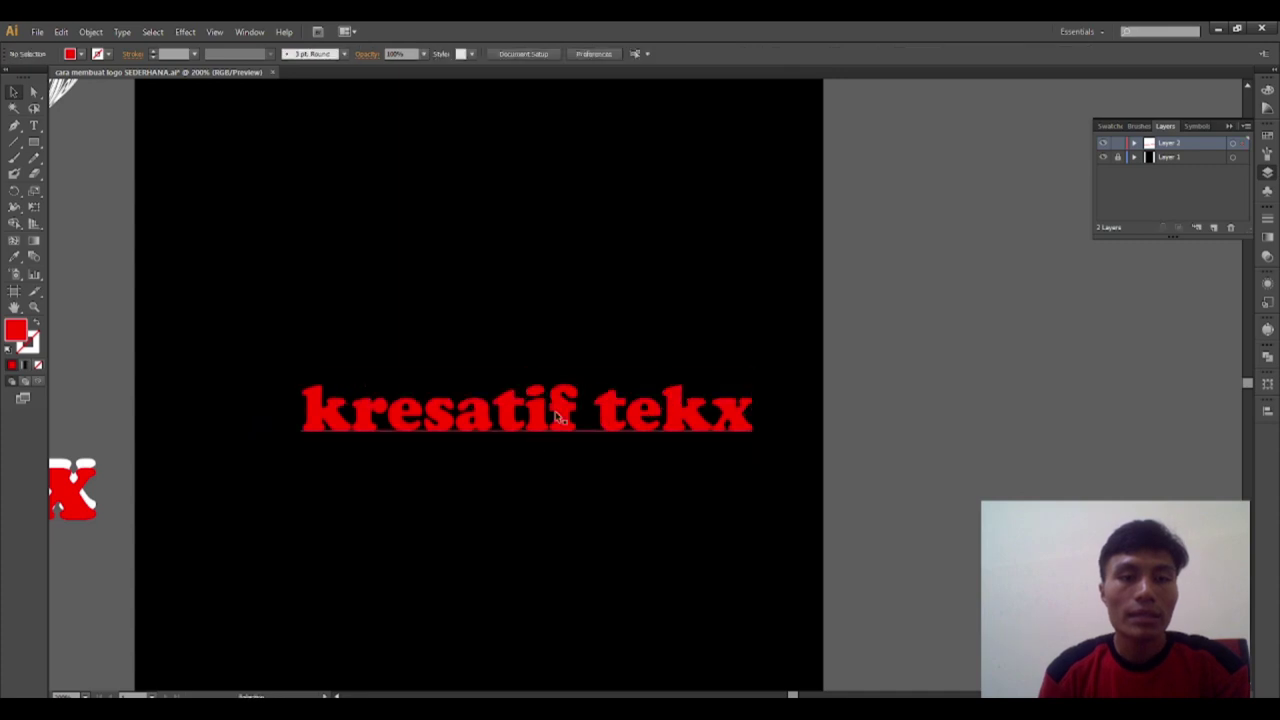
pyautogui.scroll(-3, 519, 472)
pyautogui.scroll(3, 516, 448)
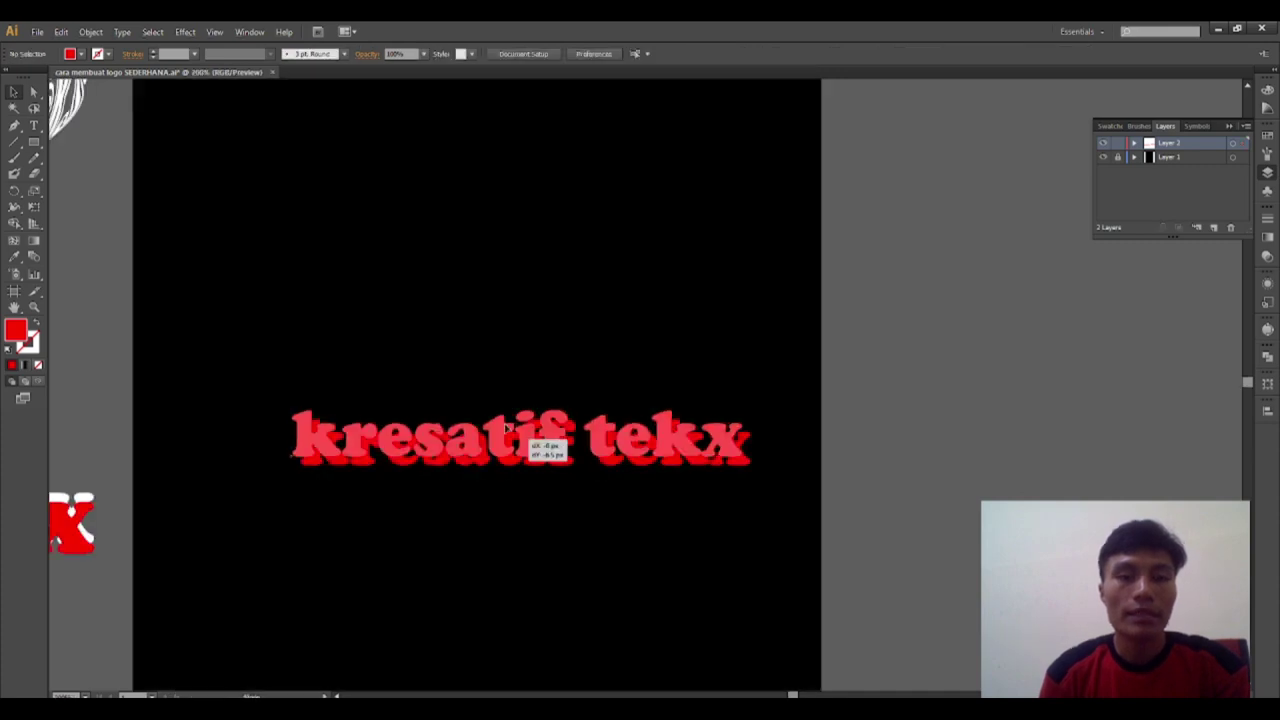
pyautogui.moveTo(538, 446)
pyautogui.mouseDown()
pyautogui.moveTo(514, 416)
pyautogui.moveTo(517, 356)
pyautogui.mouseUp()
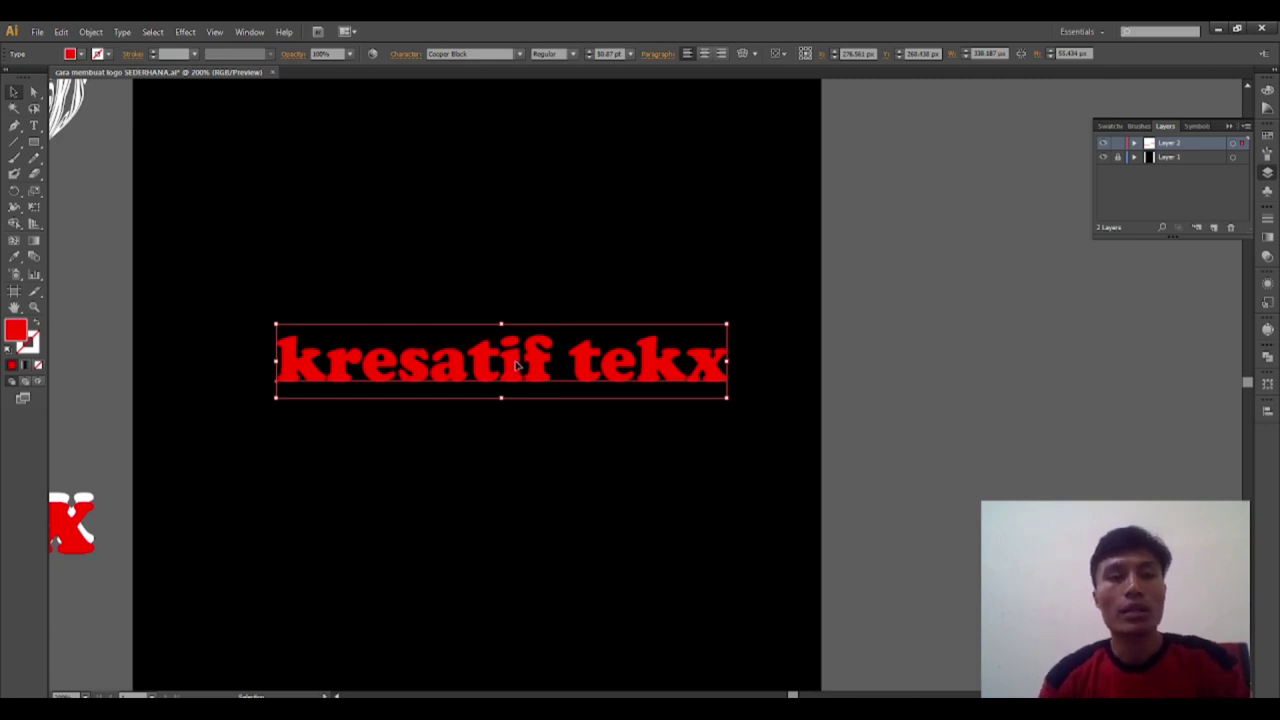
# Retype the red artboard lettering from 'kresatif tekx' to 'teks 3D'.
pyautogui.press('t')
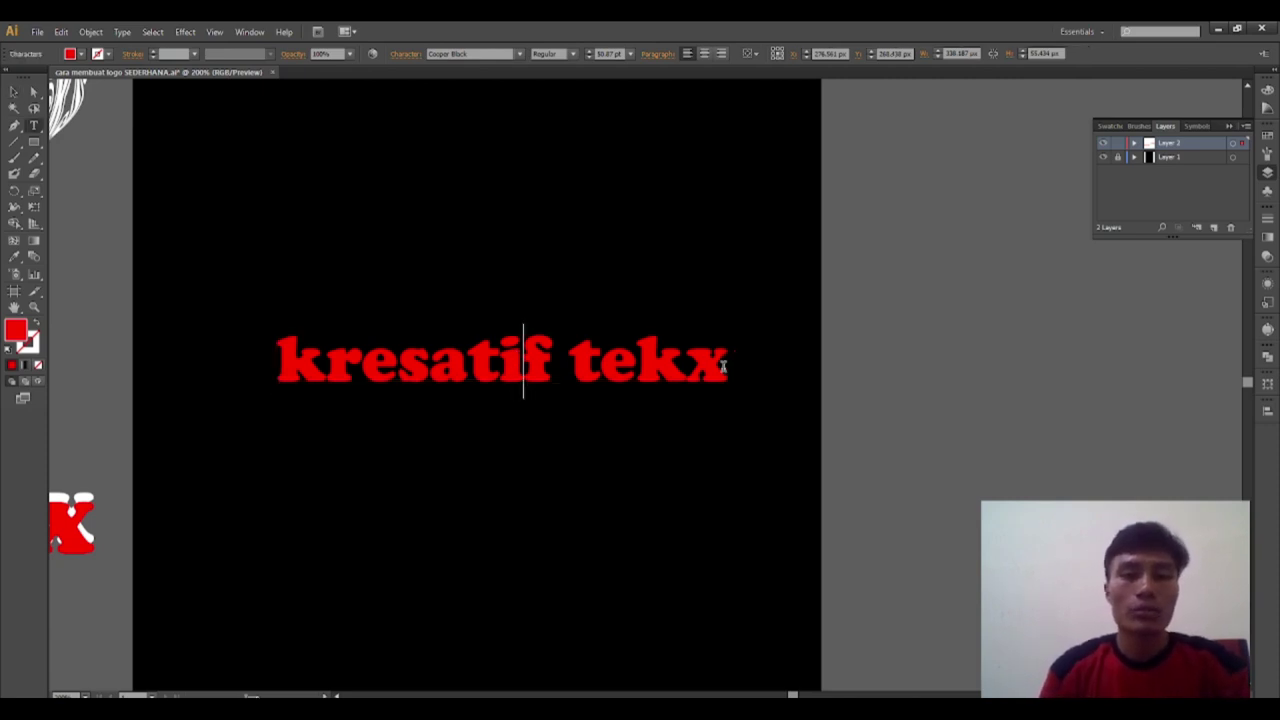
pyautogui.moveTo(728, 368); pyautogui.dragTo(253, 375)
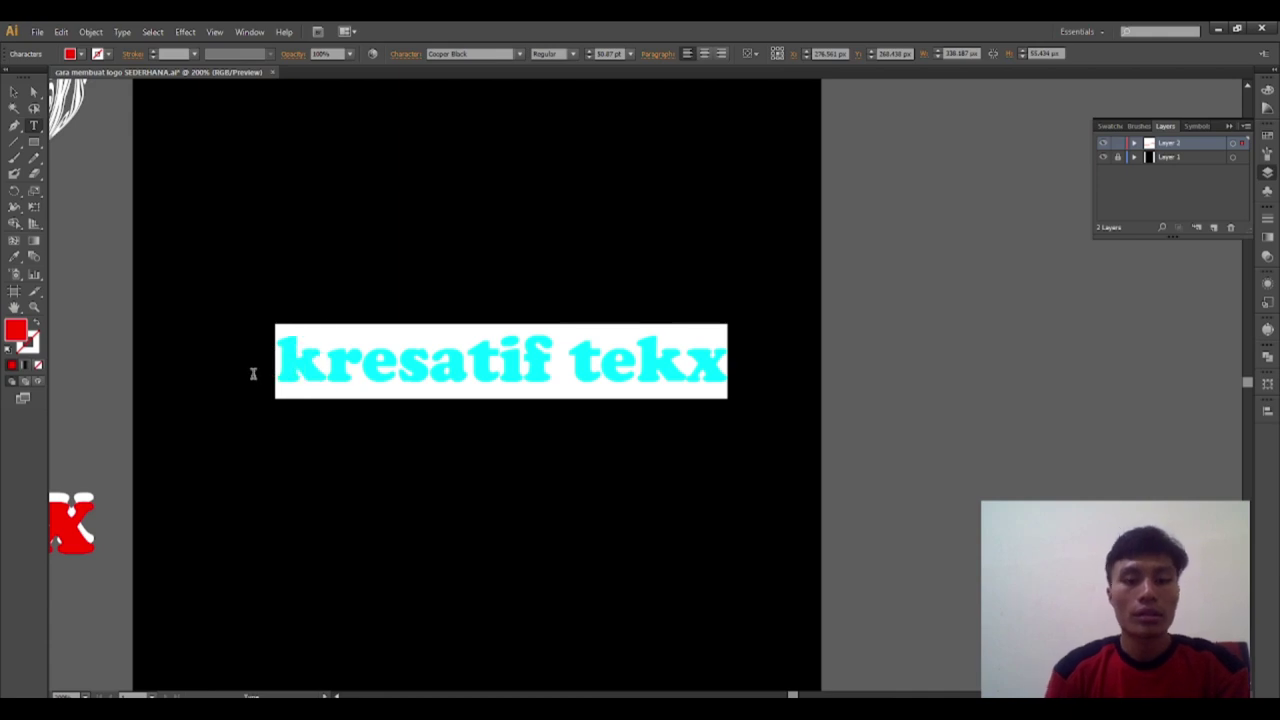
pyautogui.press('BackSpace')
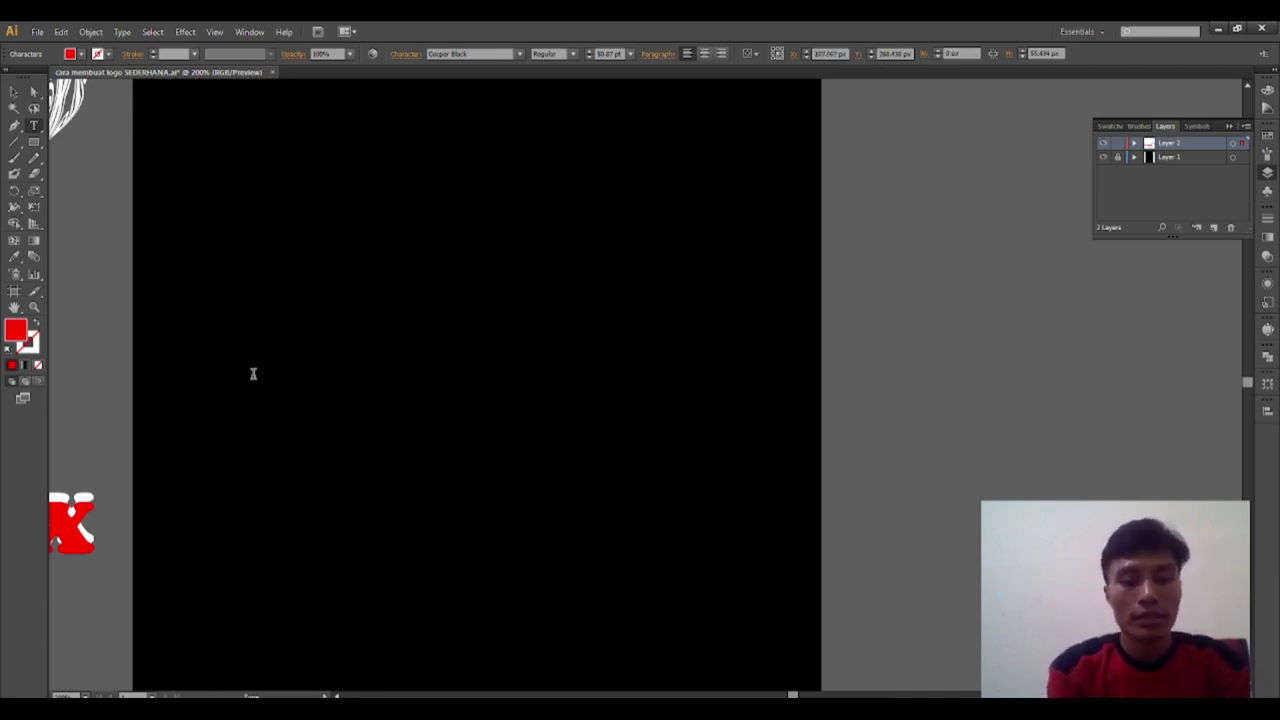
pyautogui.write('tek')
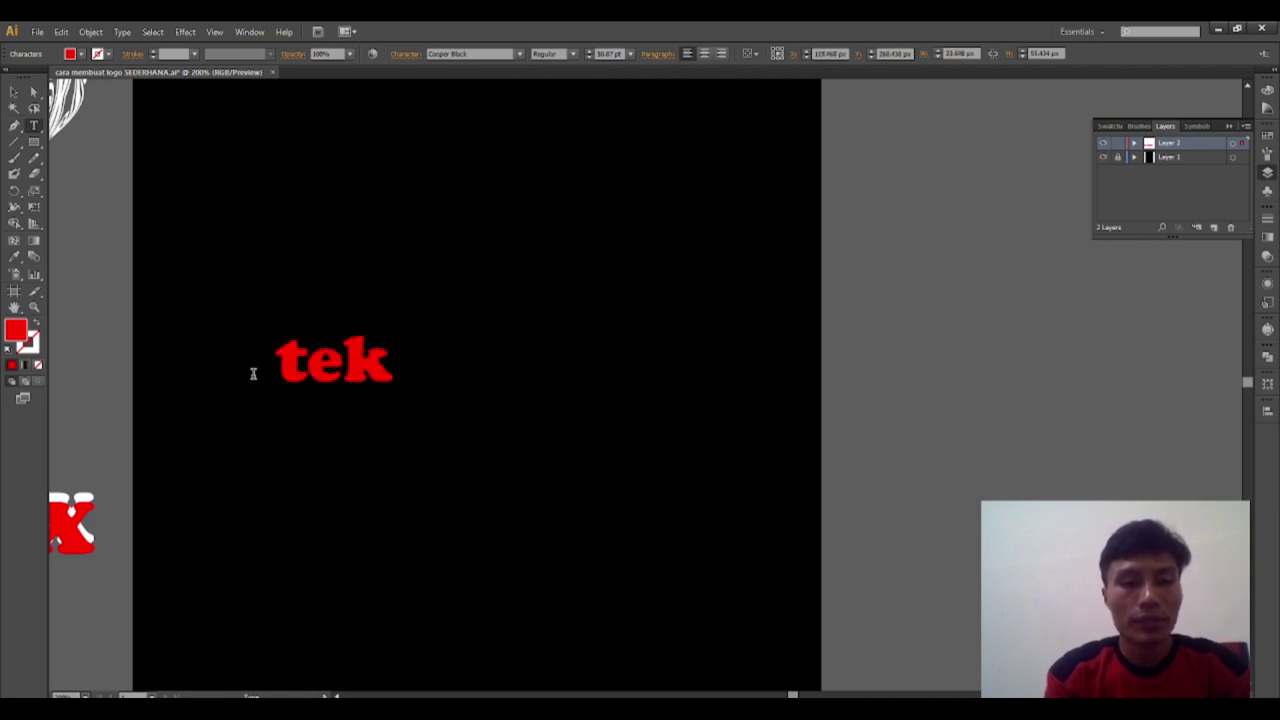
pyautogui.write('s')
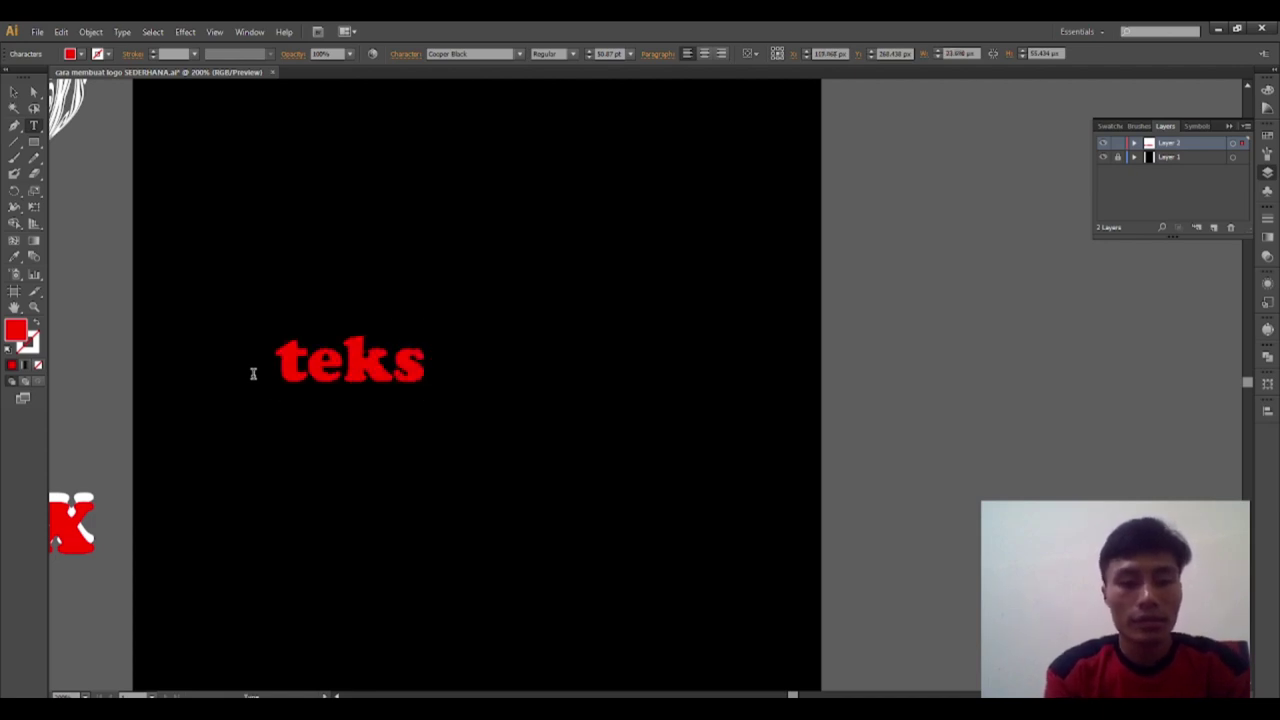
pyautogui.write(' 3D')
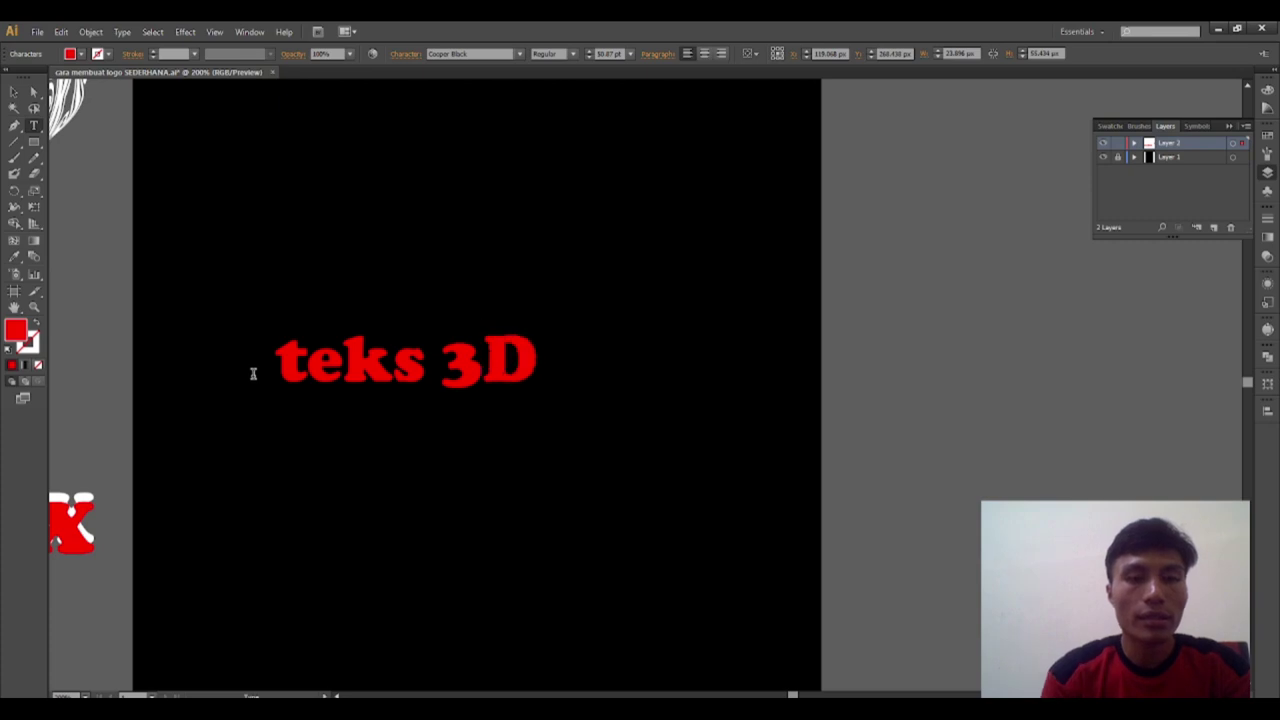
pyautogui.press('Escape')
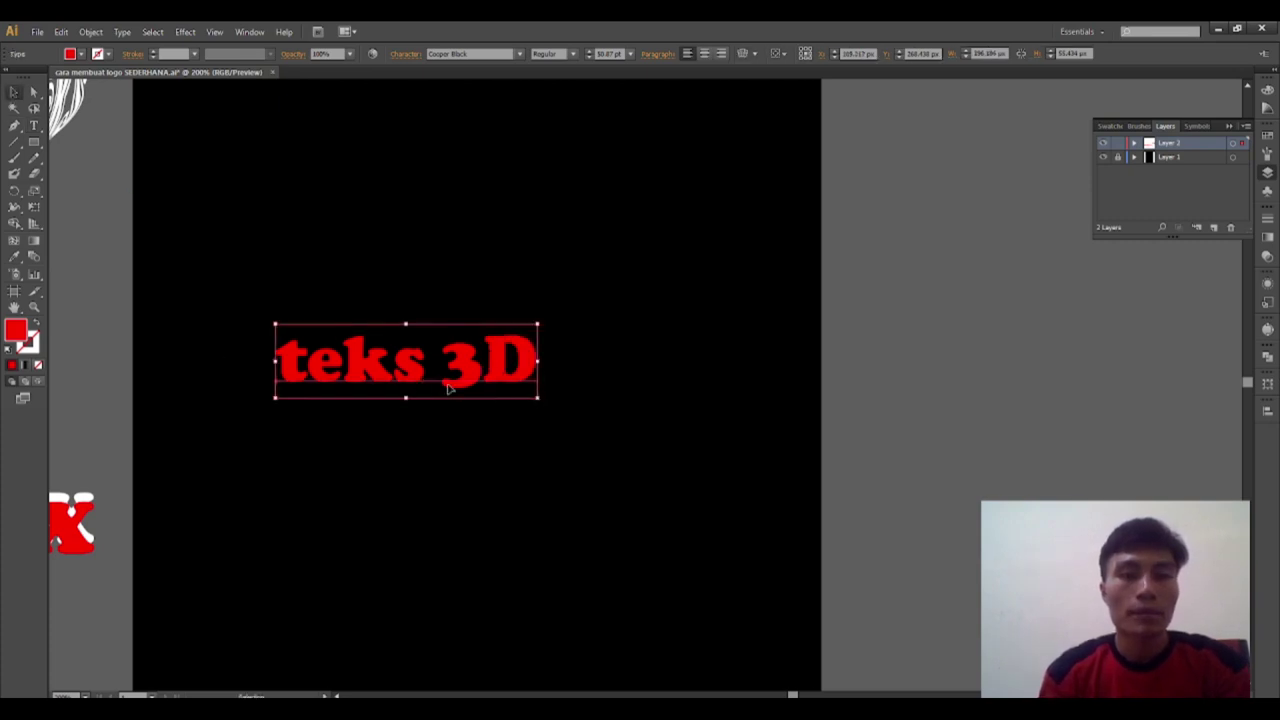
# Set the red TEKS 3D text in Impact, scale it up, and place it upper-middle on the artboard.
pyautogui.rightClick(518, 380)
pyautogui.moveTo(596, 438)
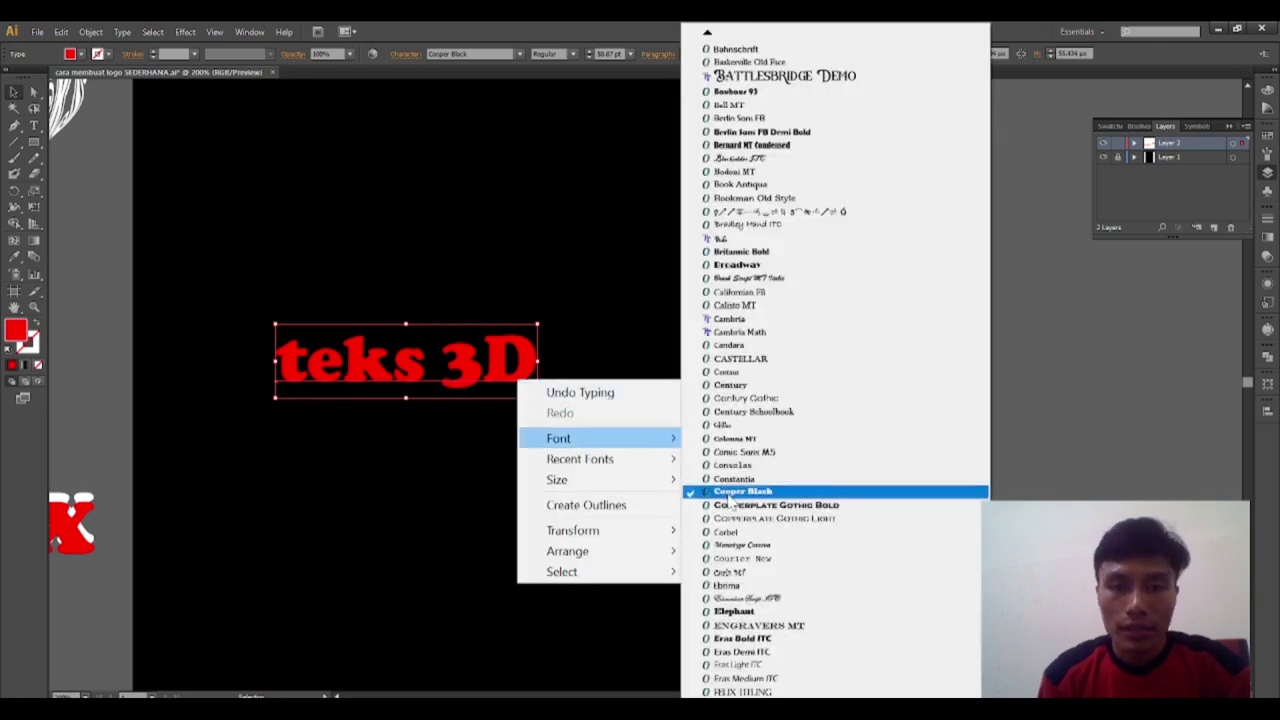
pyautogui.click(745, 637)
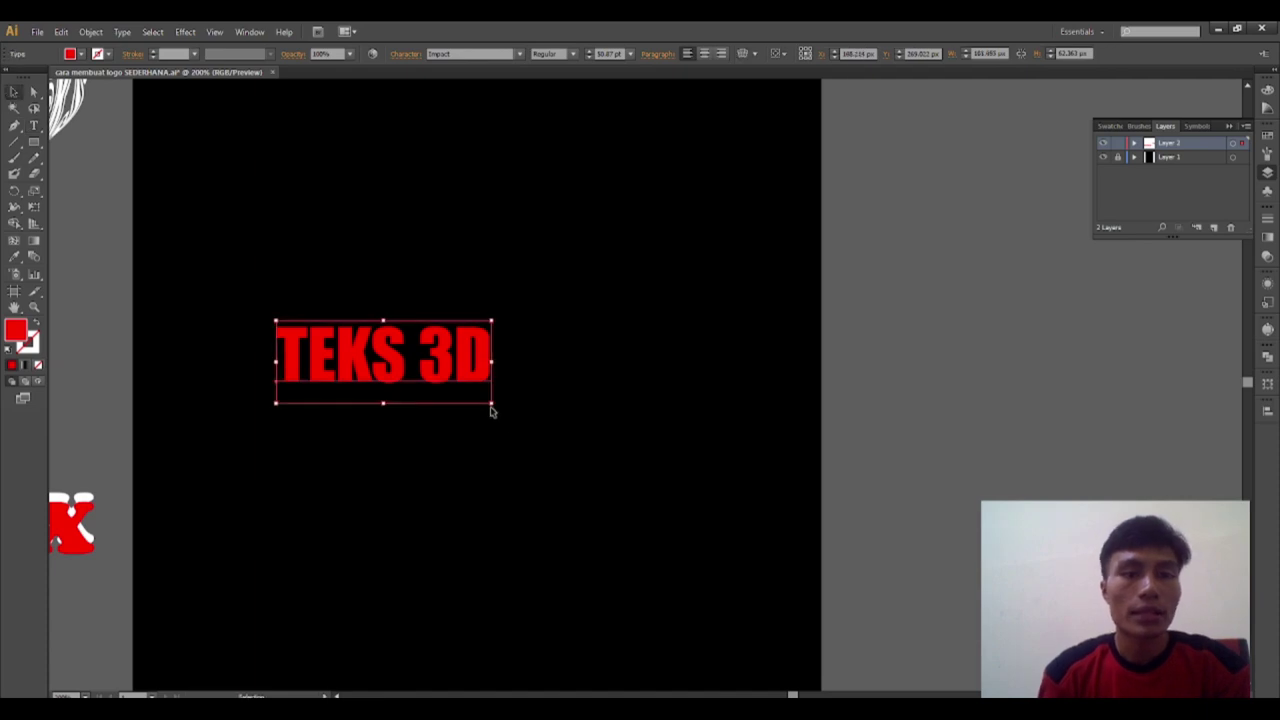
pyautogui.moveTo(492, 404); pyautogui.dragTo(650, 462)
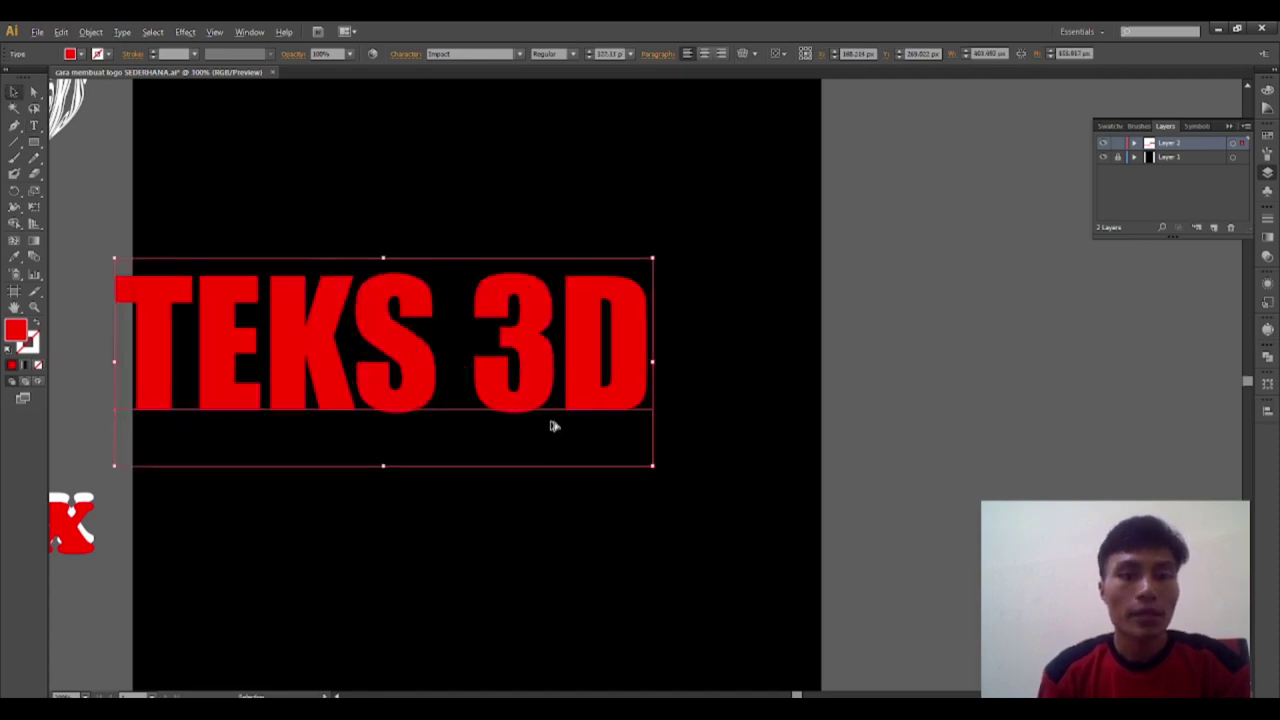
pyautogui.hotkey('ctrl', '1')
pyautogui.moveTo(533, 396); pyautogui.dragTo(585, 430)
pyautogui.click(583, 491)
# Duplicate the red TEKS 3D text and offset the two overlapping copies slightly vertically.
pyautogui.scroll(2, 590, 447)
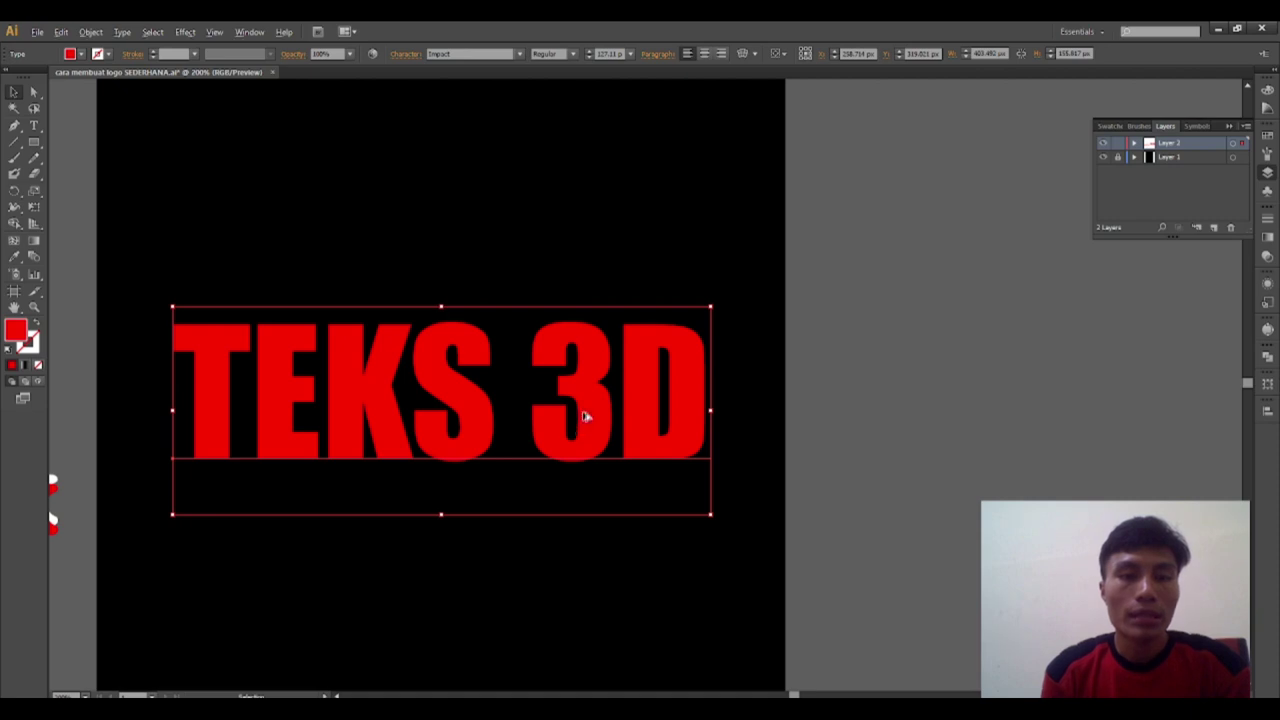
pyautogui.moveTo(585, 413); pyautogui.dragTo(588, 500)
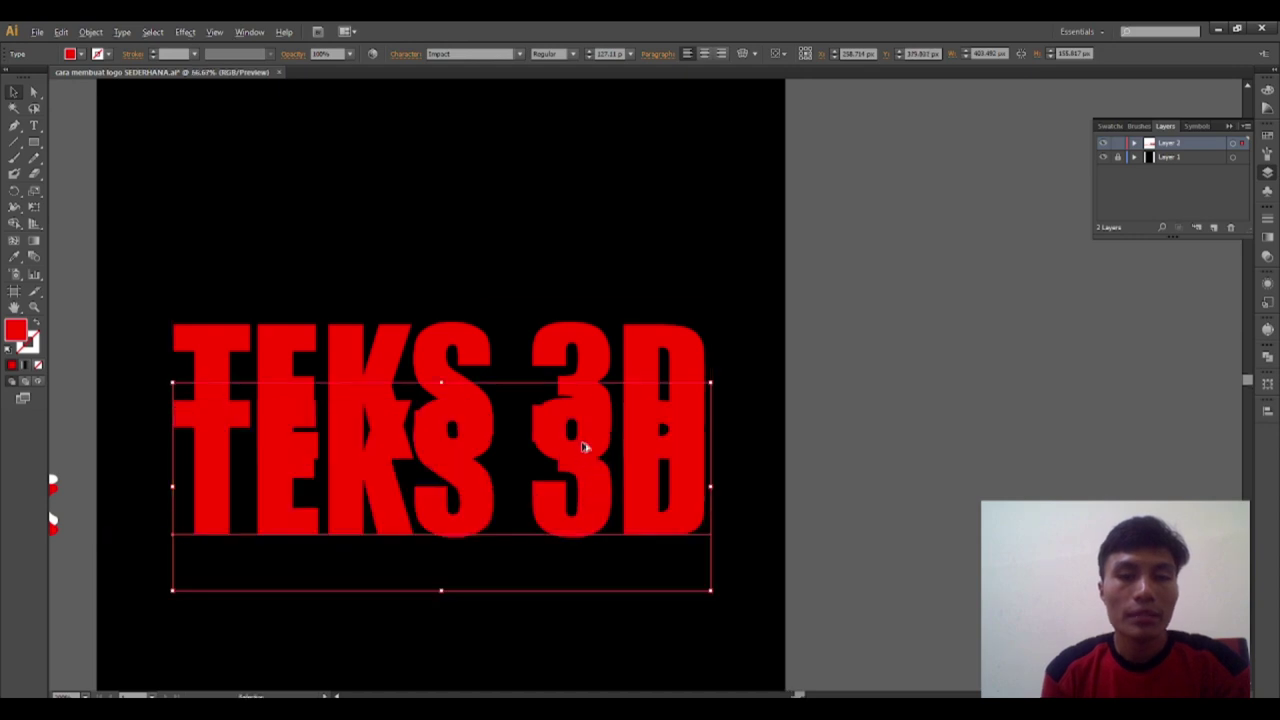
pyautogui.keyDown('alt'); pyautogui.scroll(-3, 583, 455); pyautogui.keyUp('alt')
pyautogui.moveTo(586, 452)
pyautogui.mouseDown()
pyautogui.moveTo(583, 336)
pyautogui.moveTo(588, 476)
pyautogui.mouseUp()
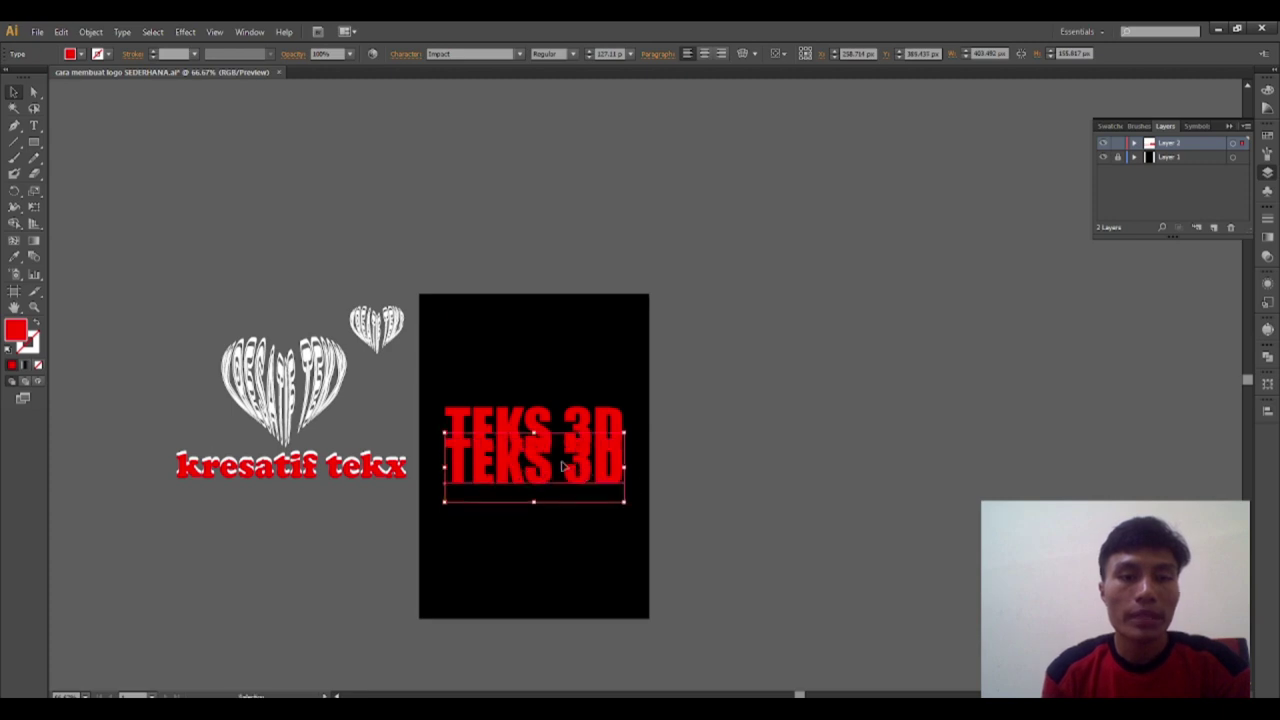
pyautogui.scroll(1, 565, 467)
pyautogui.scroll(2, 565, 467)
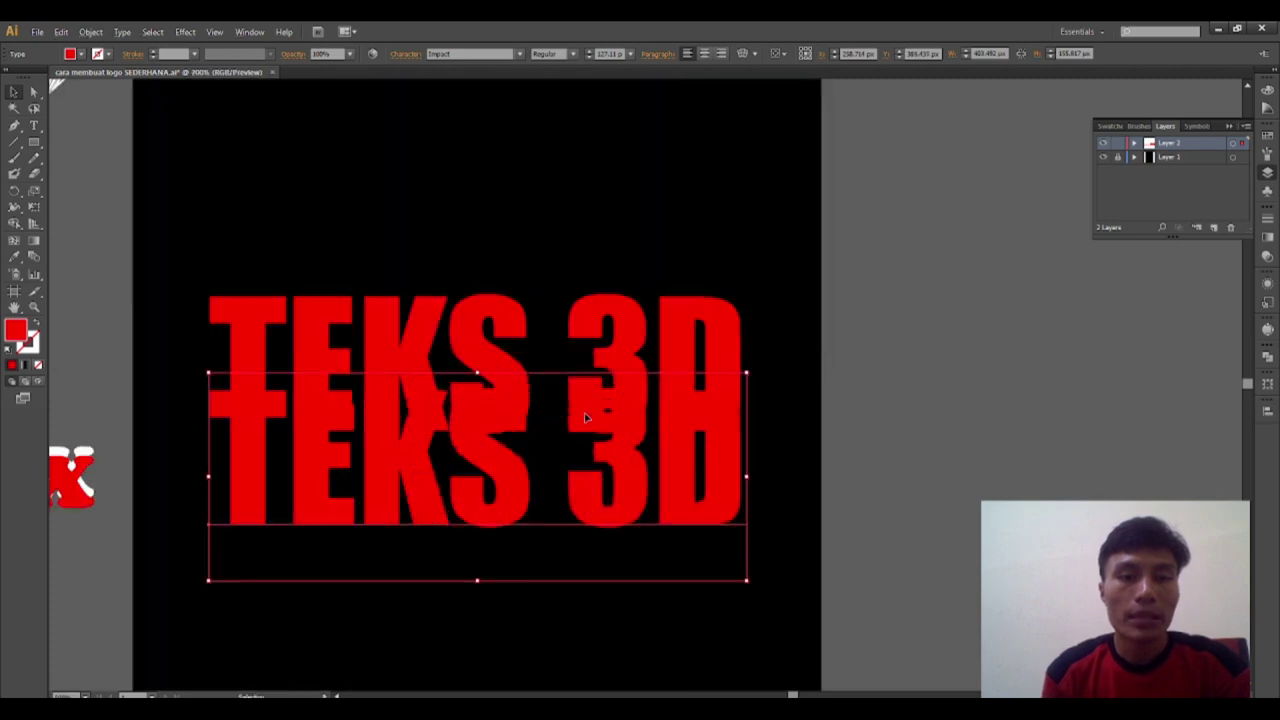
# Give the upper TEKS 3D copy a white (FFFFFF) fill, leaving the lower copy red.
pyautogui.click(614, 337)
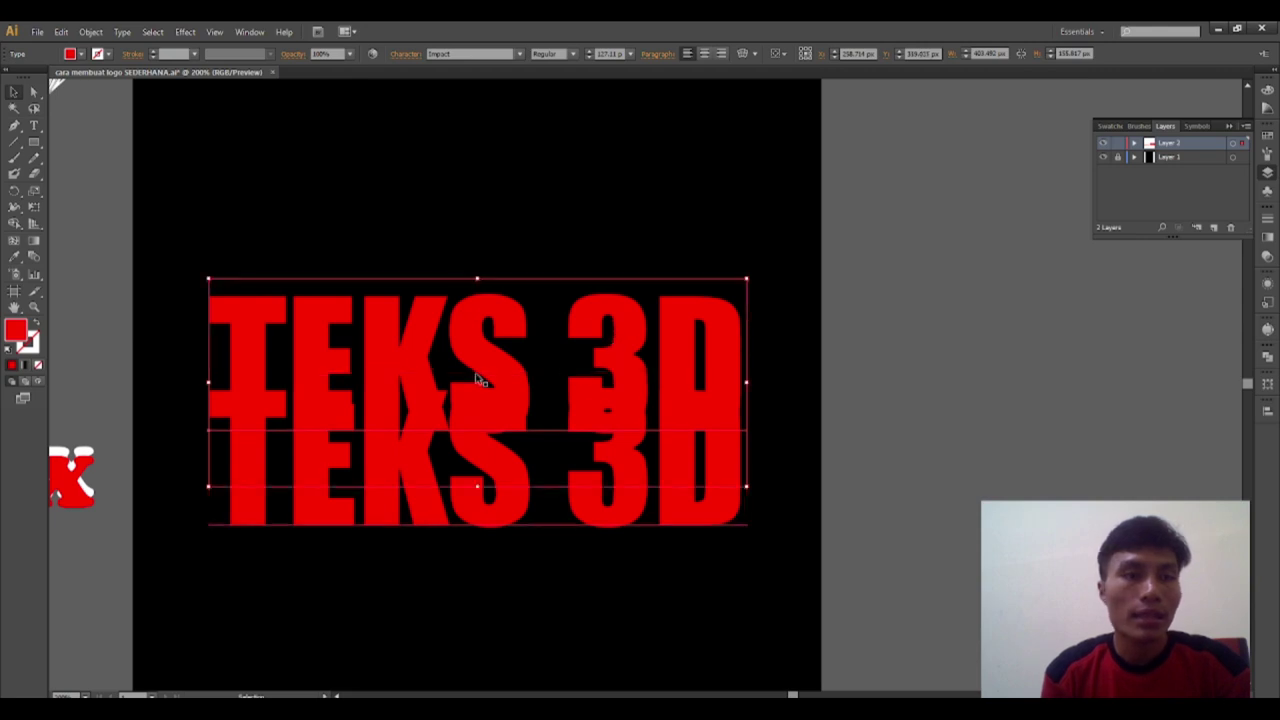
pyautogui.doubleClick(16, 333)
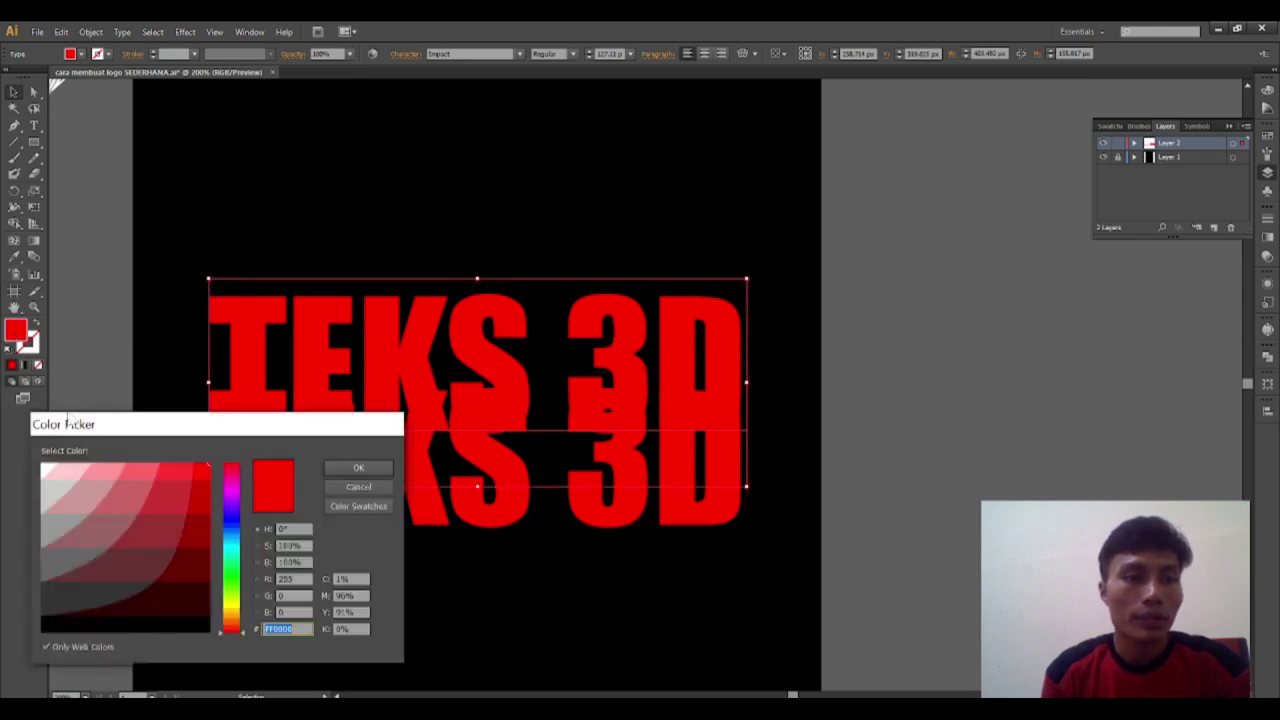
pyautogui.moveTo(88, 466); pyautogui.dragTo(42, 462)
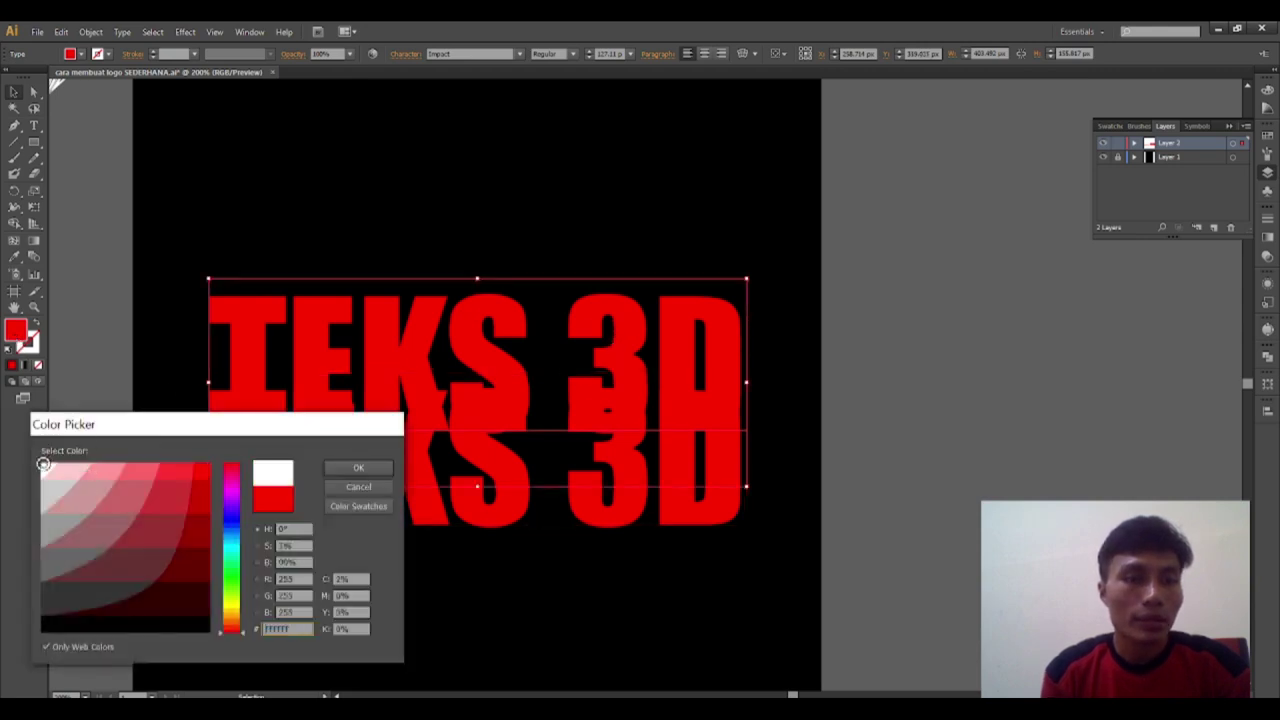
pyautogui.click(335, 469)
pyautogui.click(344, 551)
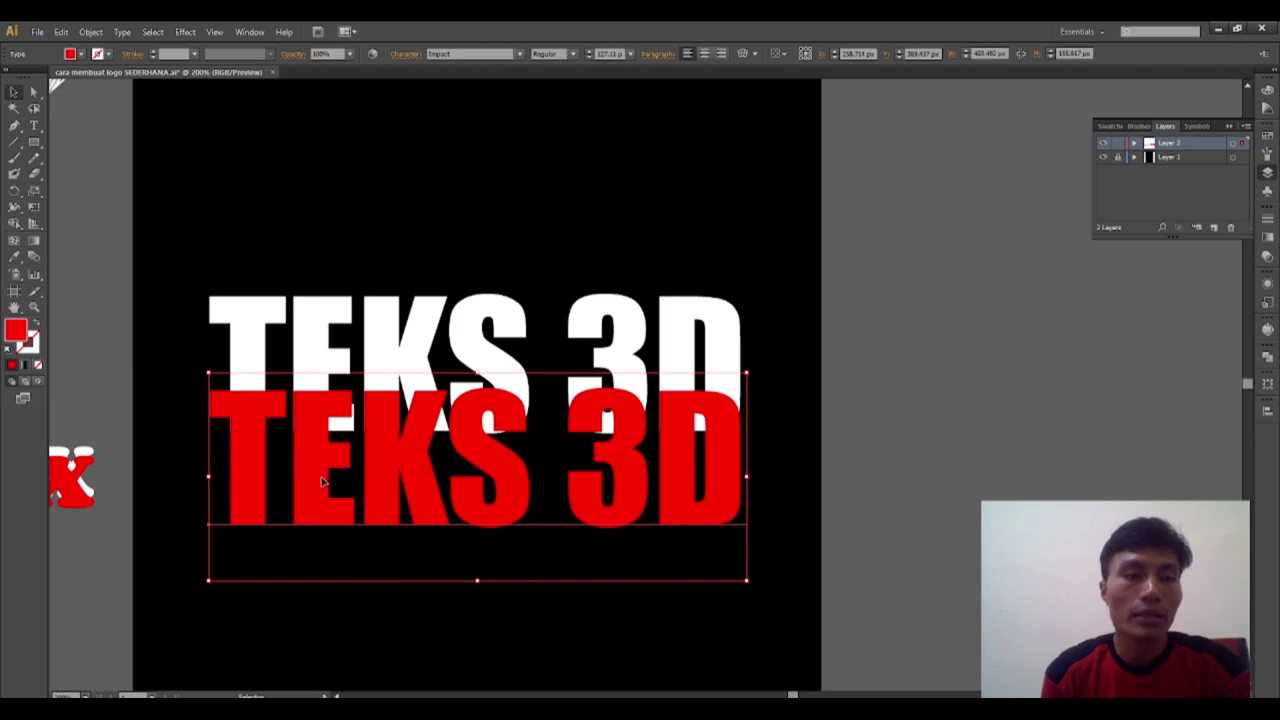
# Lay the red TEKS 3D over the white copy, nudged left and down to leave a thin white edge.
pyautogui.moveTo(321, 481)
pyautogui.mouseDown()
pyautogui.moveTo(324, 395)
pyautogui.moveTo(330, 412)
pyautogui.mouseUp()
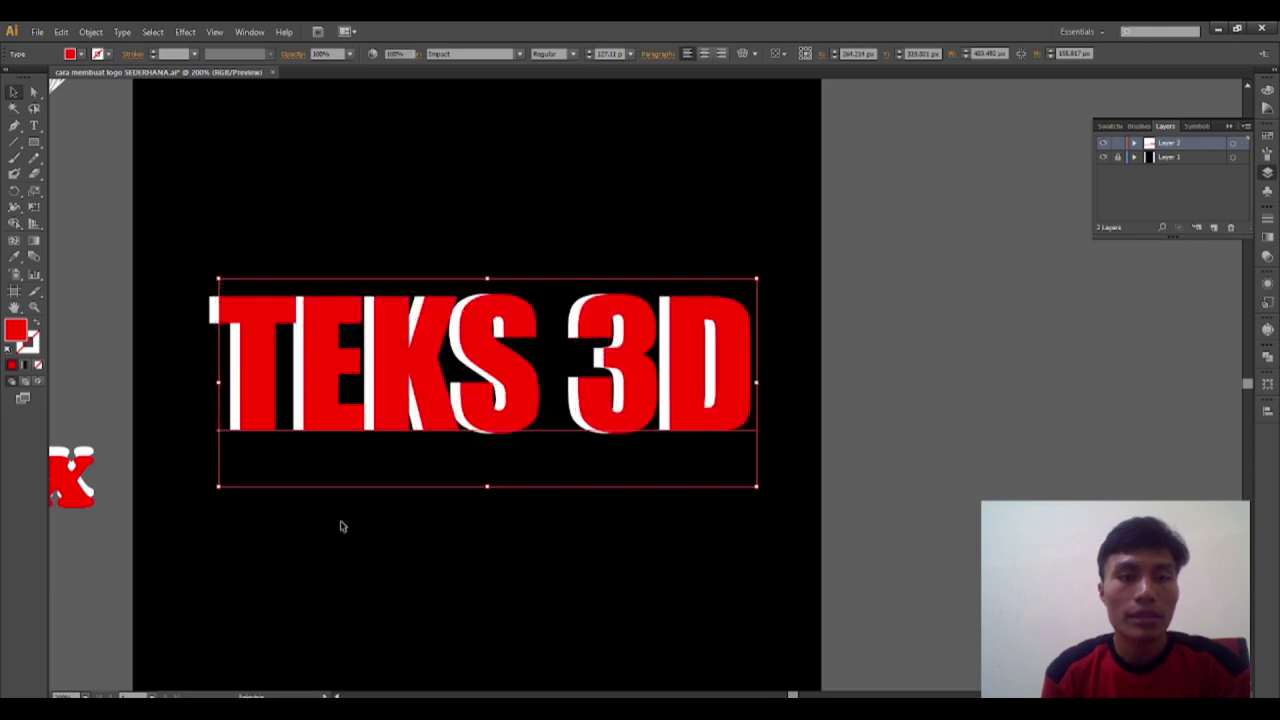
pyautogui.click(432, 455)
pyautogui.scroll(-1, 432, 455)
pyautogui.scroll(1, 350, 436)
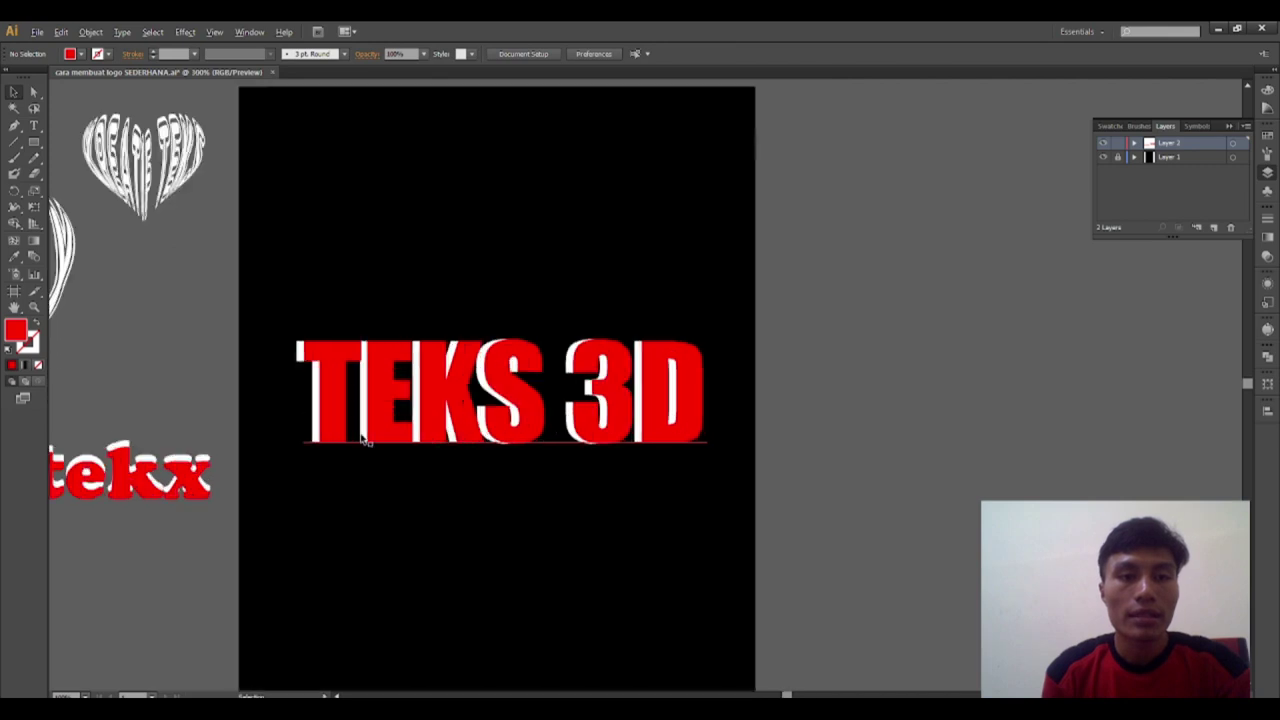
pyautogui.scroll(2, 360, 440)
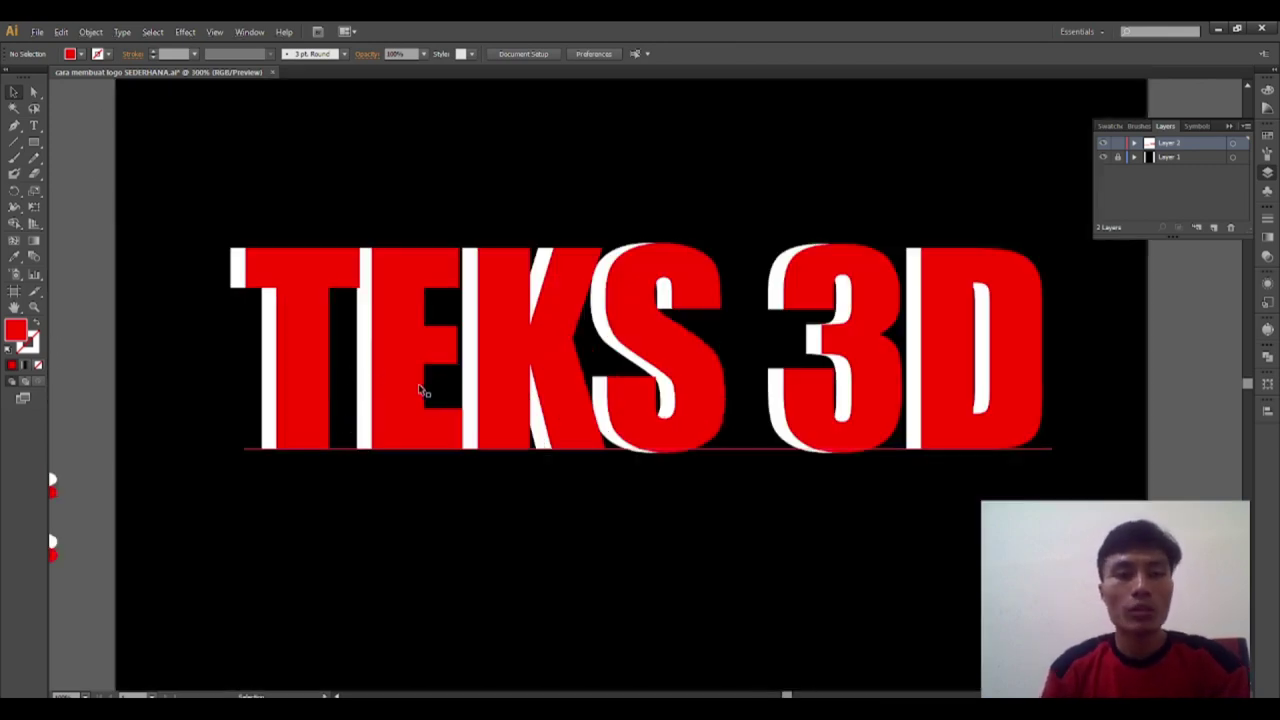
pyautogui.moveTo(408, 393); pyautogui.dragTo(366, 390)
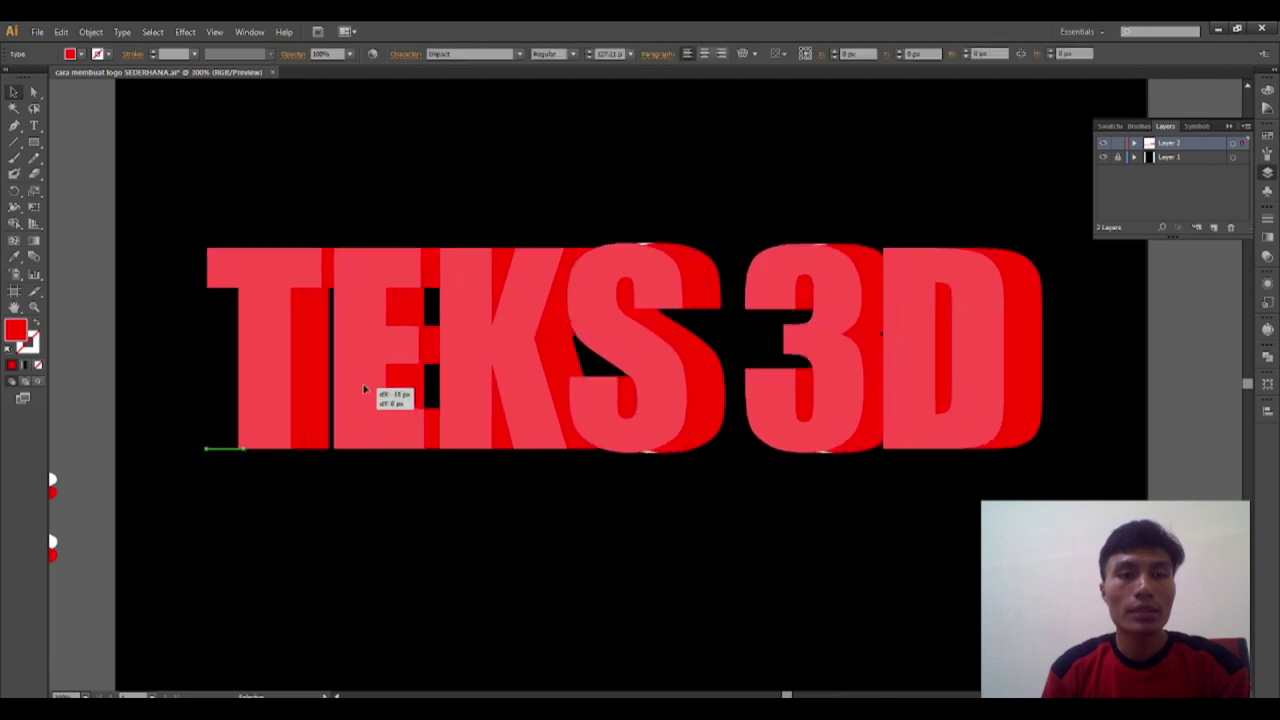
pyautogui.scroll(-2, 371, 386)
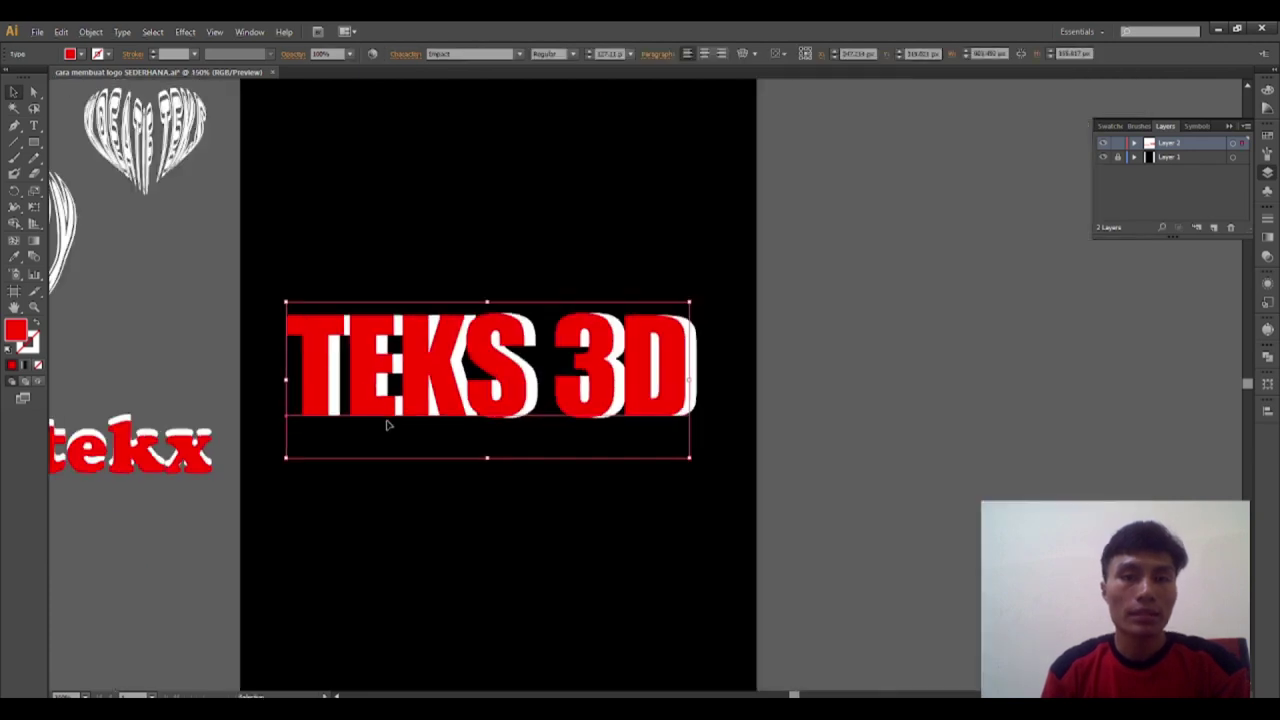
pyautogui.scroll(2, 386, 380)
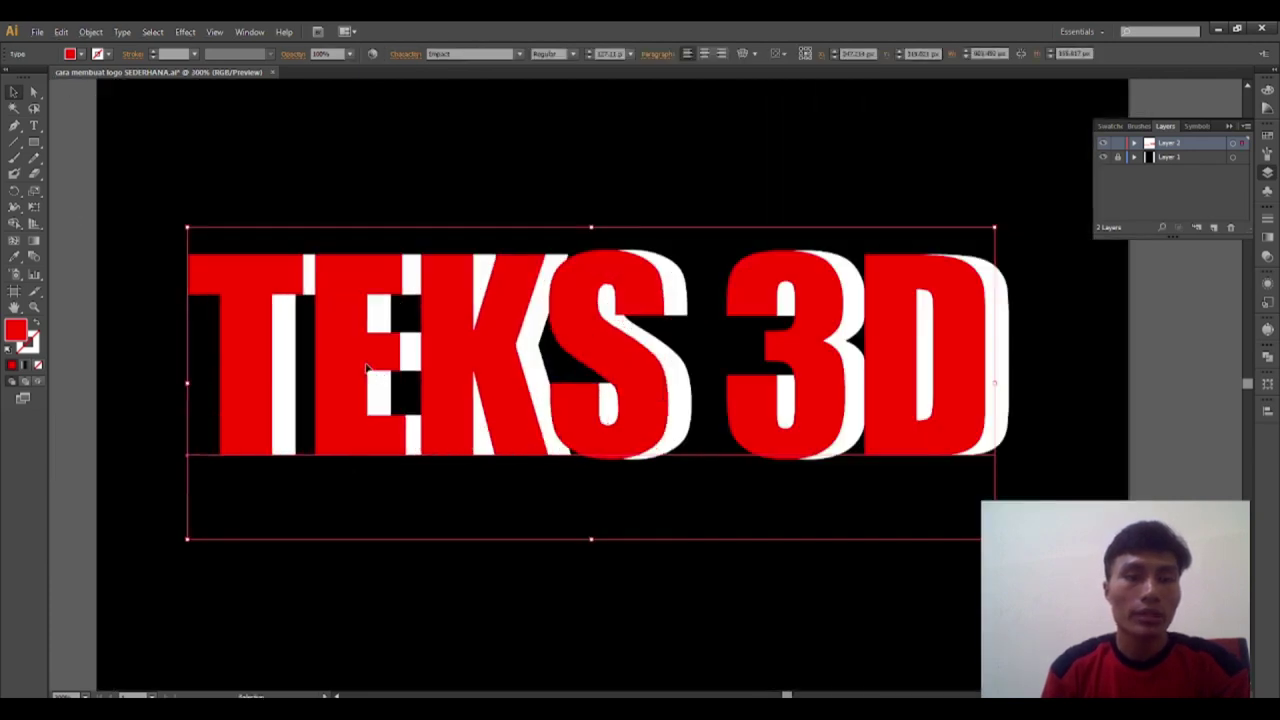
pyautogui.moveTo(383, 380)
pyautogui.mouseDown()
pyautogui.moveTo(375, 395)
pyautogui.moveTo(395, 381)
pyautogui.moveTo(367, 343)
pyautogui.moveTo(373, 378)
pyautogui.mouseUp()
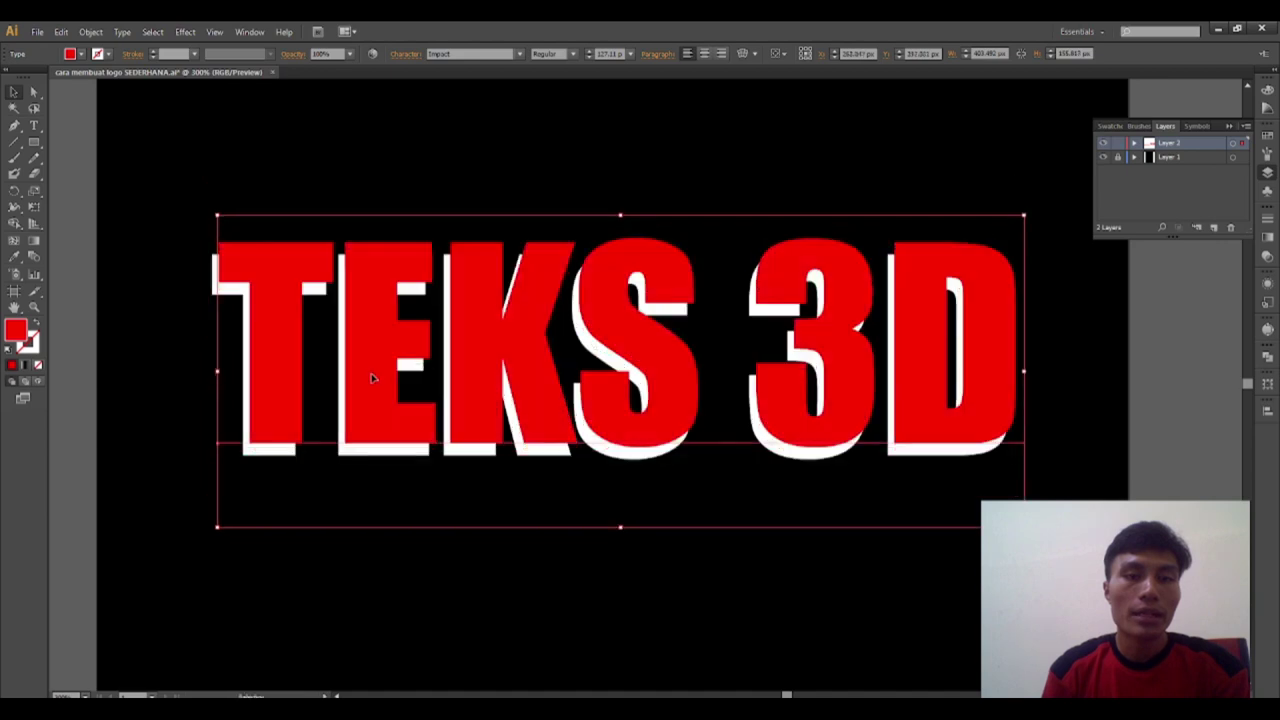
pyautogui.moveTo(376, 424); pyautogui.dragTo(373, 426)
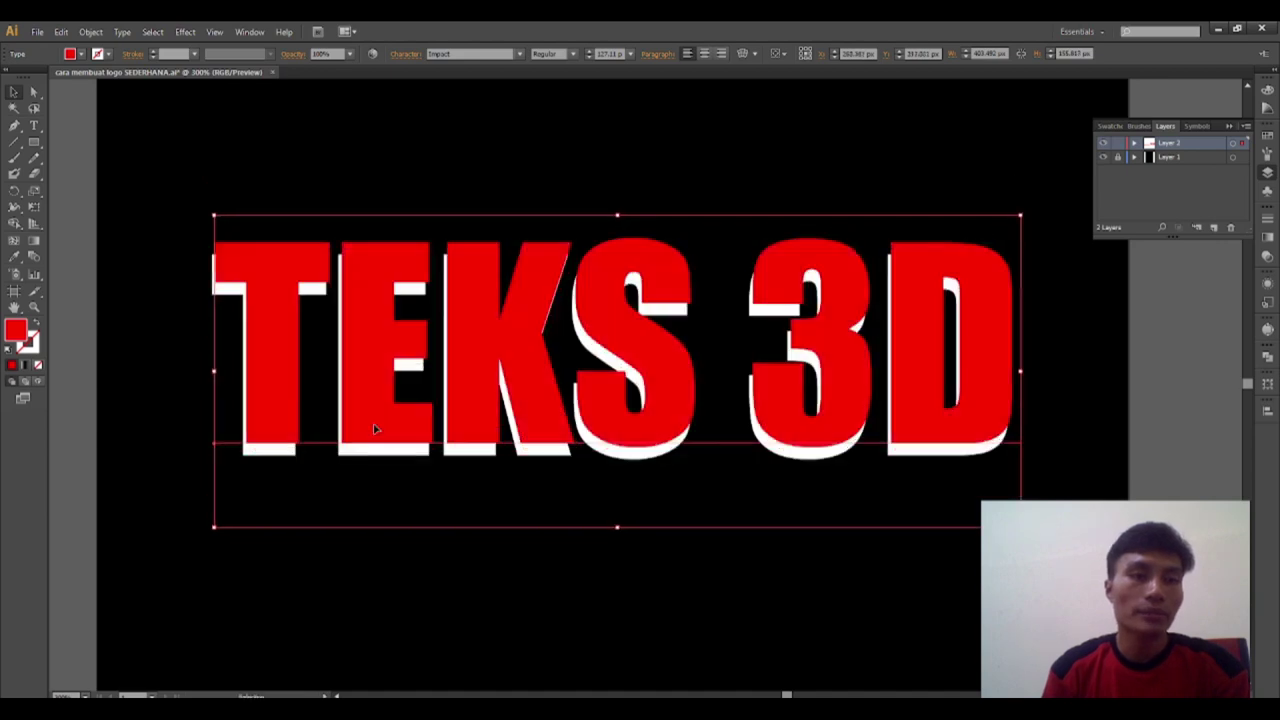
pyautogui.click(398, 540)
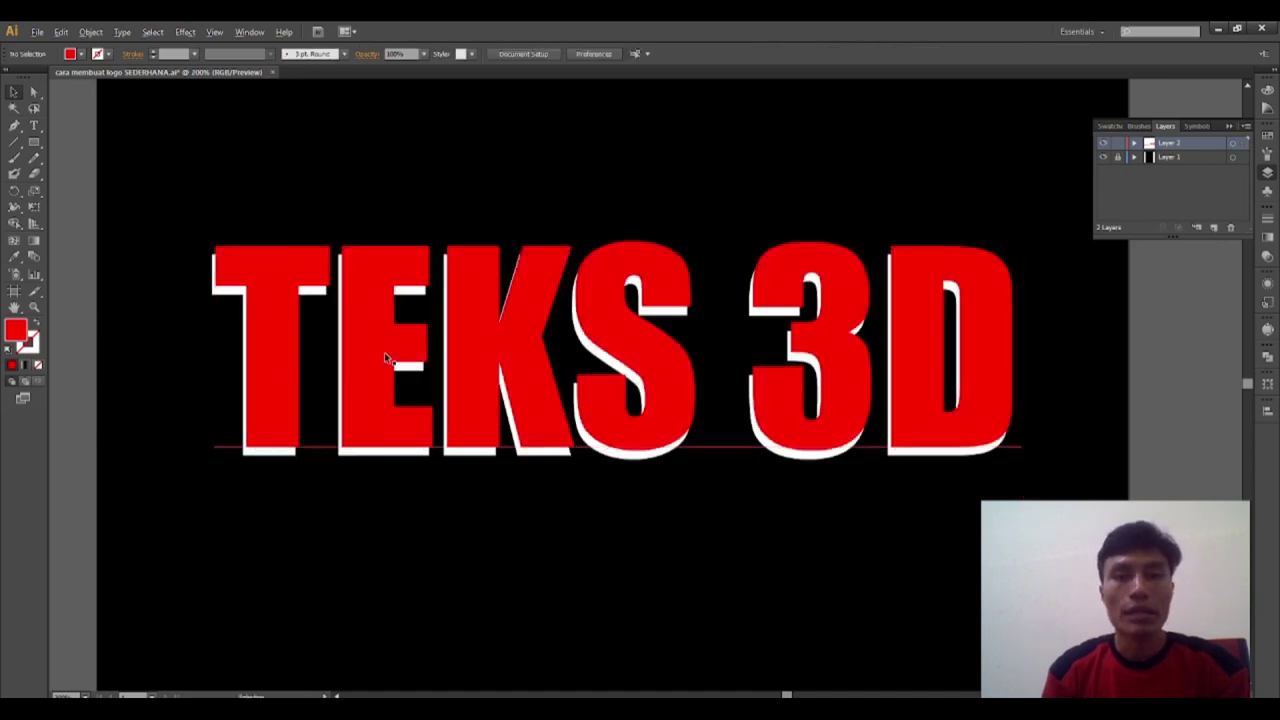
# Move the white KREATIF TEKS heart onto the artboard, enlarge it proportionally, and centre it above TEKS 3D.
pyautogui.scroll(-2, 384, 358)
pyautogui.moveTo(294, 280)
pyautogui.mouseDown()
pyautogui.moveTo(448, 422)
pyautogui.moveTo(720, 457)
pyautogui.mouseUp()
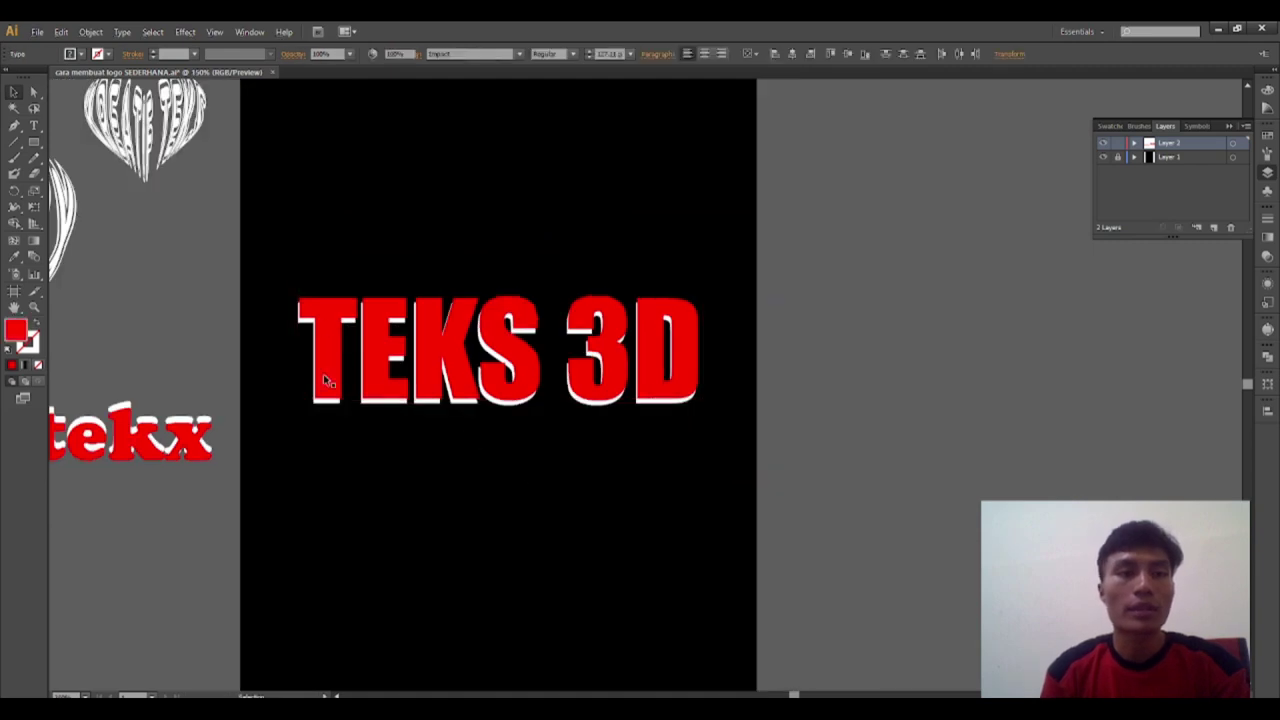
pyautogui.moveTo(187, 157); pyautogui.dragTo(358, 237)
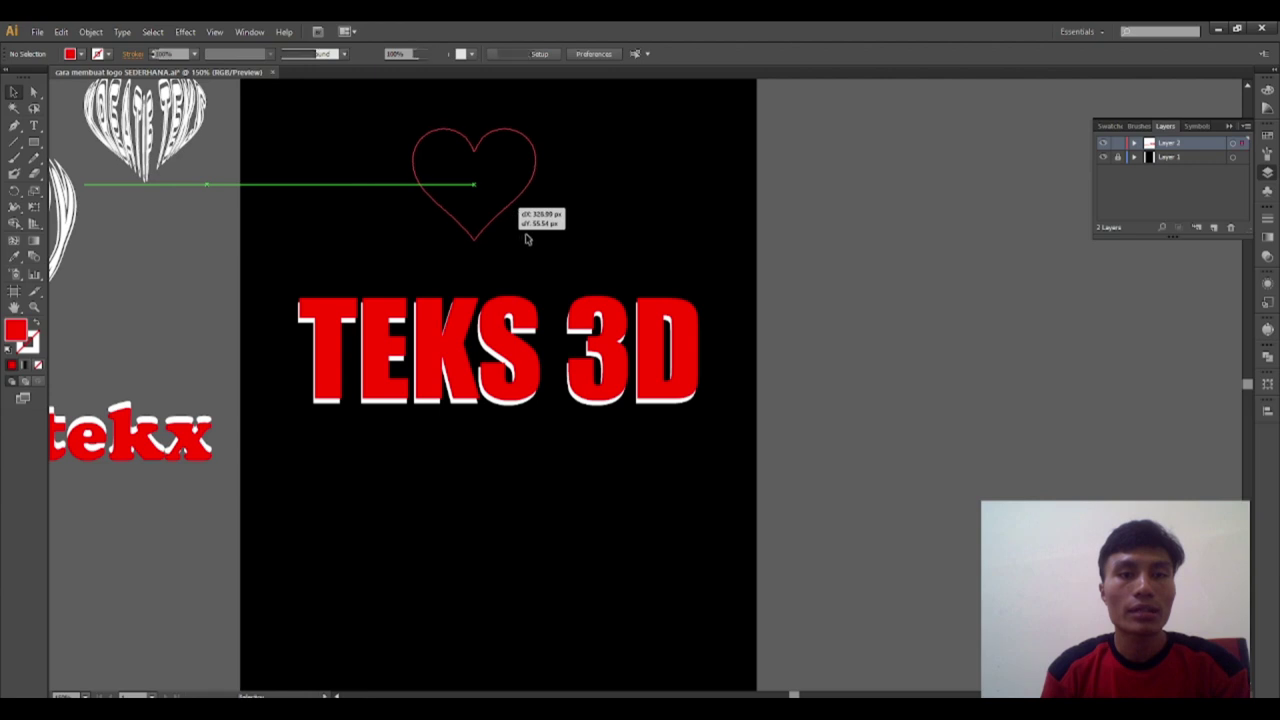
pyautogui.hotkey('ctrl', 'alt', 'c')
pyautogui.moveTo(507, 212); pyautogui.dragTo(570, 273)
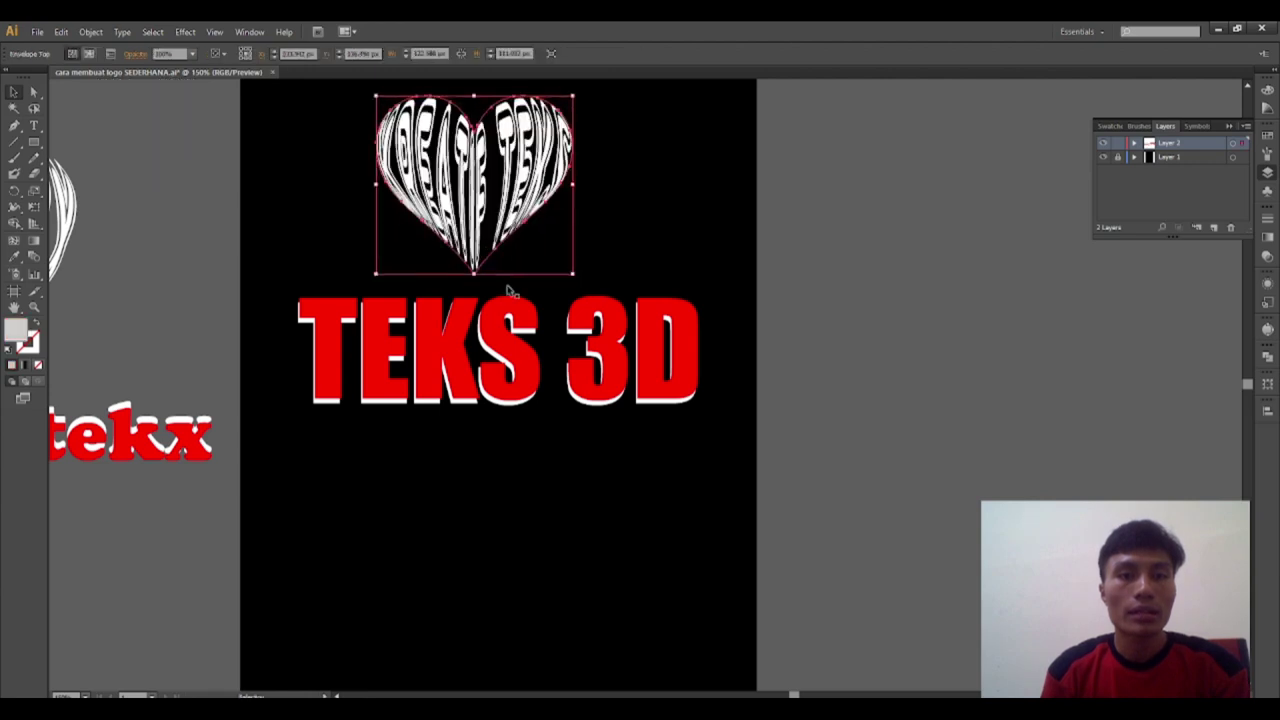
pyautogui.scroll(-2, 503, 286)
pyautogui.moveTo(508, 224); pyautogui.dragTo(520, 224)
pyautogui.click(517, 330)
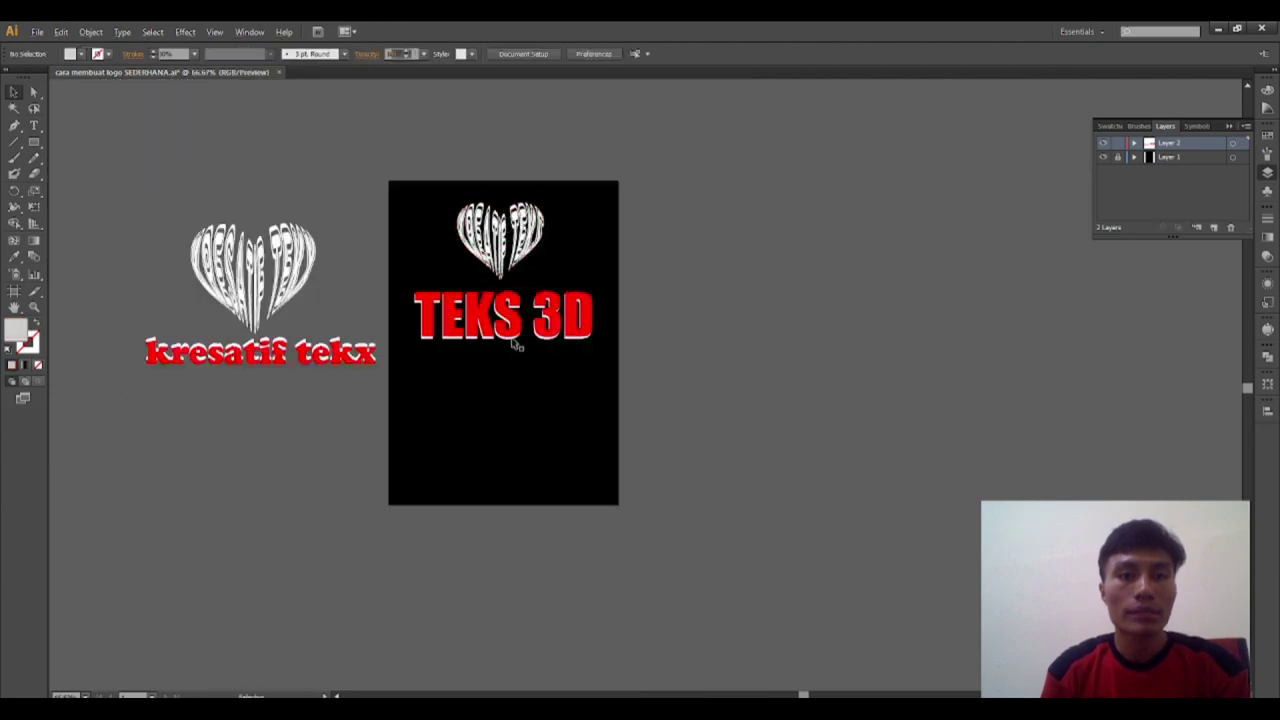
pyautogui.scroll(2, 517, 335)
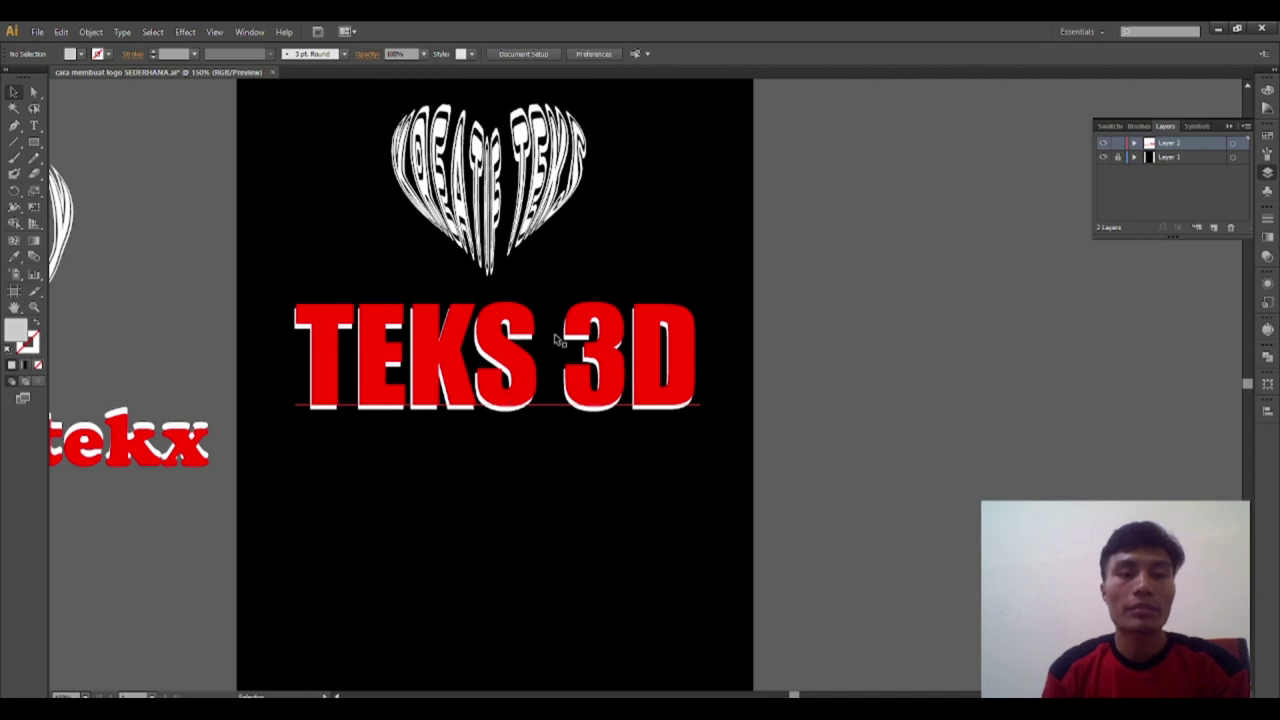
pyautogui.scroll(1, 557, 340)
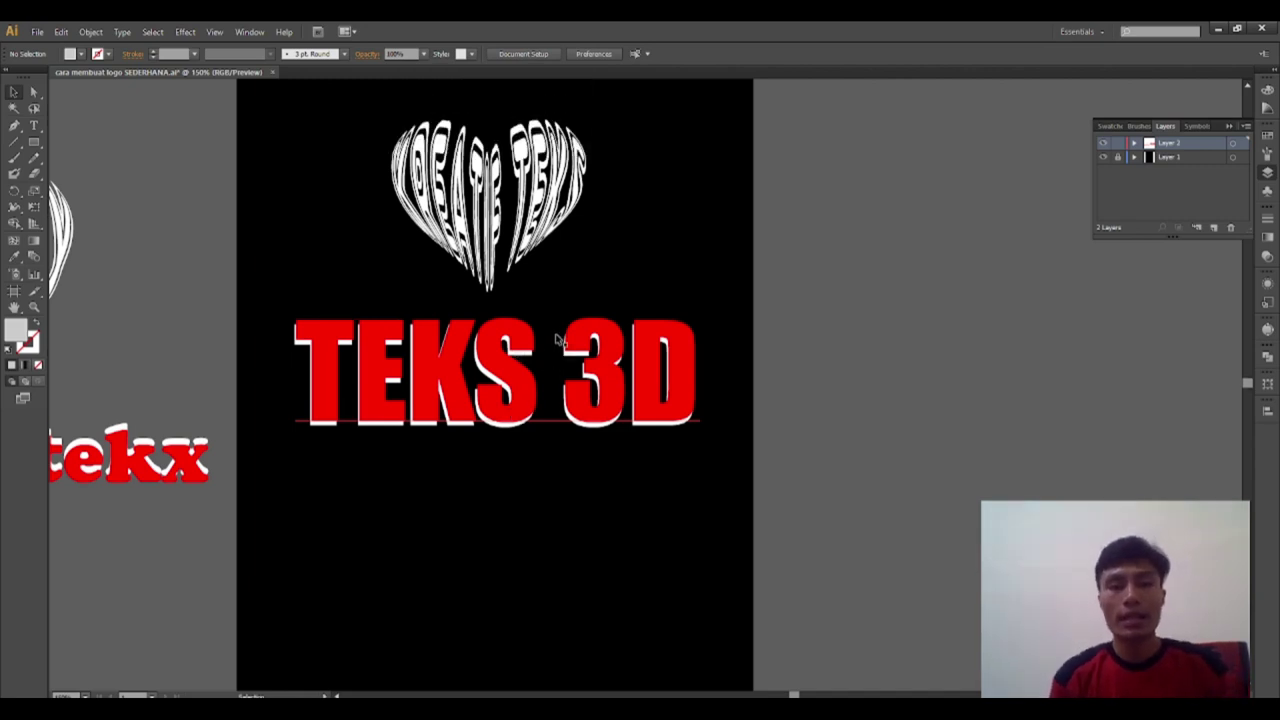